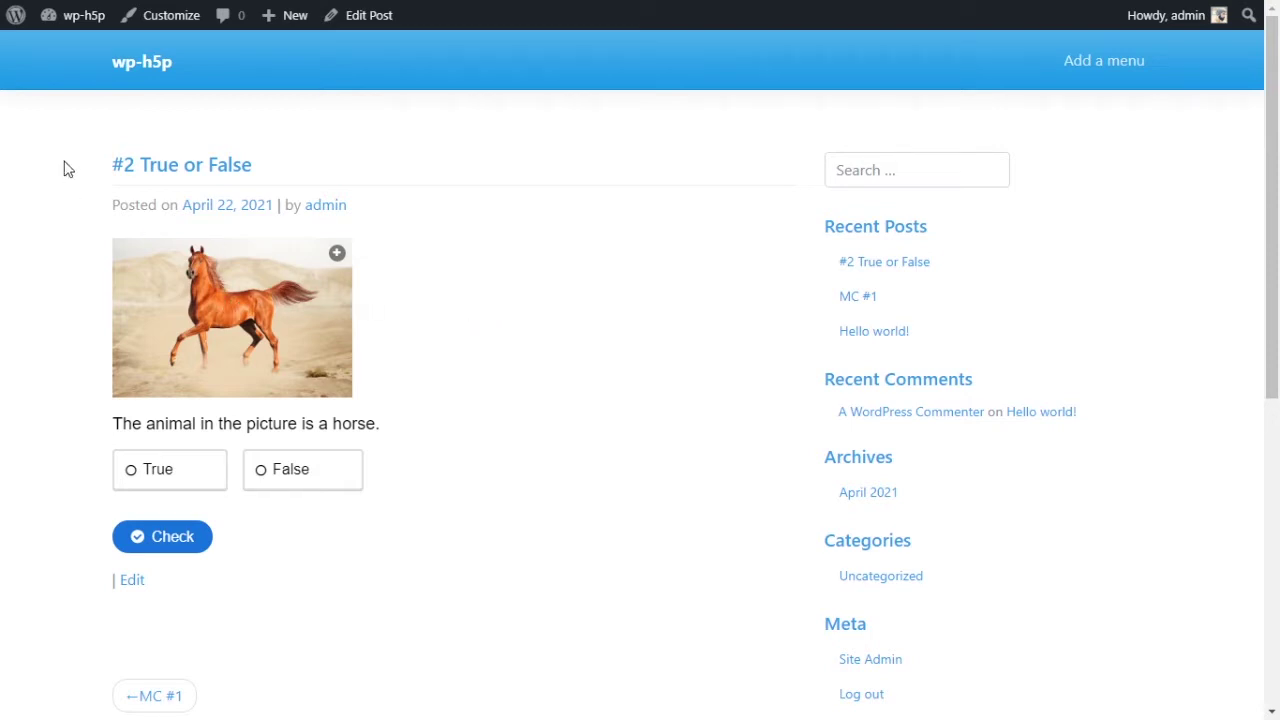
- Enlarge the horse image on the post to full width, then shrink it back to a thumbnail
scroll(400, 443, "down", 1)
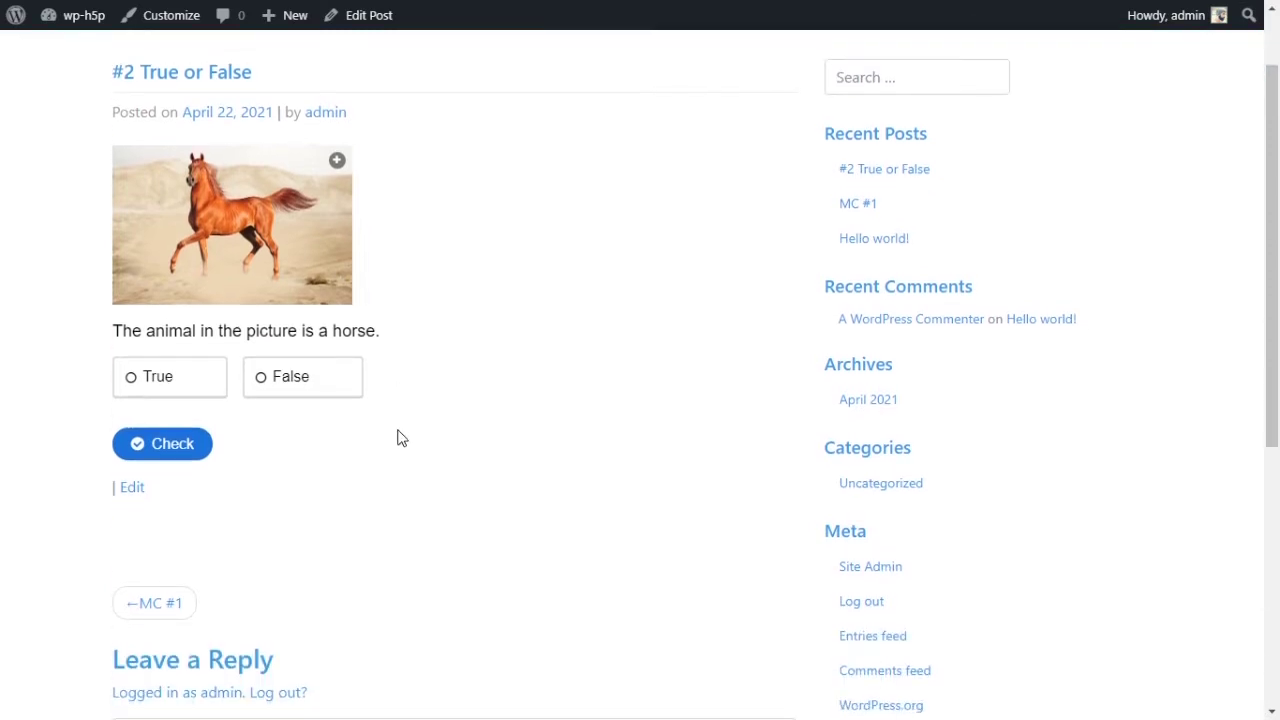
scroll(400, 438, "up", 1)
left_click(337, 253)
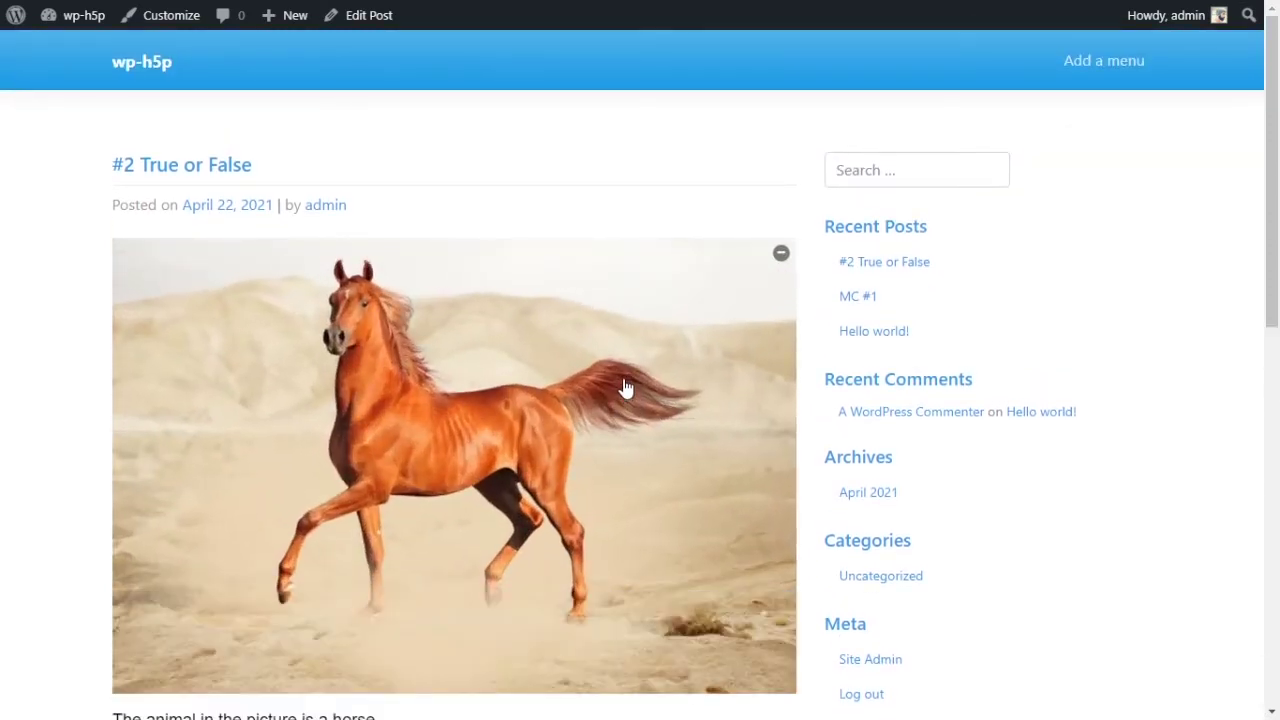
scroll(631, 382, "down", 1)
left_click(392, 298)
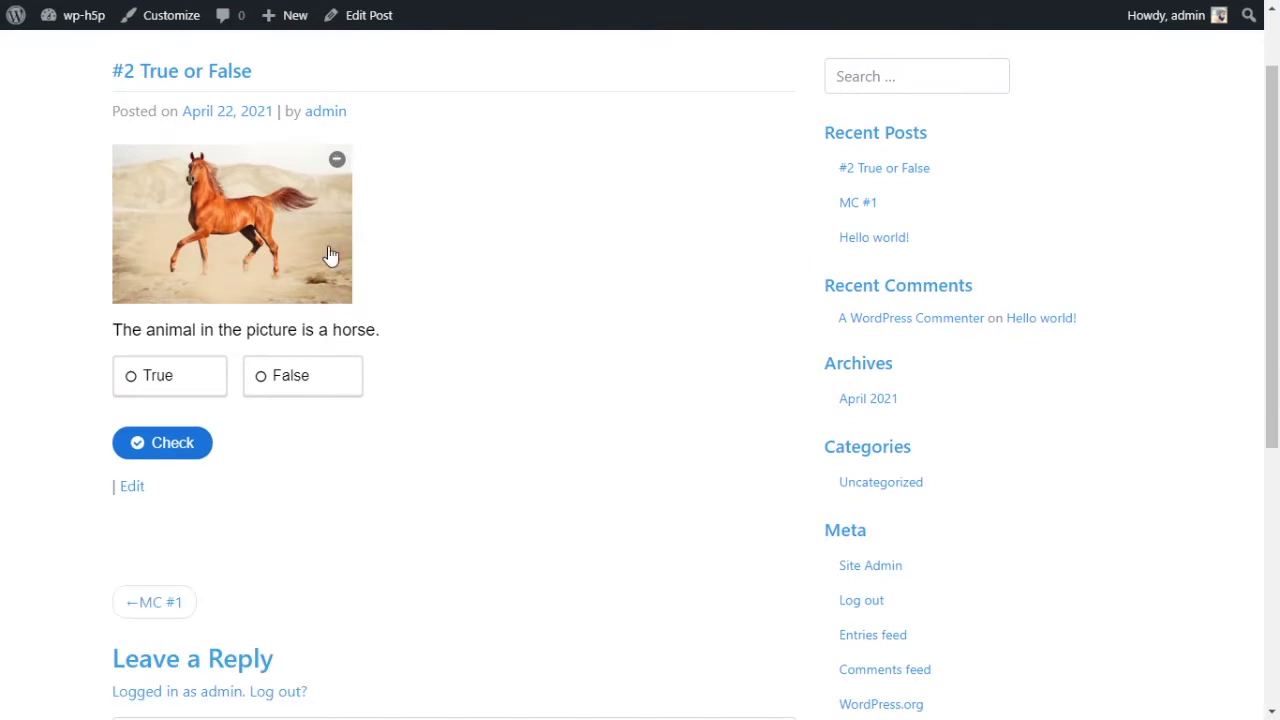
scroll(536, 270, "down", 1)
left_click(529, 263)
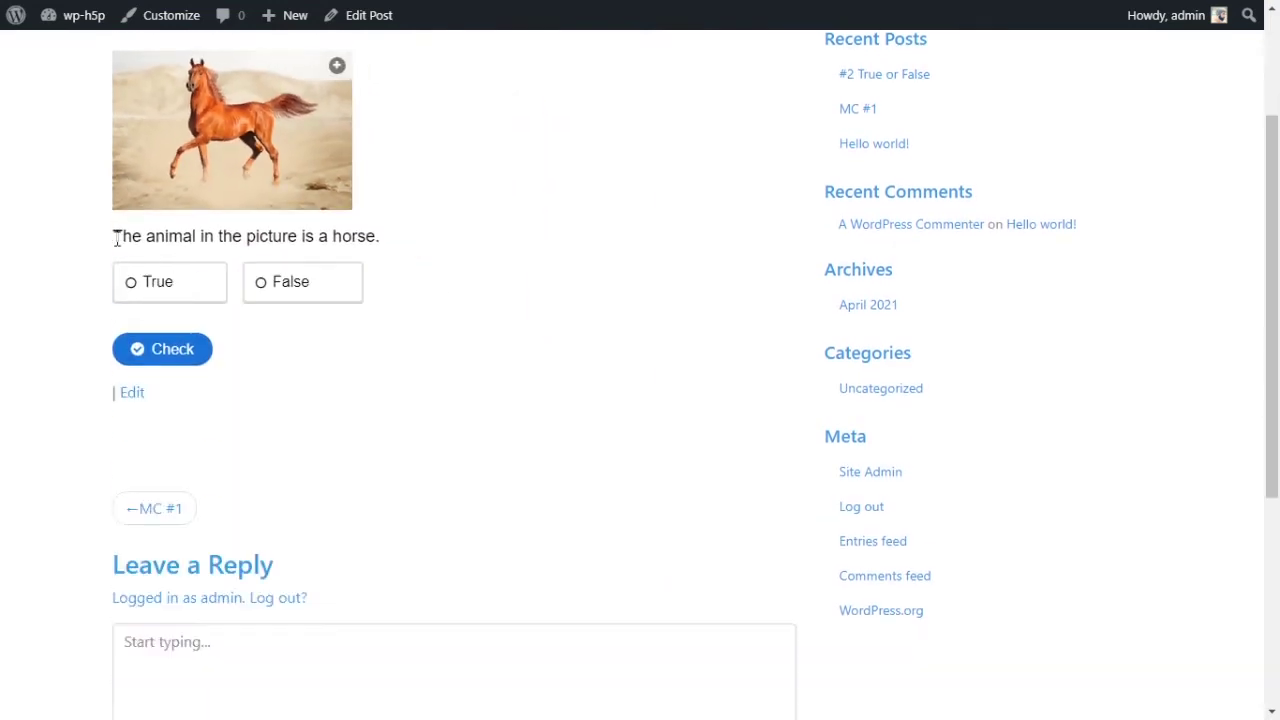
- Answer the horse question True and check it for a 1/1 score
left_click_drag(116, 240, 380, 244)
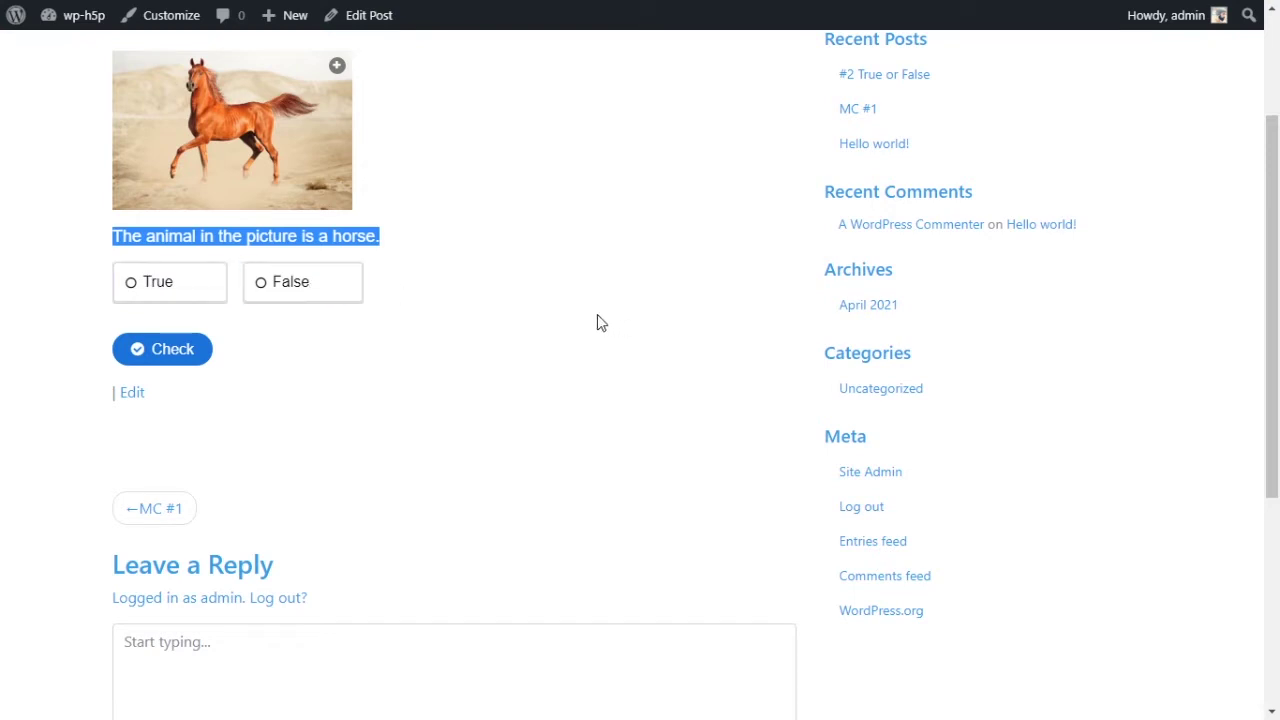
scroll(585, 325, "up", 1)
left_click(445, 248)
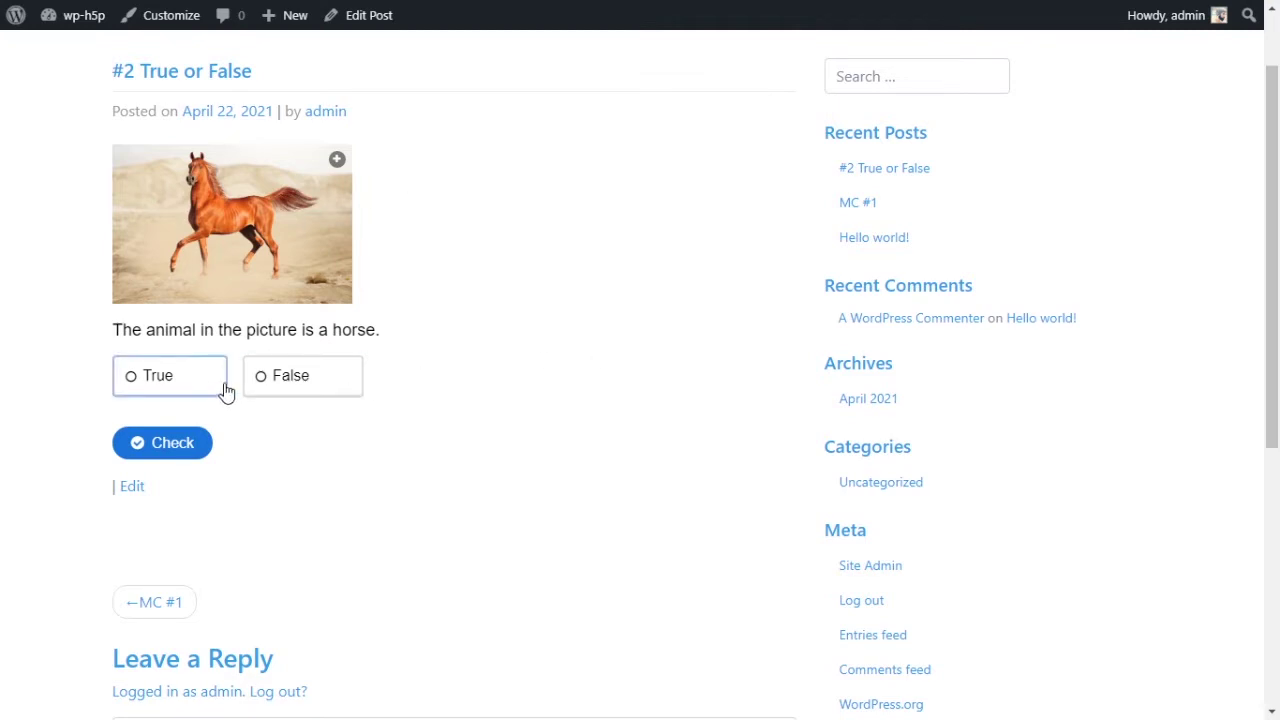
left_click(155, 388)
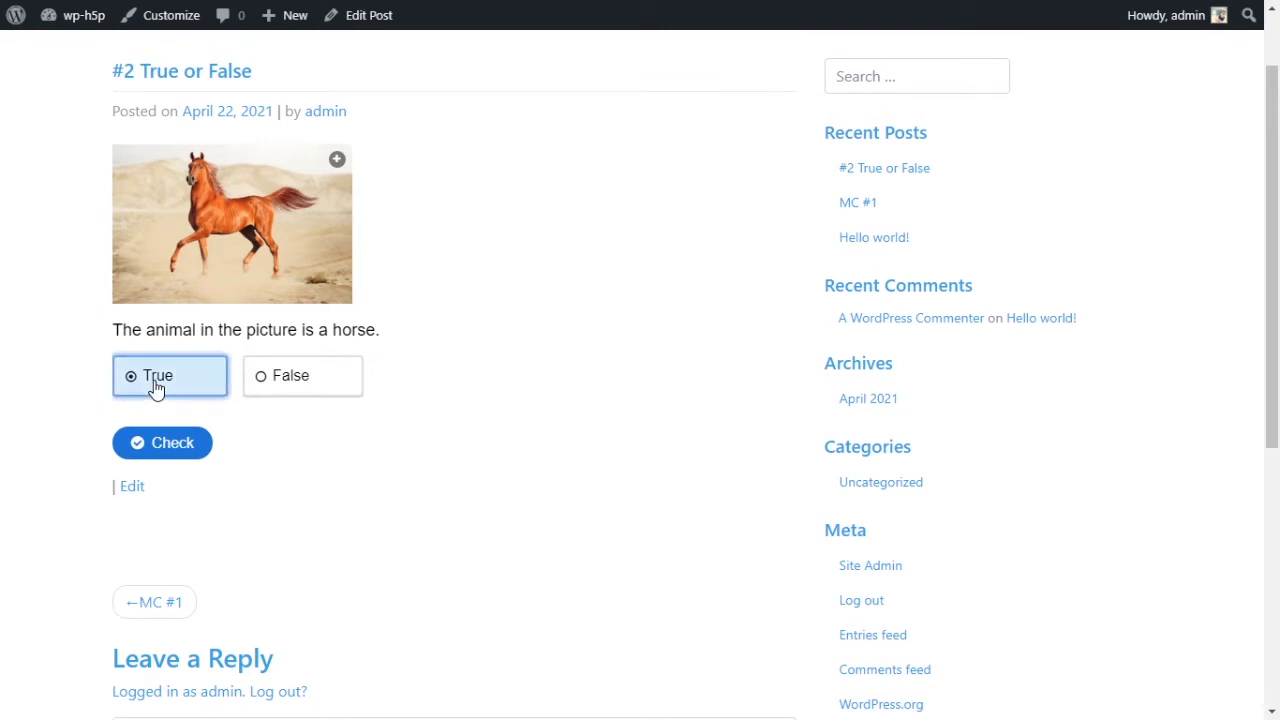
left_click(171, 443)
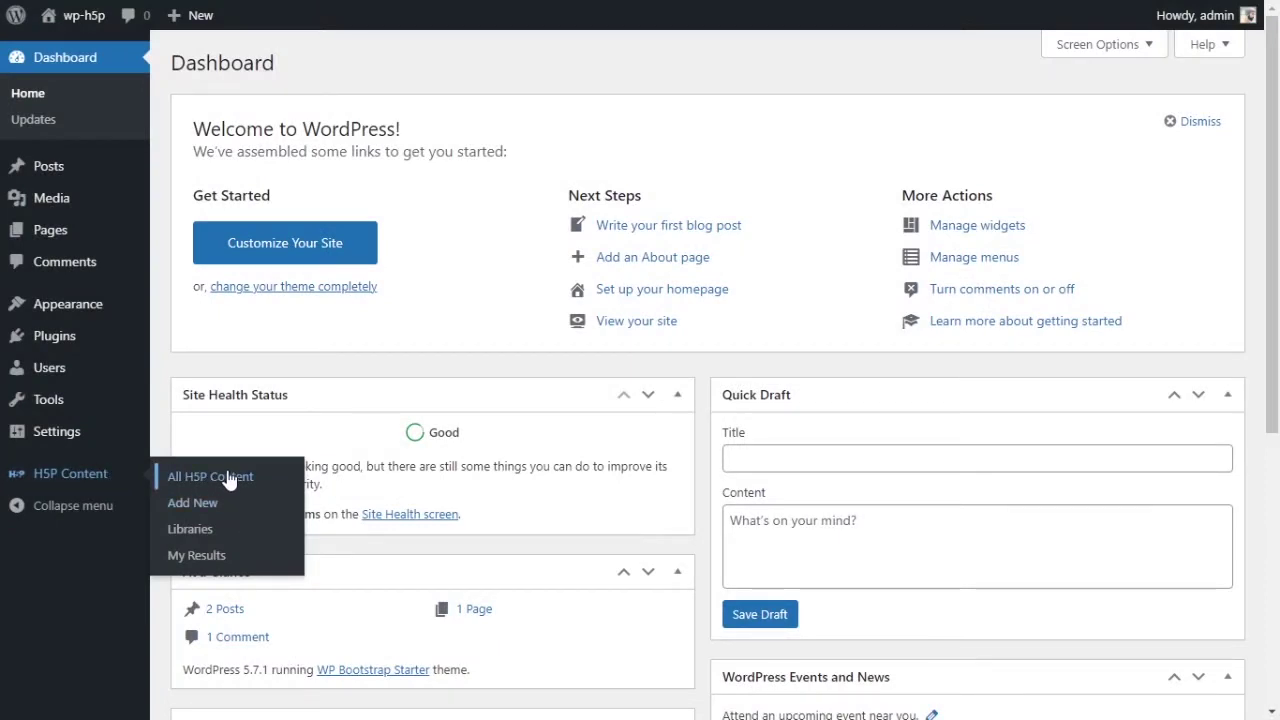
- Search the H5P content types for 'true' and bring up the True/False Question details
left_click(207, 511)
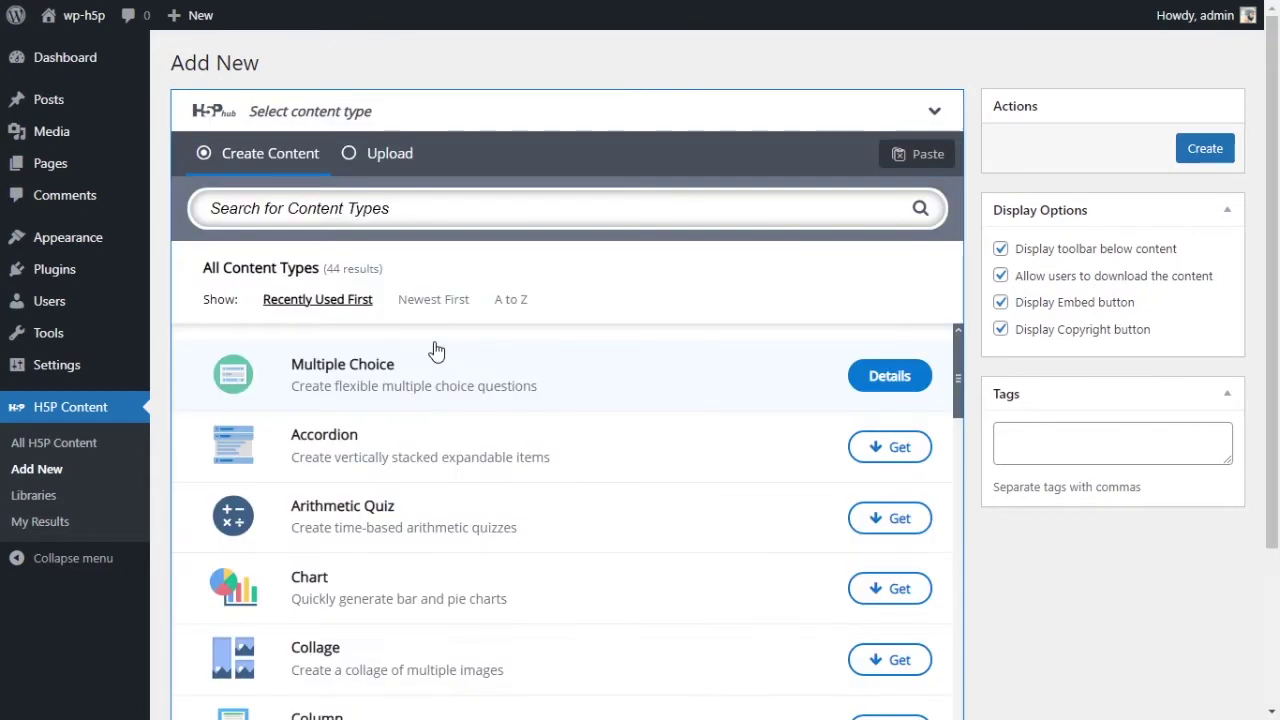
left_click(522, 205)
type("true")
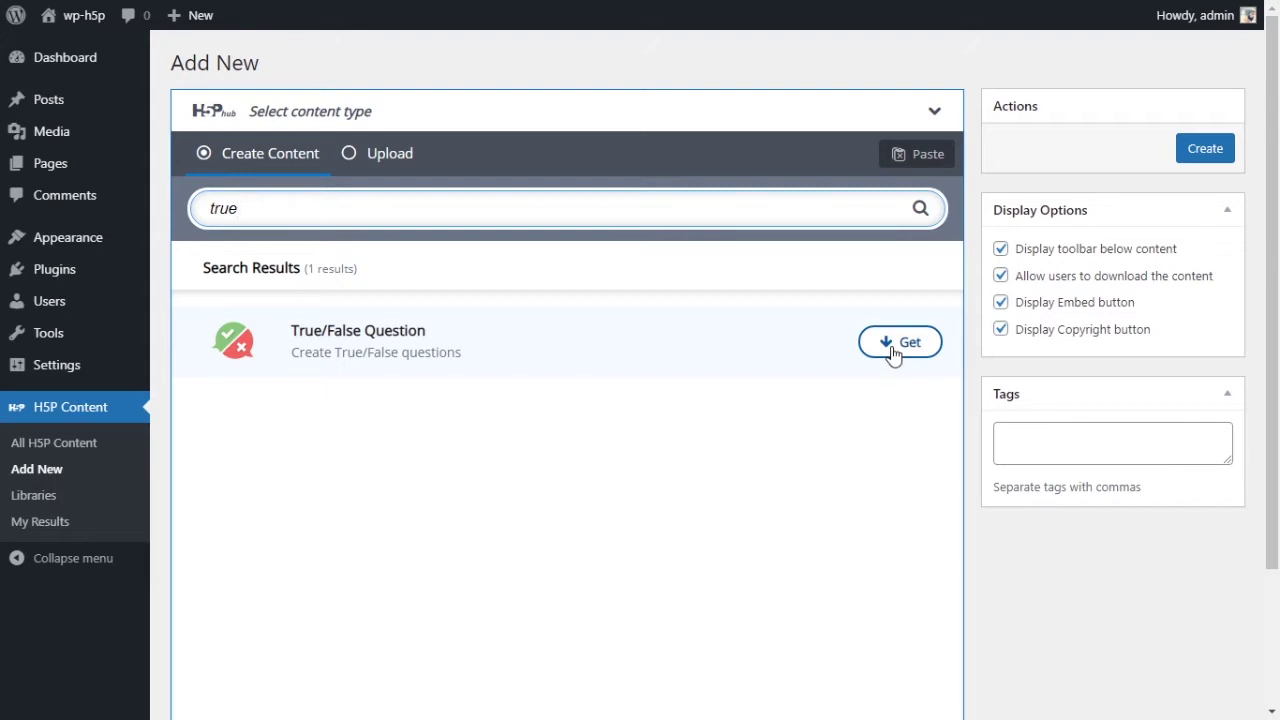
left_click(893, 347)
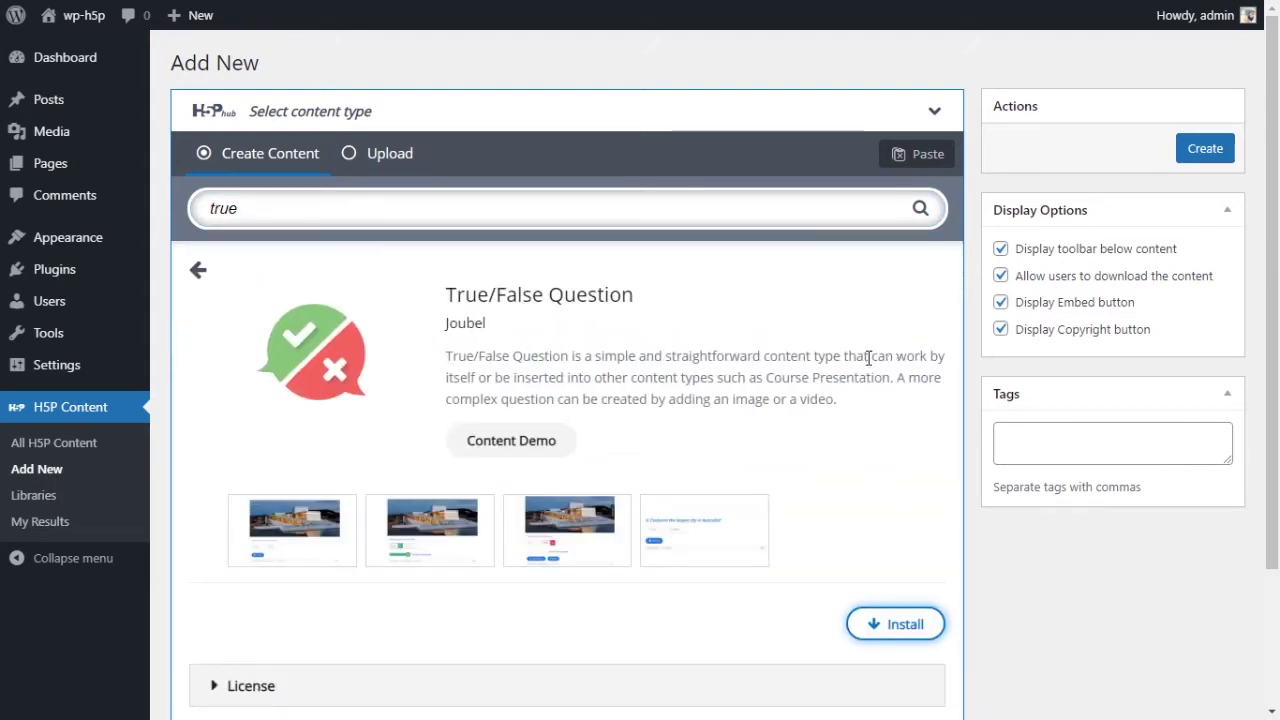
- Install the True/False Question content type, adding 2 new H5P libraries
left_click(905, 626)
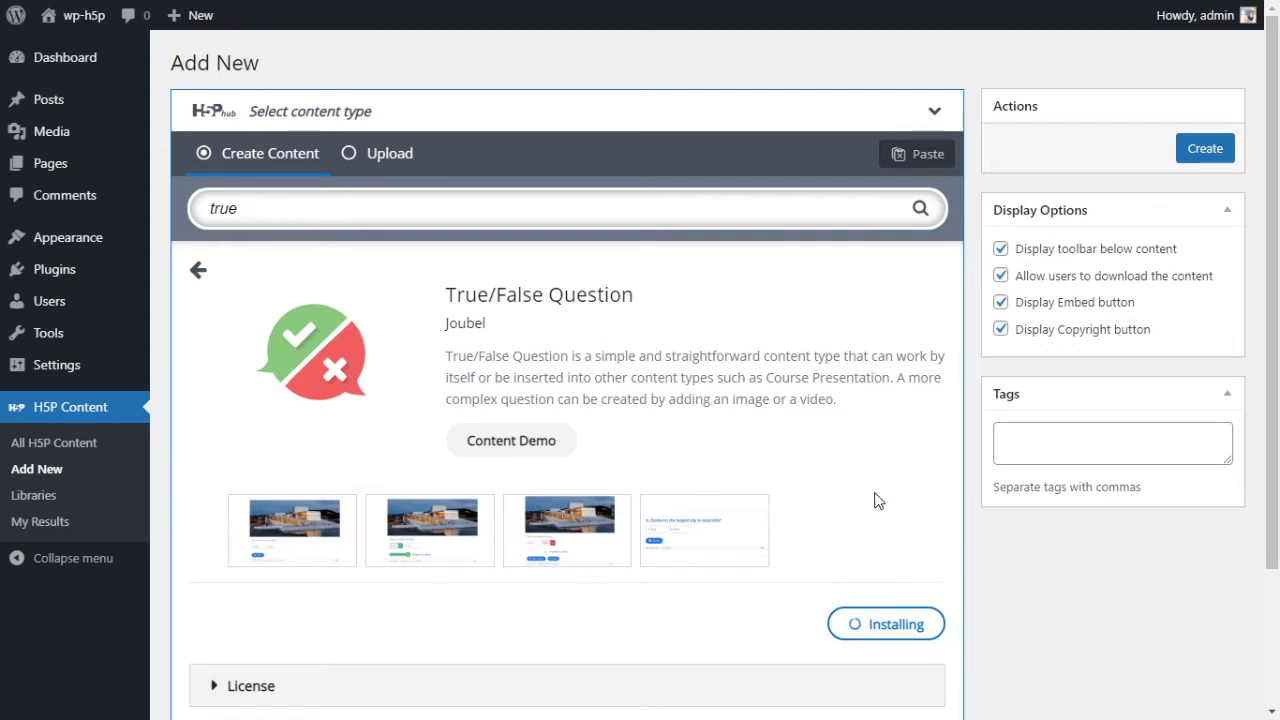
scroll(870, 472, "down", 1)
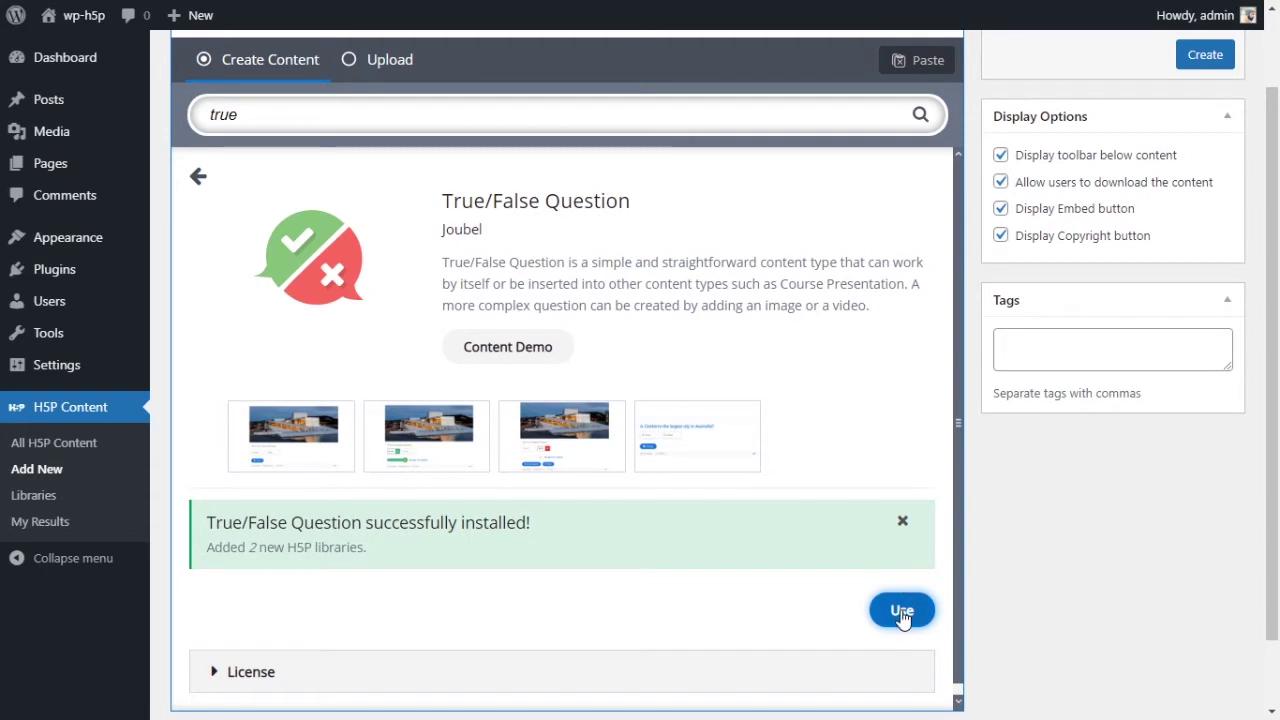
scroll(883, 440, "up", 1)
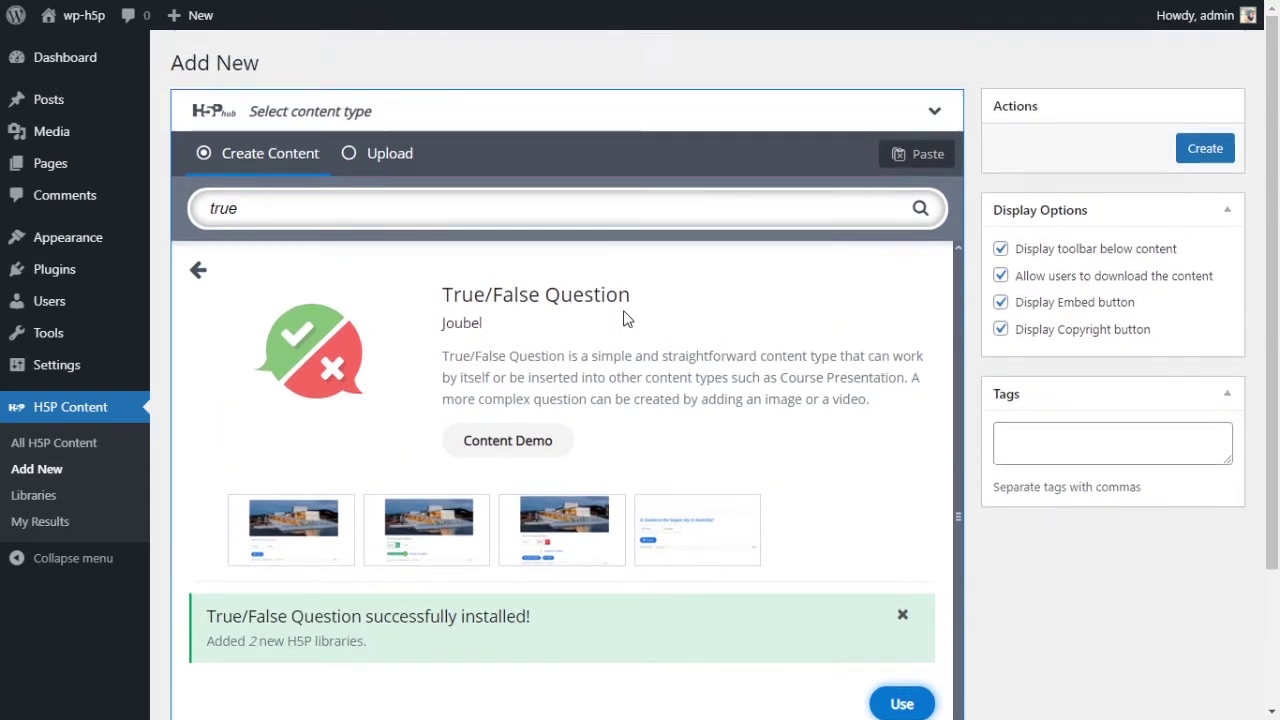
left_click_drag(442, 295, 510, 283)
left_click(510, 283)
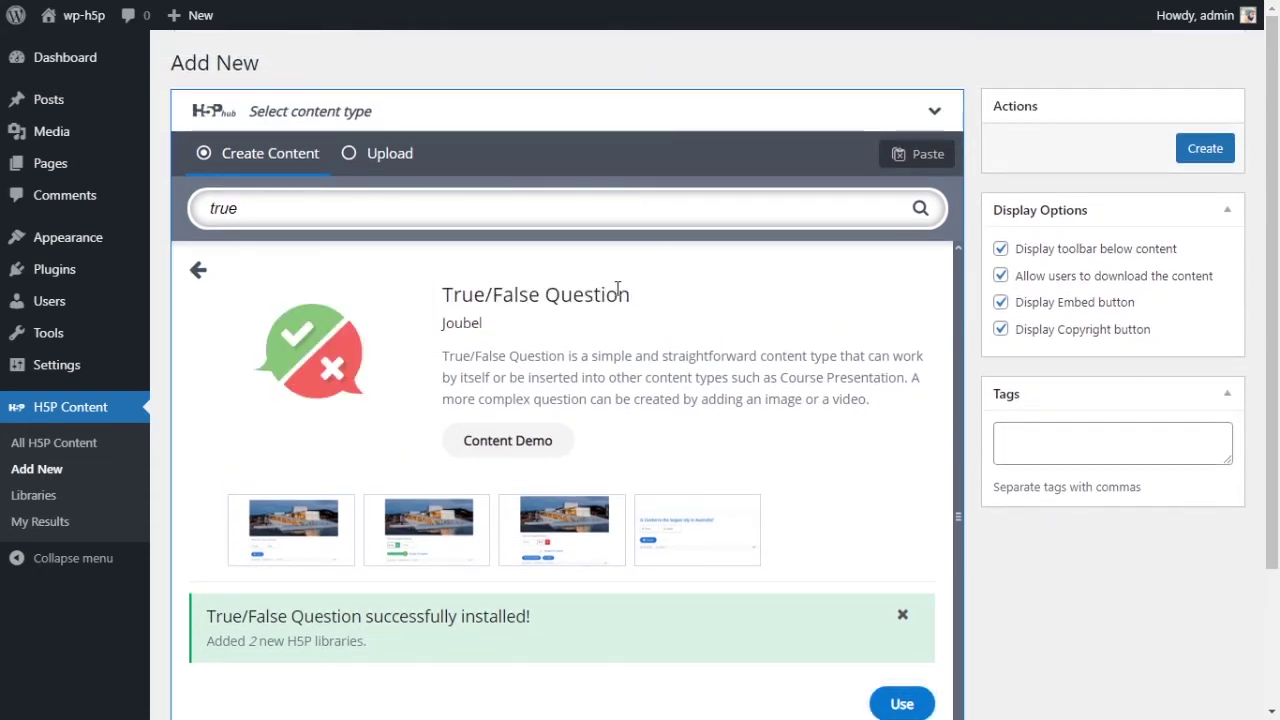
scroll(680, 370, "down", 1)
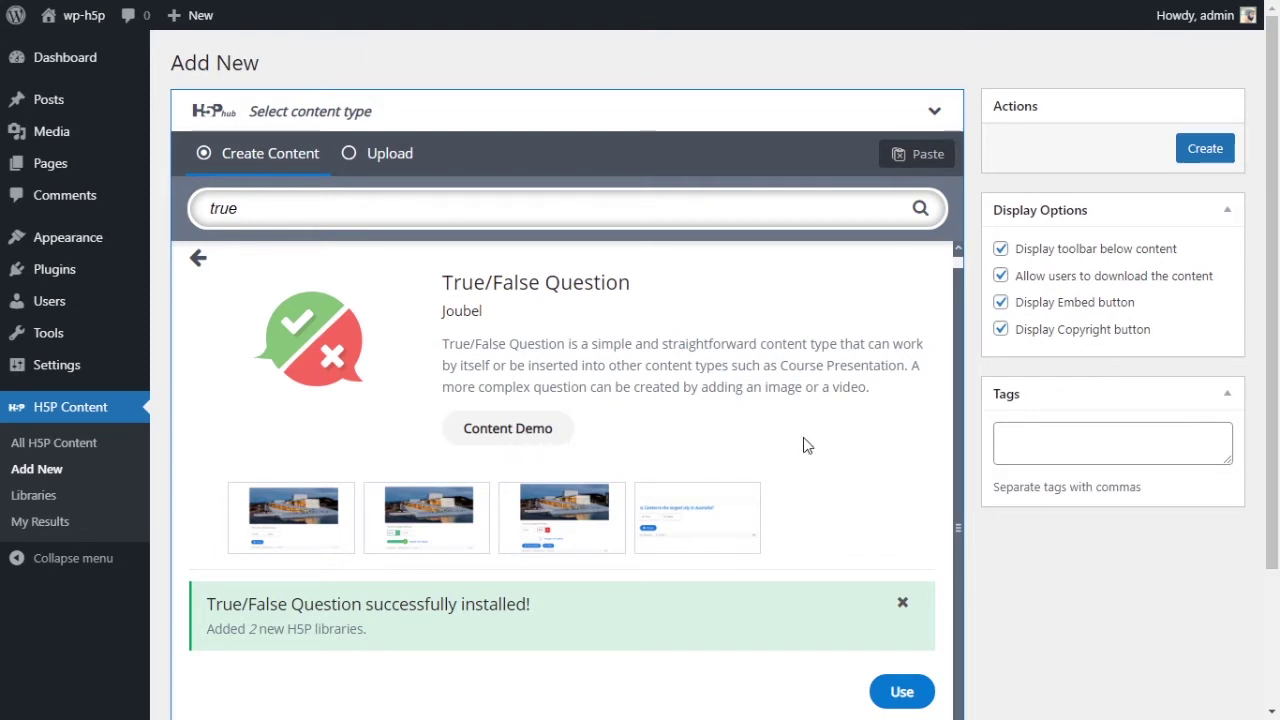
scroll(808, 430, "down", 1)
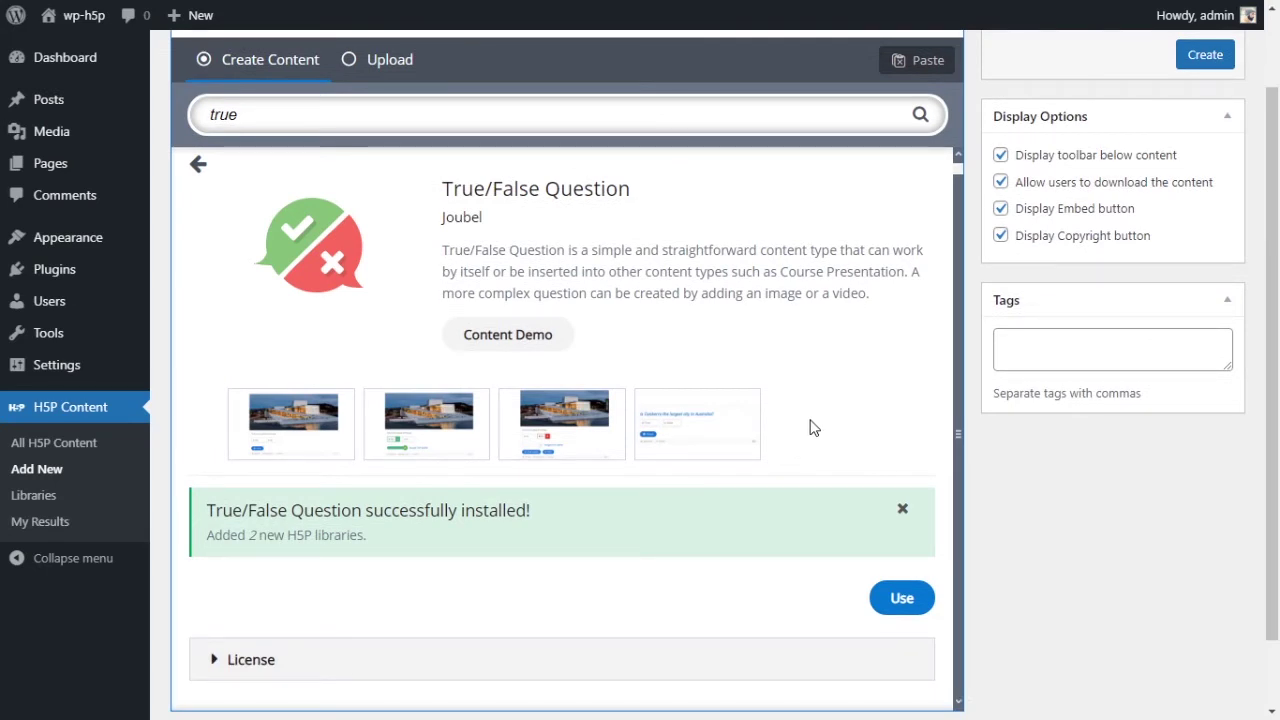
- Start a True/False Question titled 'T/F' and upload an image under its Media section
left_click(901, 597)
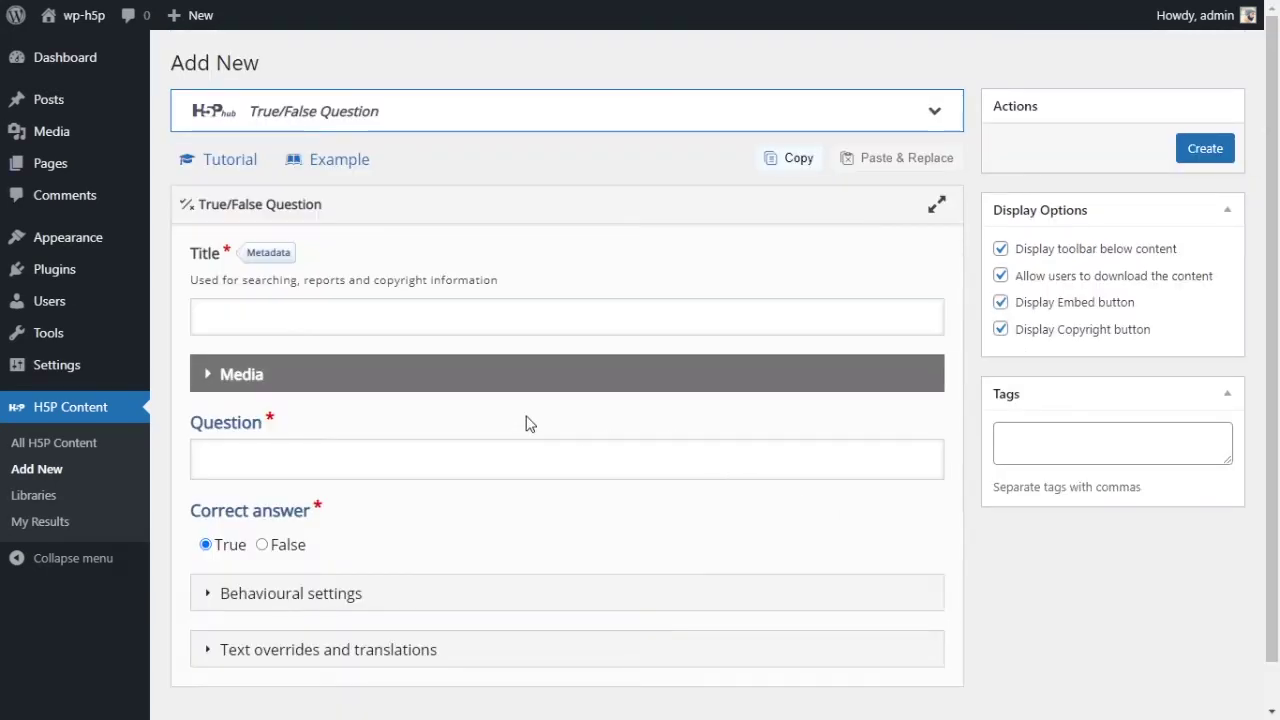
left_click(547, 325)
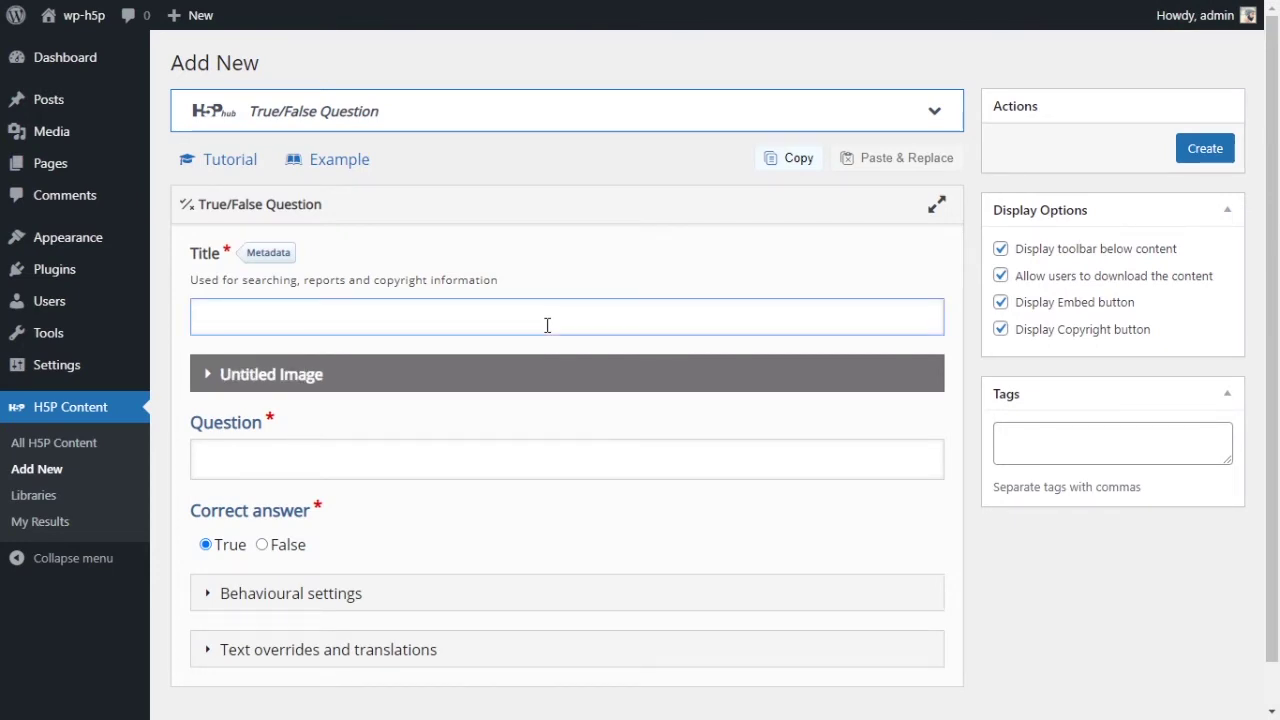
type("T")
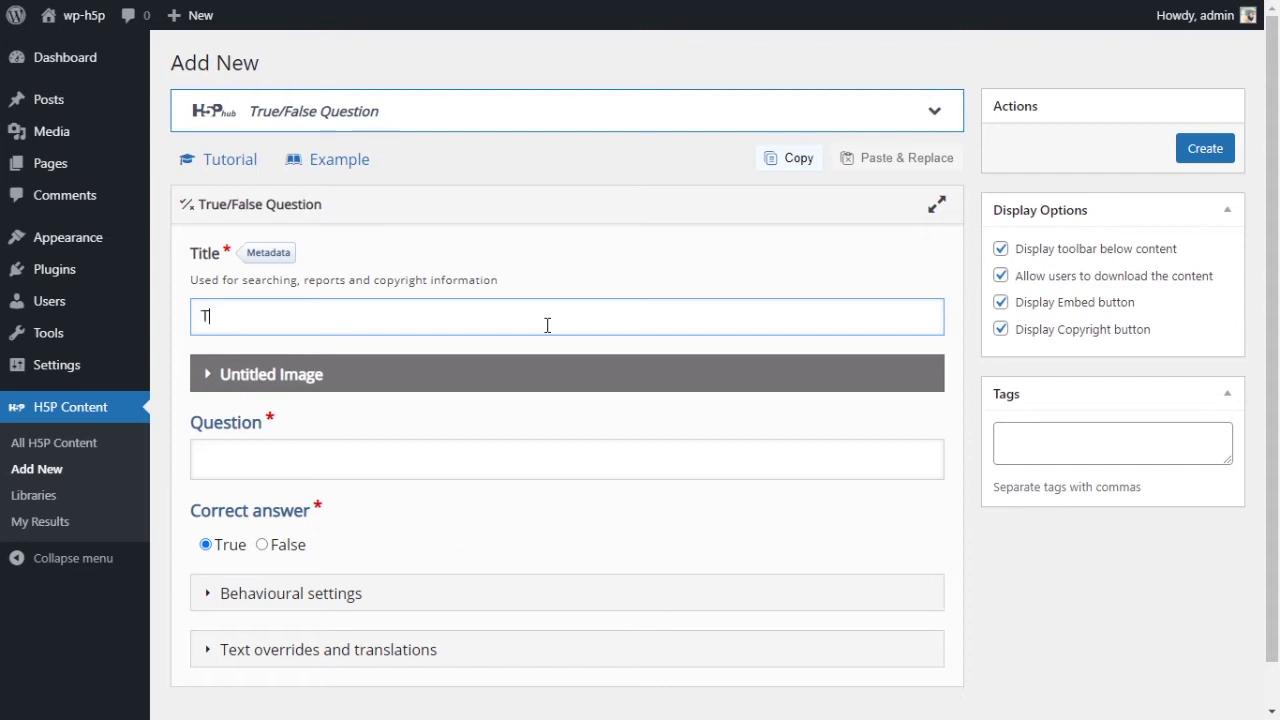
type("/F")
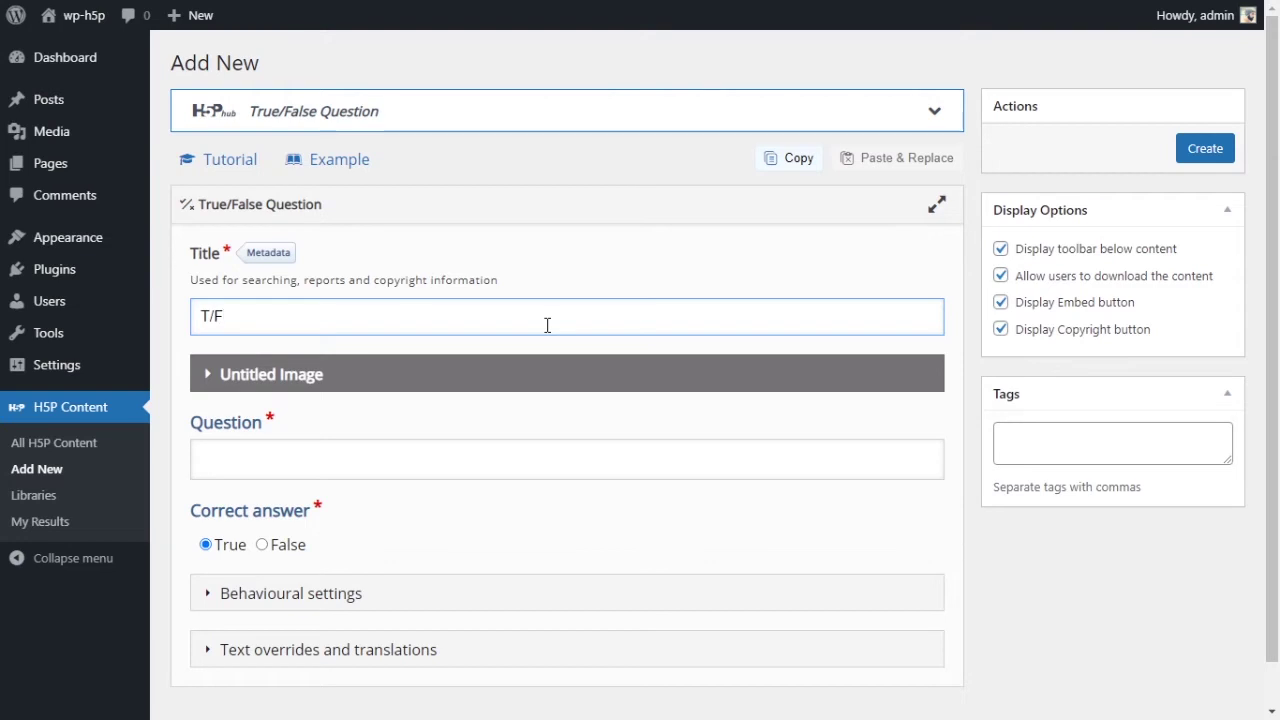
left_click(207, 388)
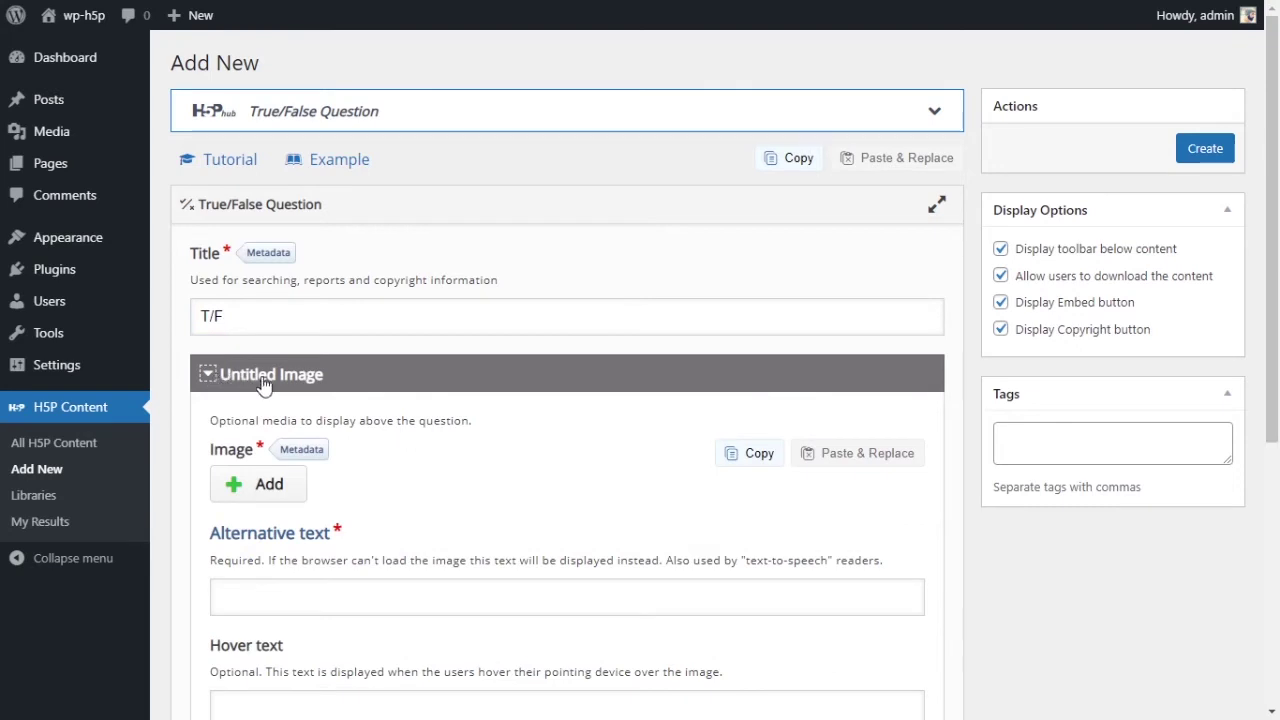
left_click(274, 486)
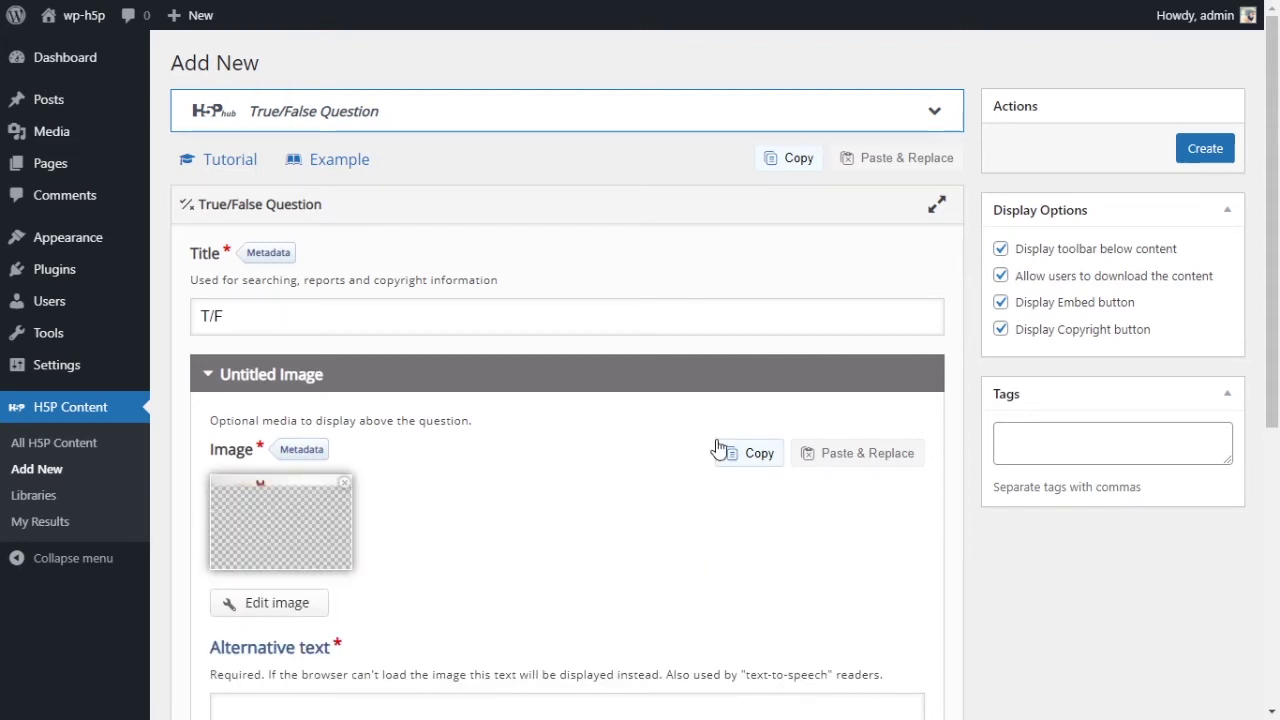
- Give the horse image the alternative text 'Animal'
scroll(716, 430, "down", 2)
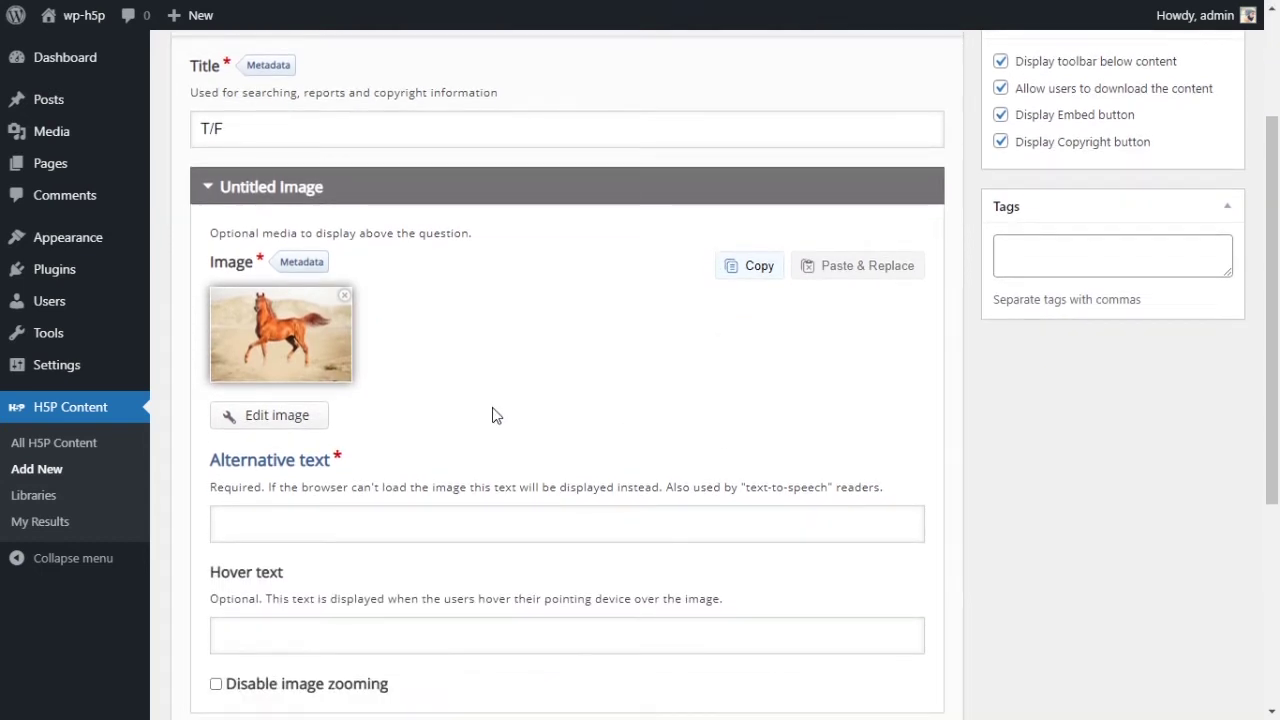
scroll(623, 394, "up", 1)
left_click(418, 609)
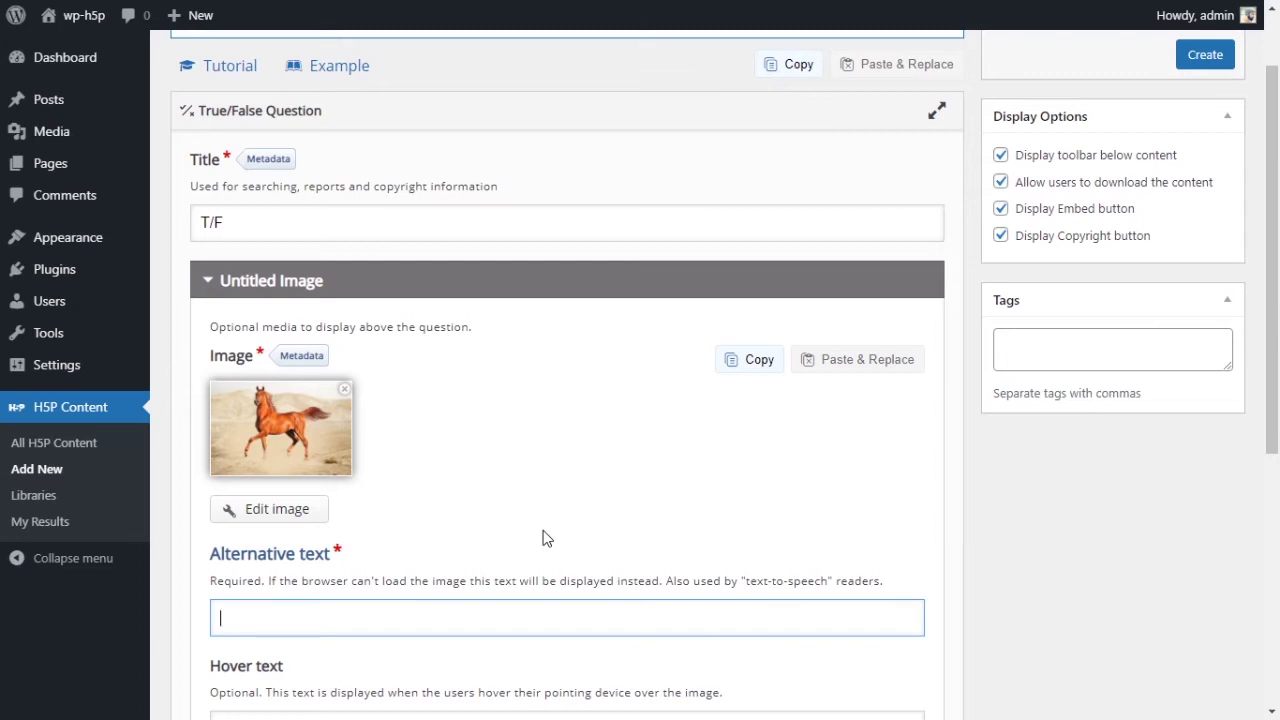
type("H")
key("BackSpace")
type("Animal")
scroll(545, 390, "down", 2)
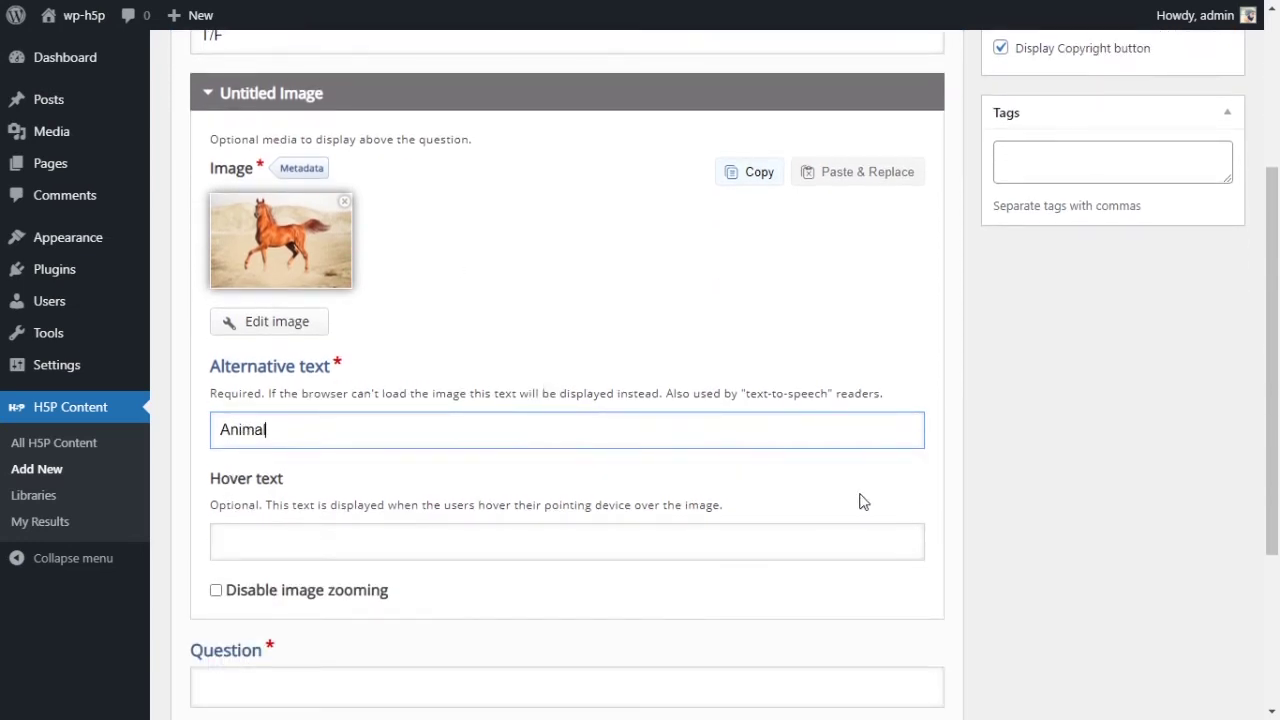
key("Tab")
- Bring up the rich-text editor for the still-blank Question field
scroll(840, 484, "down", 2)
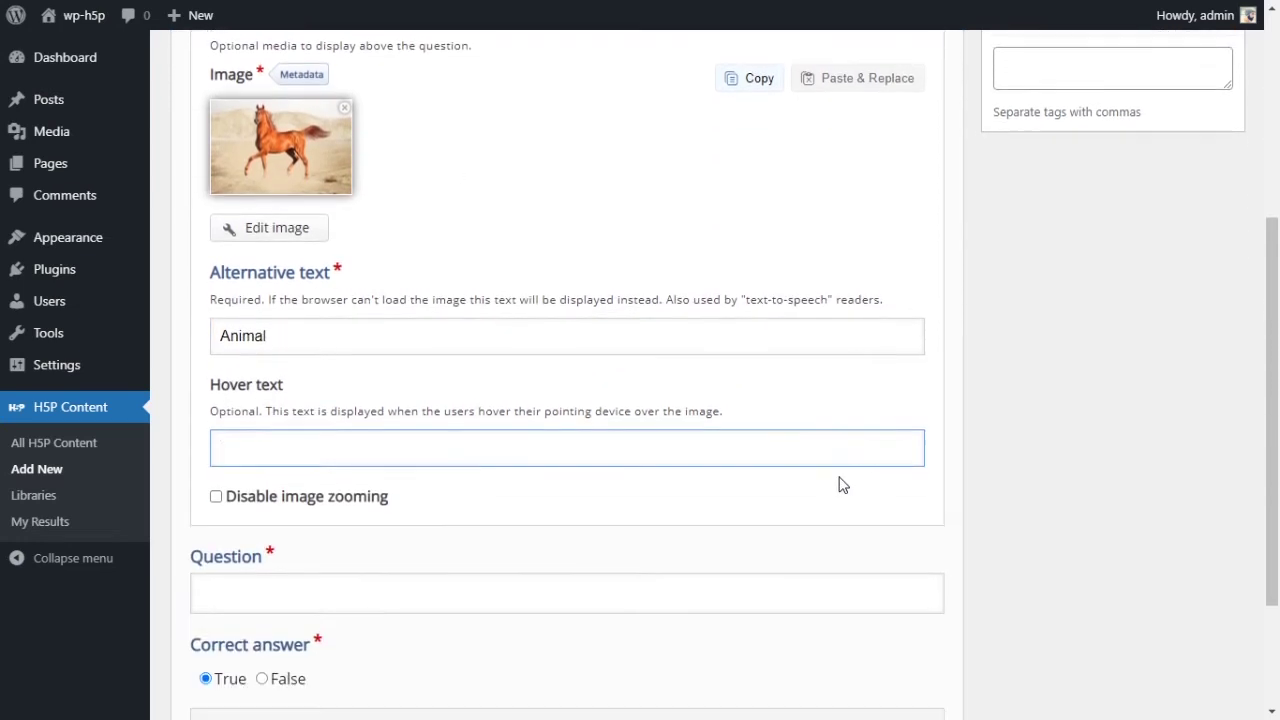
scroll(840, 484, "up", 3)
scroll(800, 485, "down", 2)
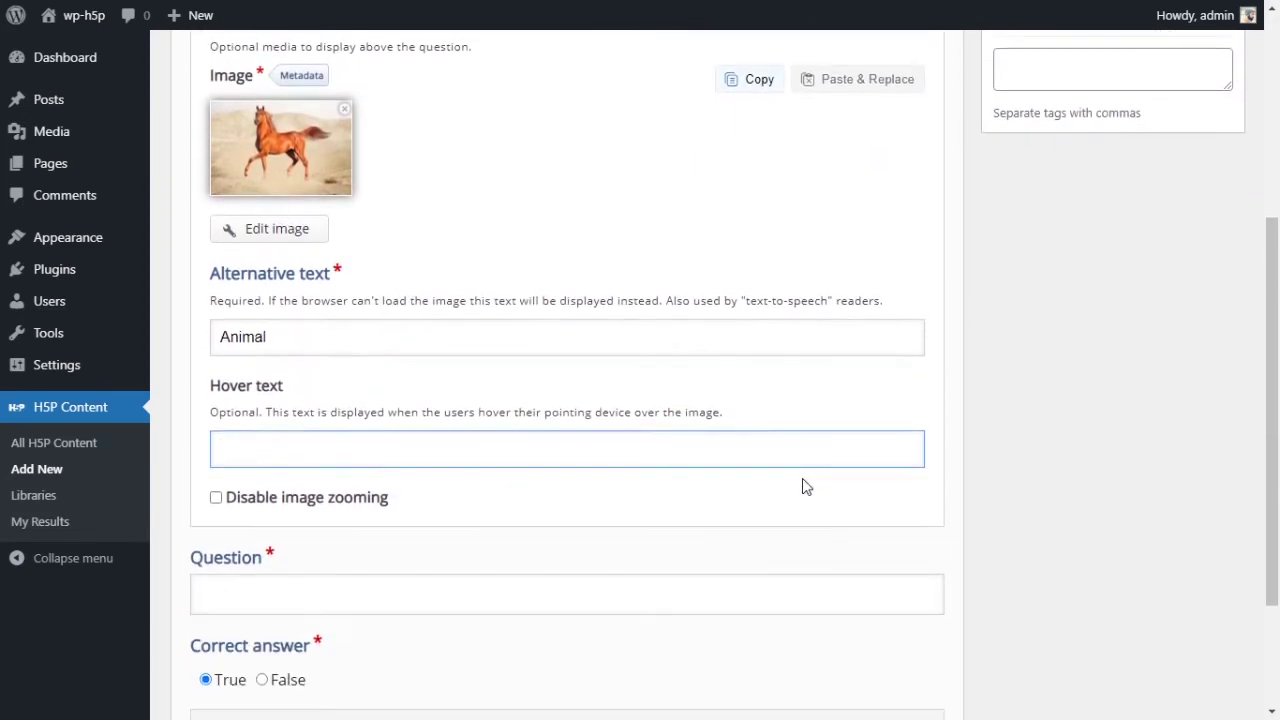
scroll(520, 500, "down", 2)
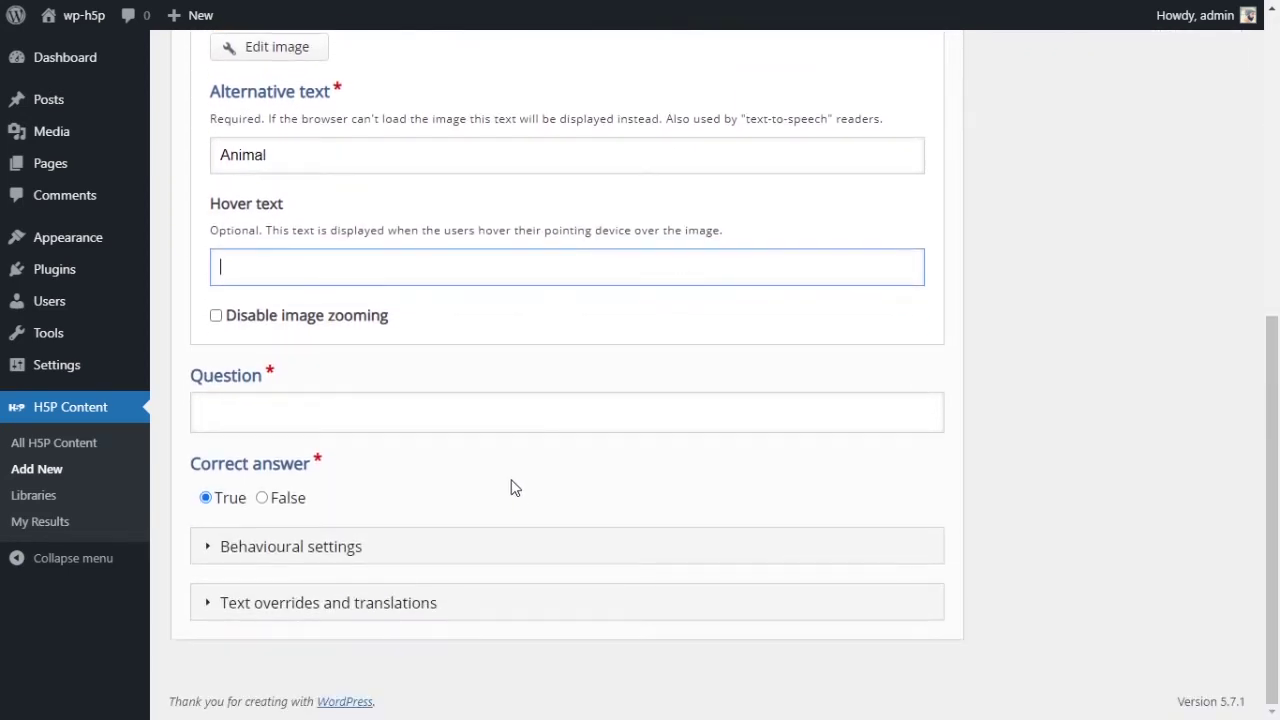
left_click(521, 404)
scroll(997, 423, "up", 4)
scroll(996, 417, "down", 2)
scroll(976, 428, "up", 1)
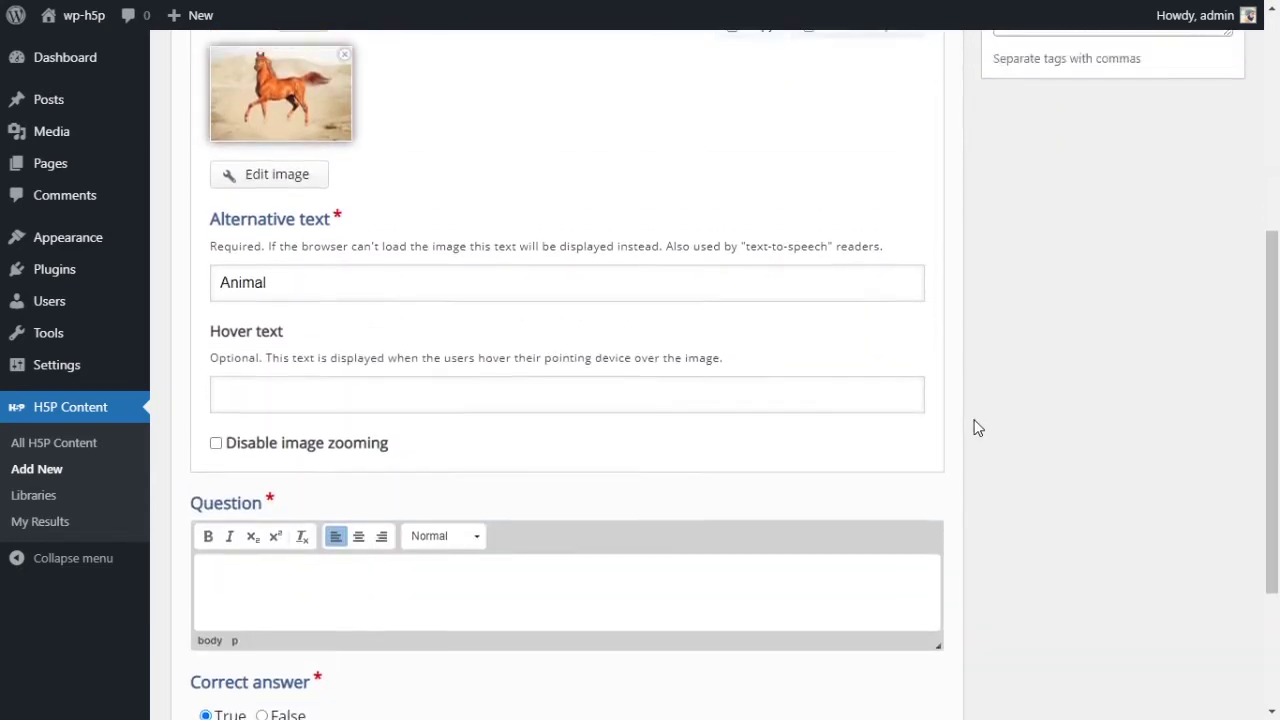
scroll(976, 425, "down", 1)
scroll(975, 425, "up", 1)
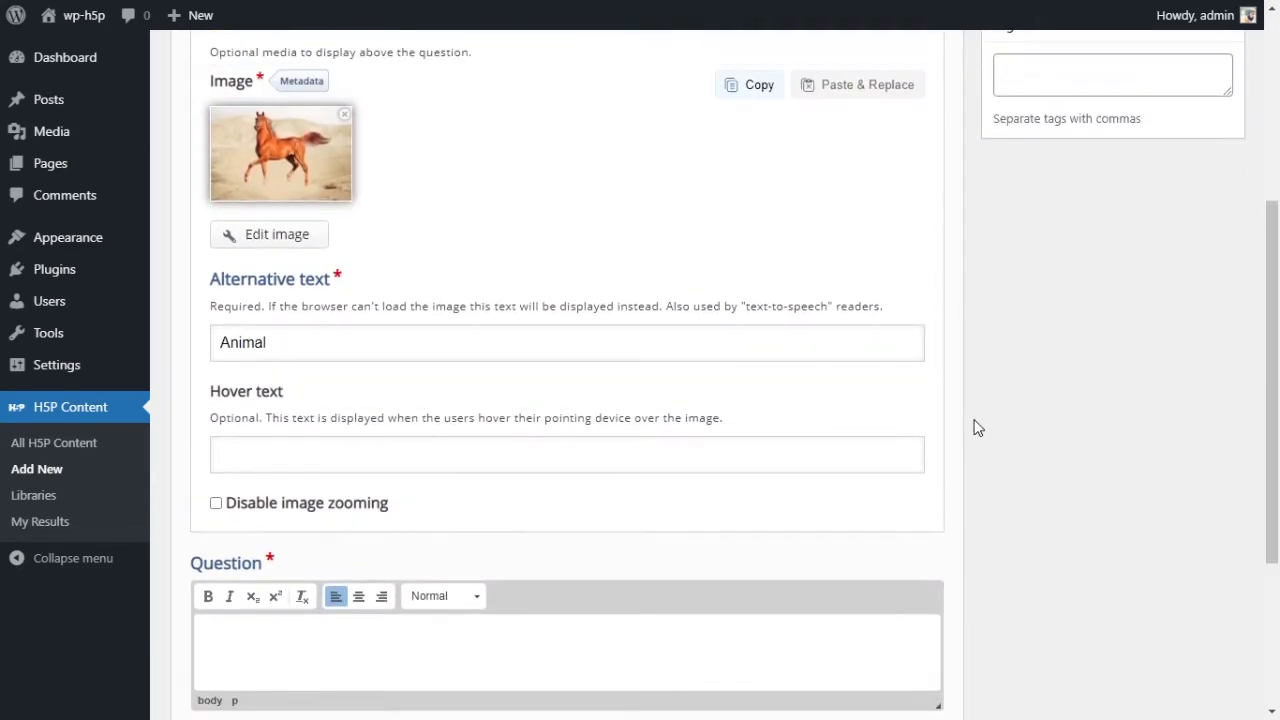
- Enter the question statement 'The animal in the picture is a horse.'
scroll(976, 428, "down", 1)
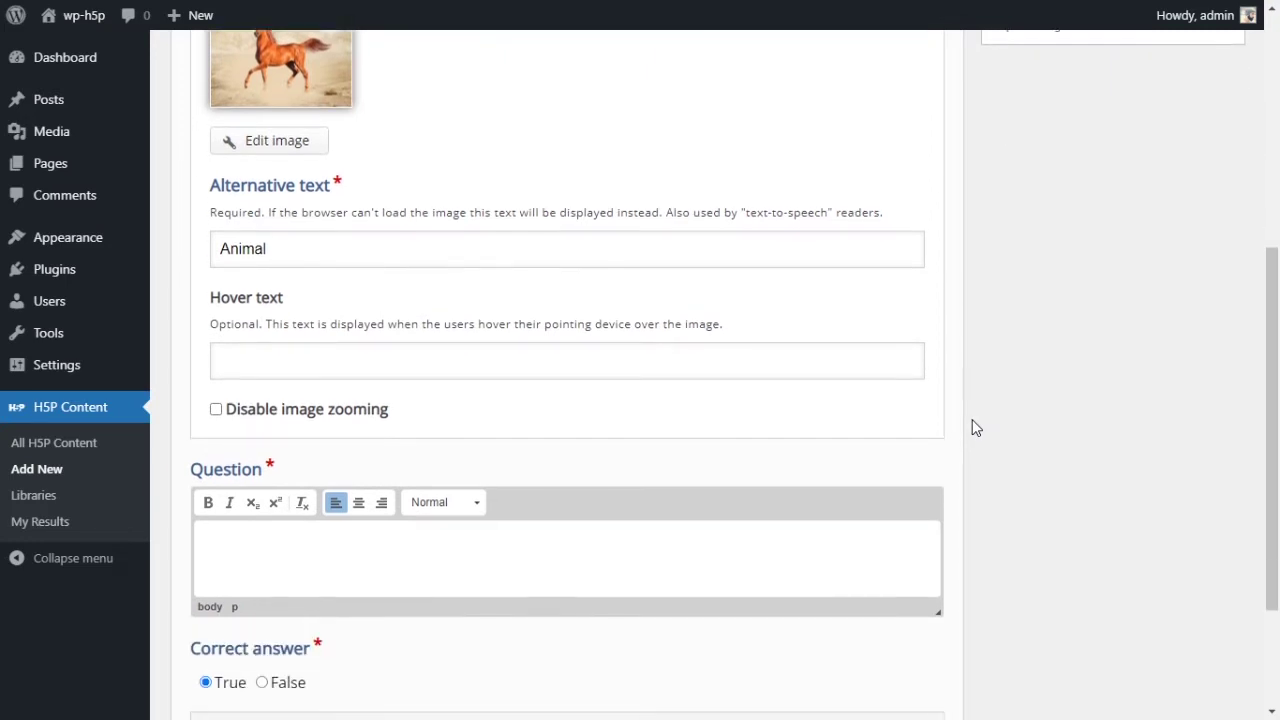
type("The animal in the ictur")
key("BackSpace")
key("BackSpace")
key("BackSpace")
key("BackSpace")
key("BackSpace")
key("BackSpace")
key("BackSpace")
type("icture")
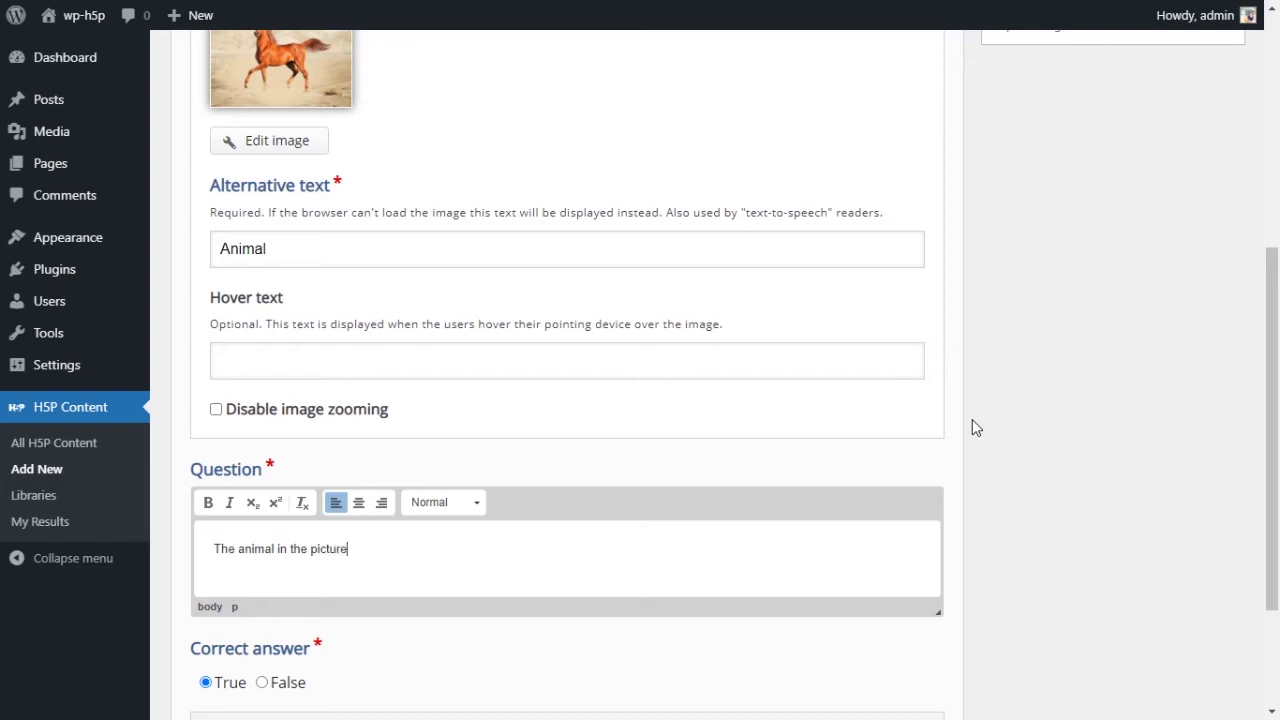
type(" is a horse.")
scroll(985, 420, "down", 3)
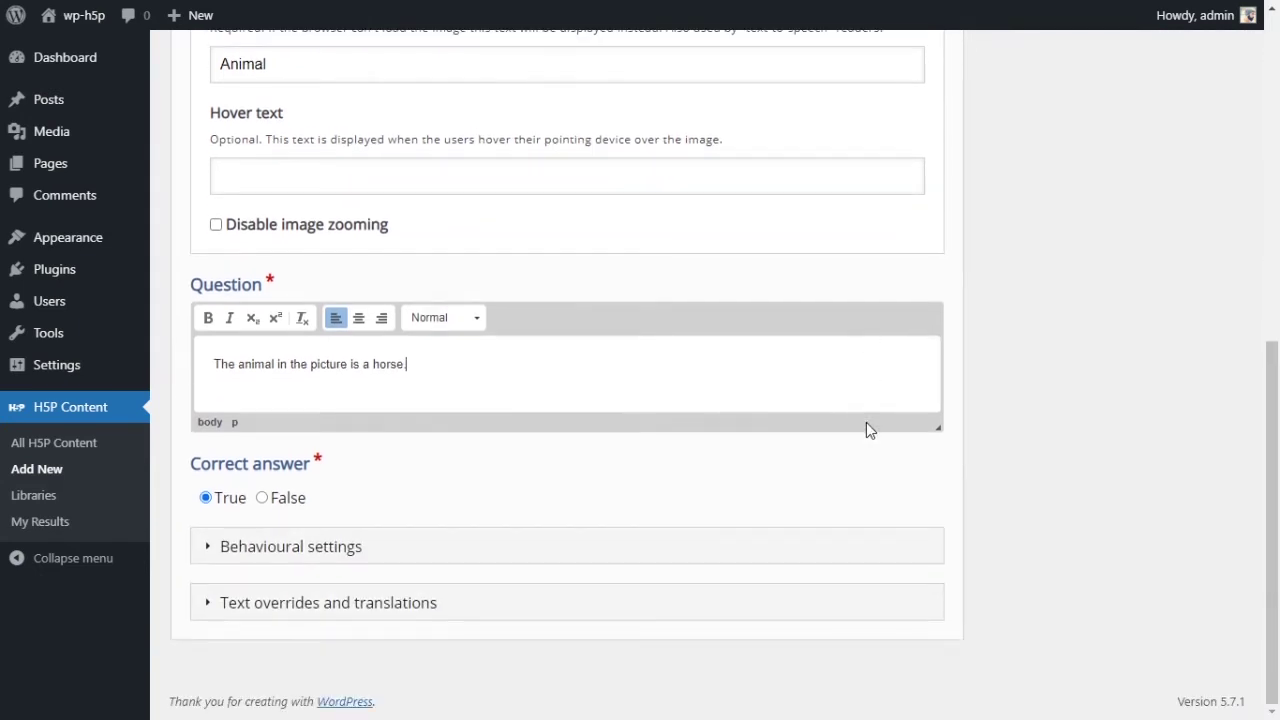
- Mark True as the correct answer and expand the Behavioural settings
left_click(264, 498)
left_click(206, 497)
left_click(260, 500)
left_click(206, 497)
left_click(263, 498)
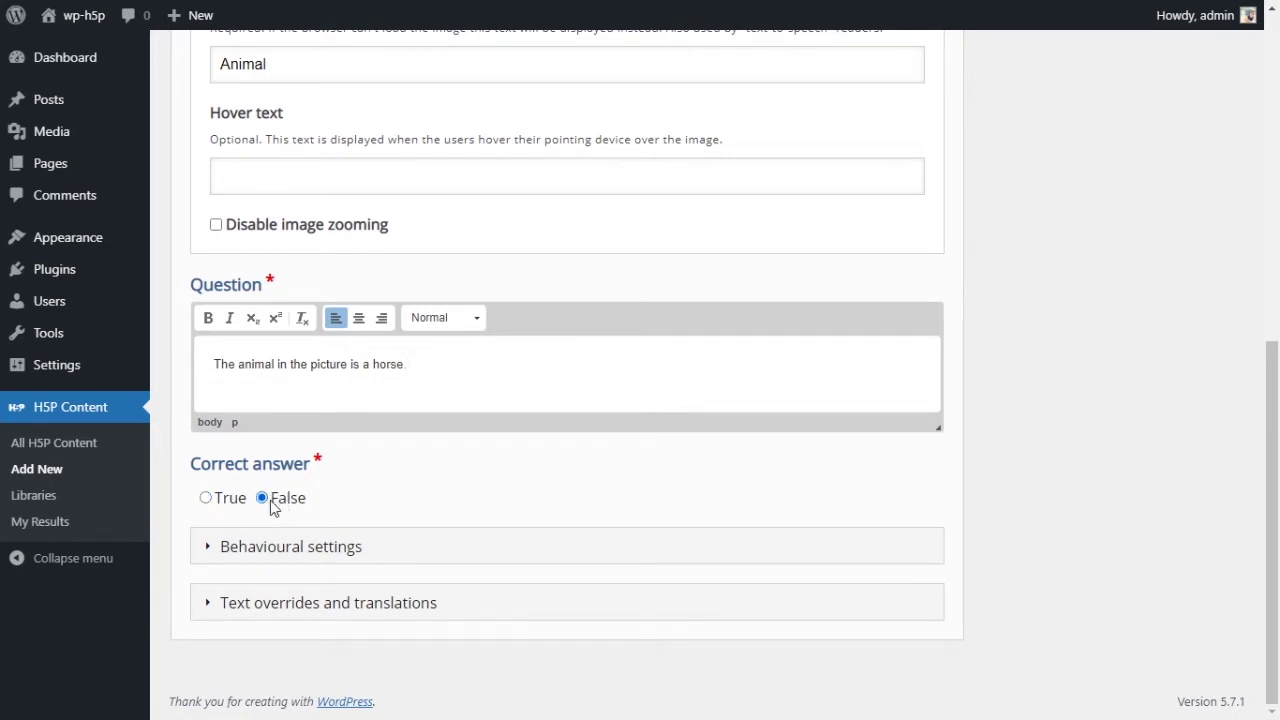
left_click(218, 503)
left_click(205, 547)
scroll(615, 527, "down", 3)
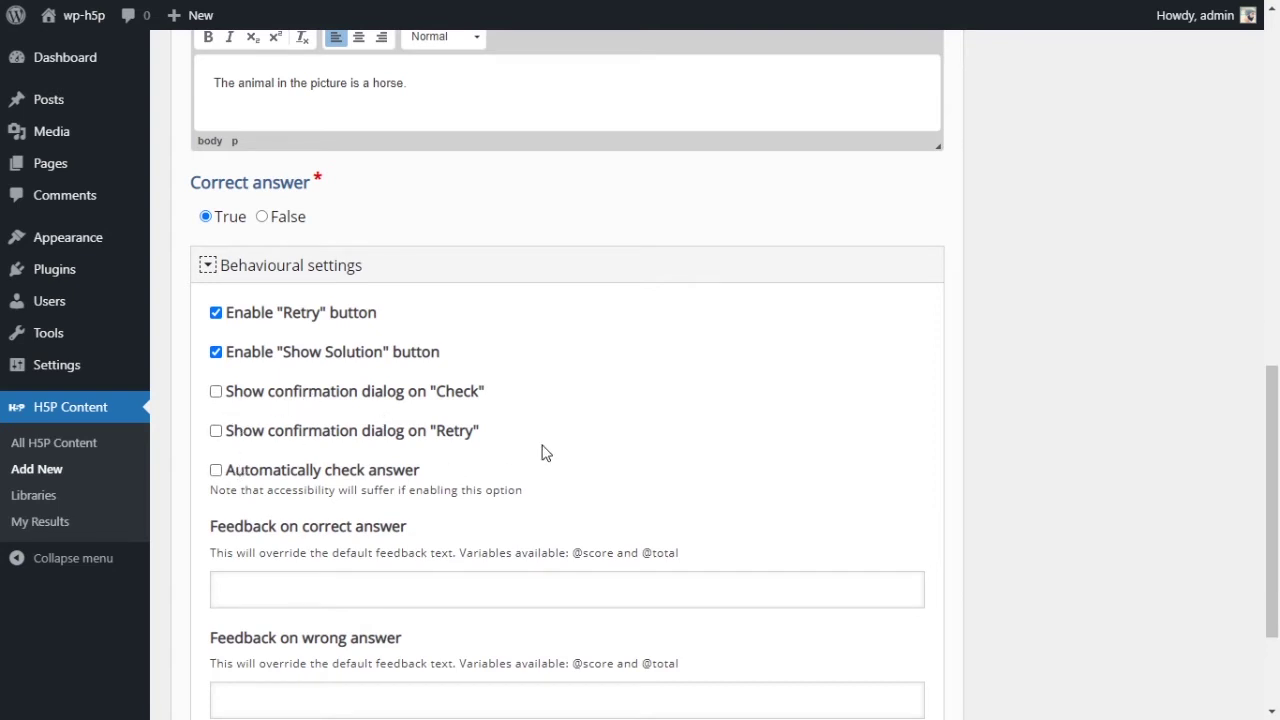
left_click(433, 400)
left_click(428, 400)
left_click(405, 440)
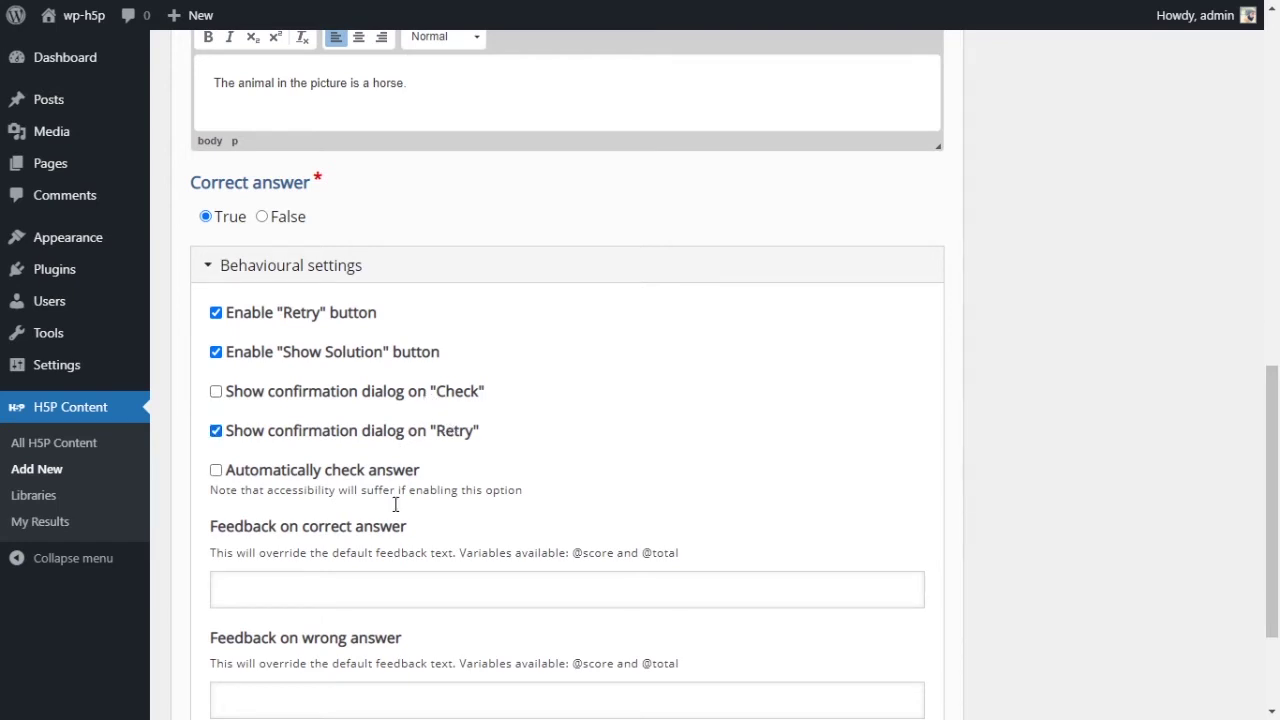
left_click(390, 444)
scroll(490, 485, "down", 1)
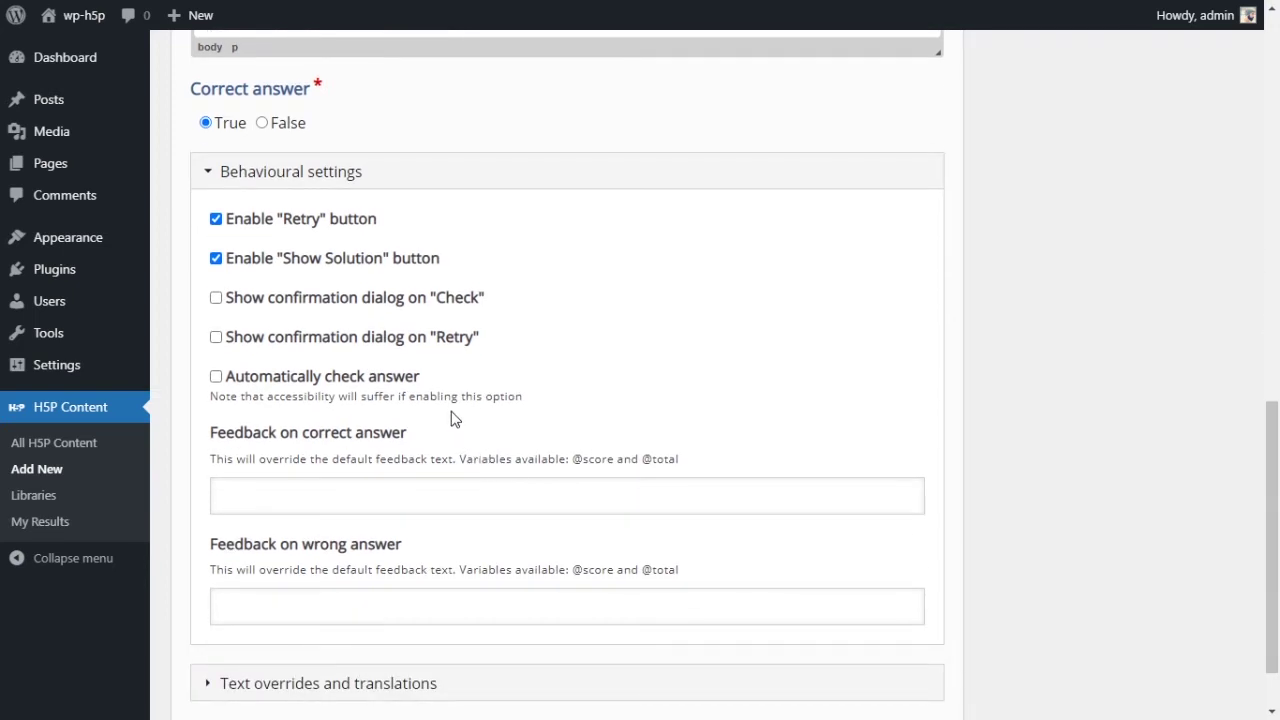
scroll(454, 420, "down", 1)
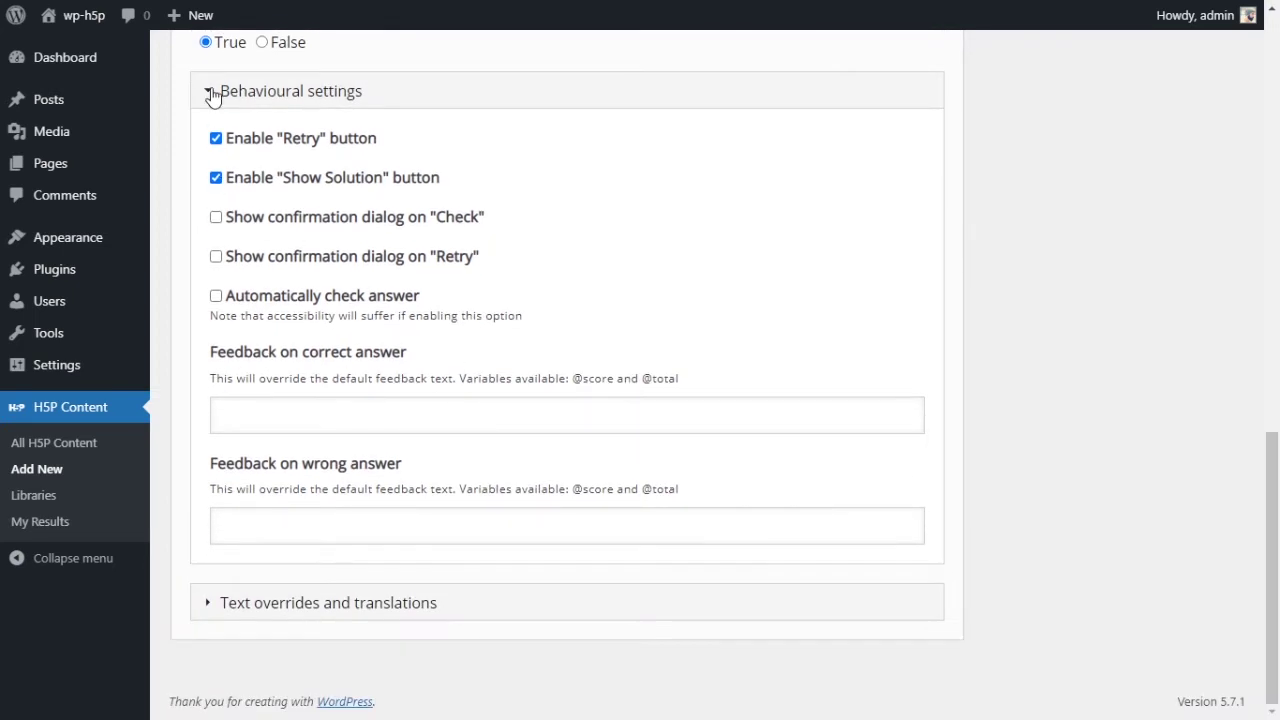
- Enter 'Great' as correct-answer feedback and 'Wrong' as wrong-answer feedback
left_click(355, 408)
left_click(374, 533)
left_click(344, 410)
left_click(357, 534)
left_click(360, 422)
type("Great")
left_click(318, 527)
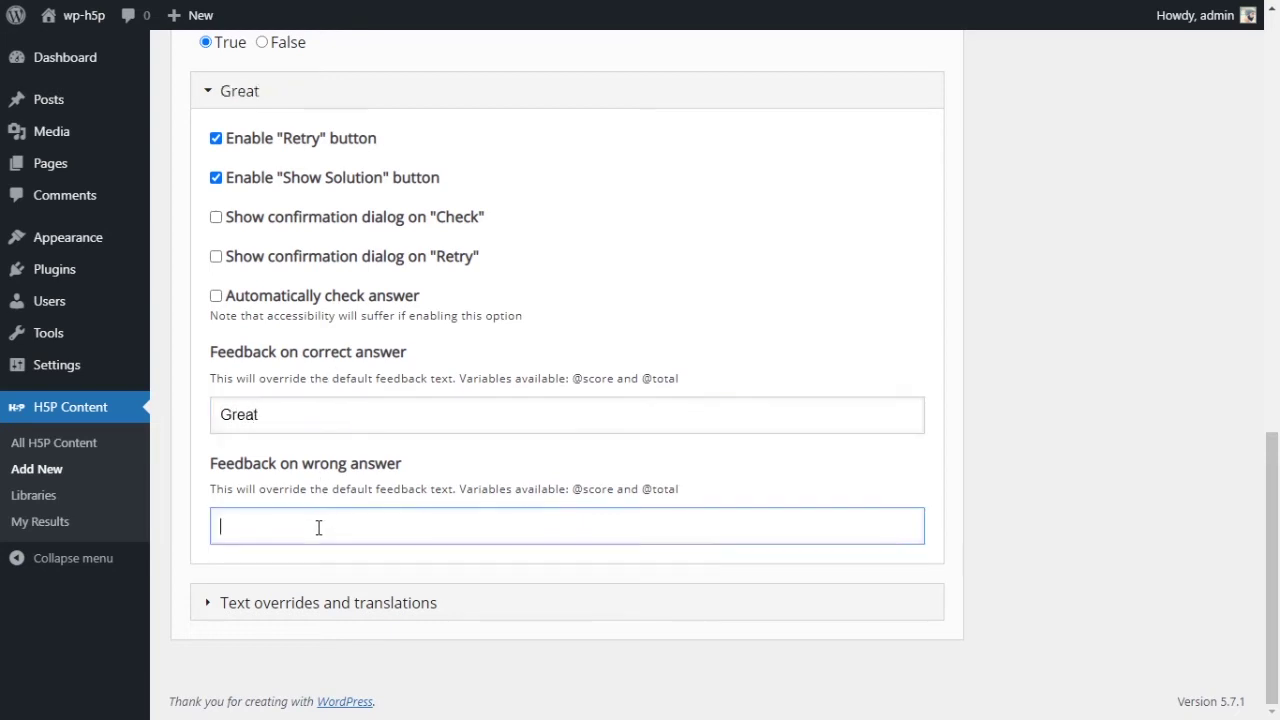
type("Wrong")
- Expand Text overrides and translations down to the True/False answer label fields
left_click(212, 606)
scroll(497, 511, "down", 3)
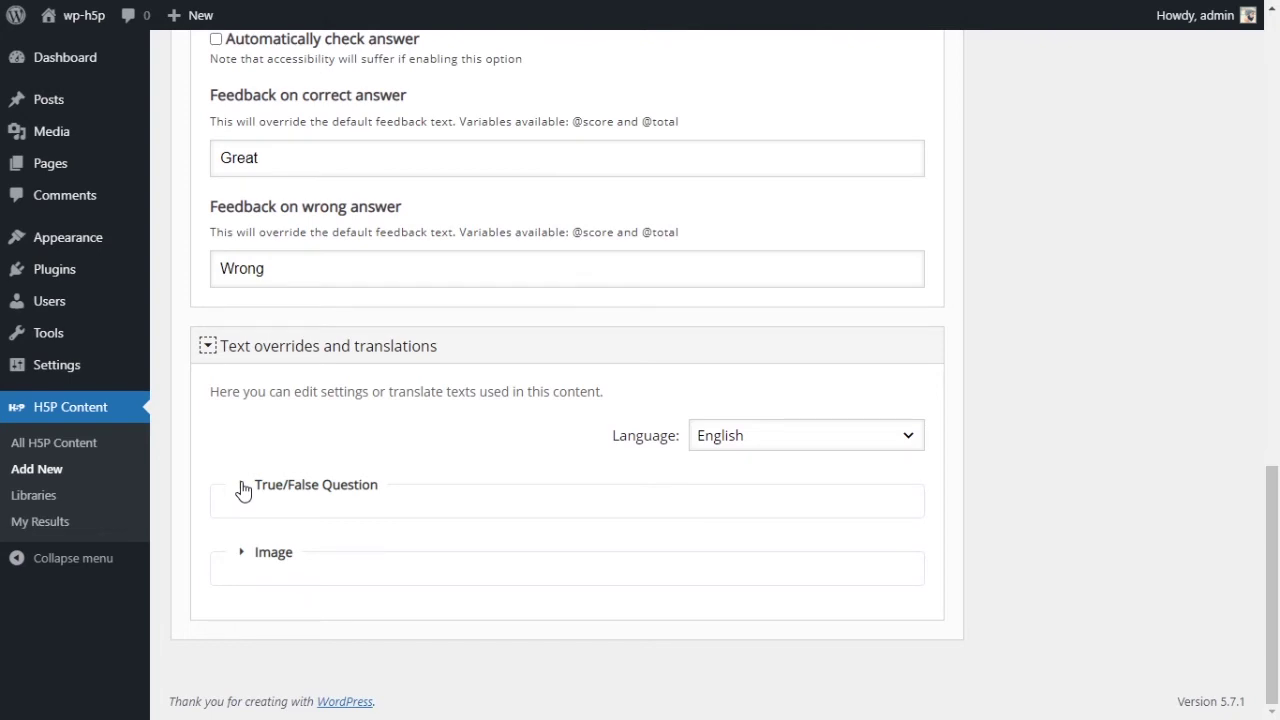
left_click(242, 487)
scroll(437, 497, "down", 1)
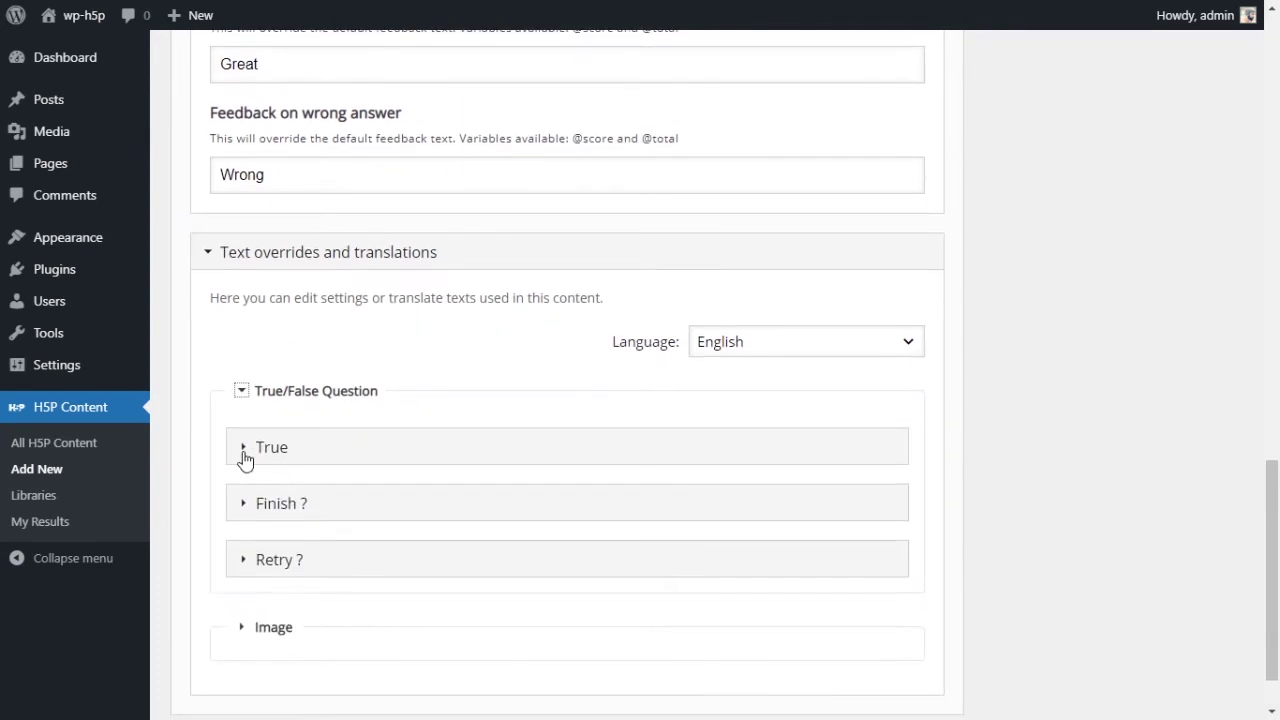
left_click(245, 457)
scroll(394, 451, "down", 1)
- Try relabelling the answer buttons Right and Wrong, then undo the change
left_click(314, 434)
left_click(361, 514)
double_click(330, 433)
scroll(694, 403, "up", 7)
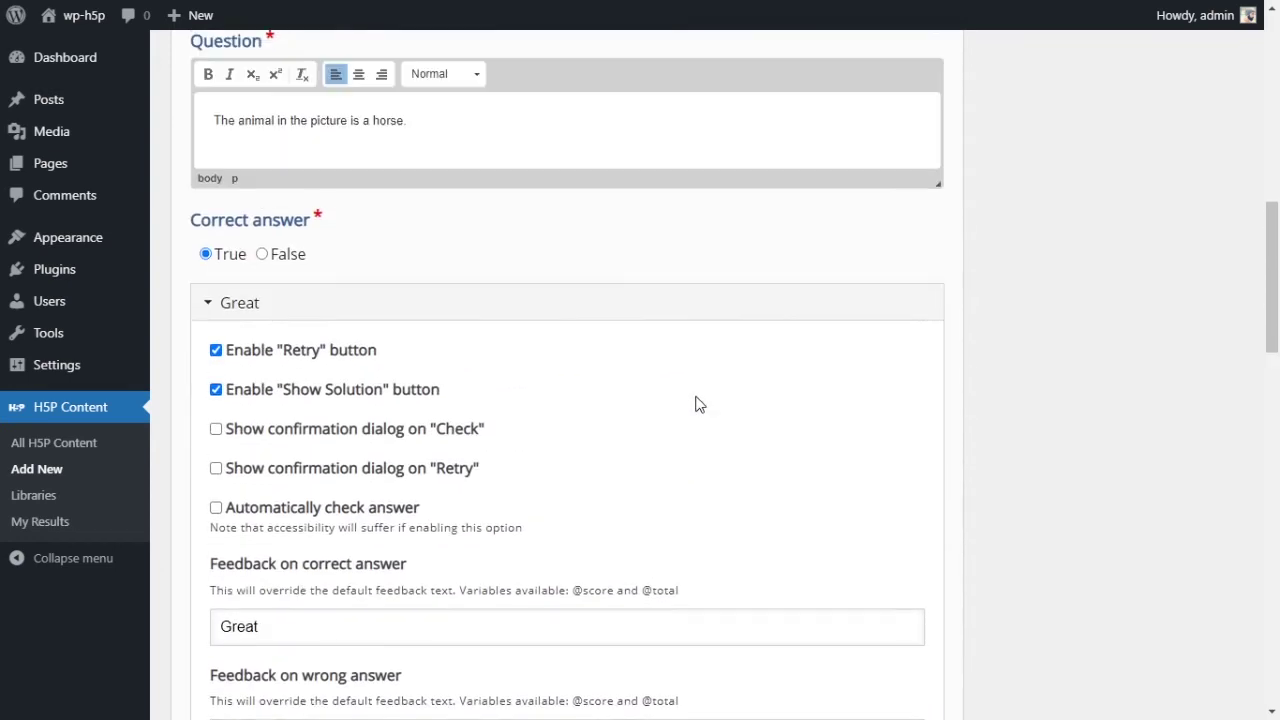
scroll(600, 437, "down", 5)
scroll(600, 437, "down", 2)
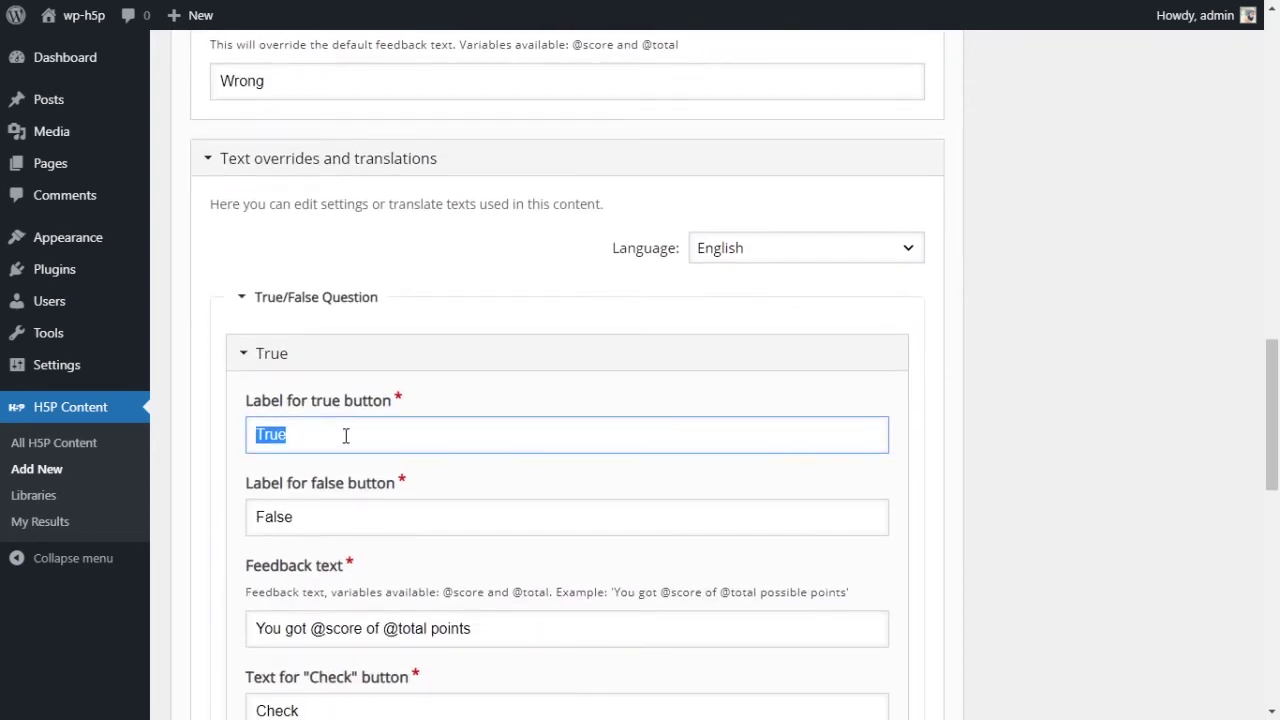
type("Right")
double_click(351, 507)
type("Wrin")
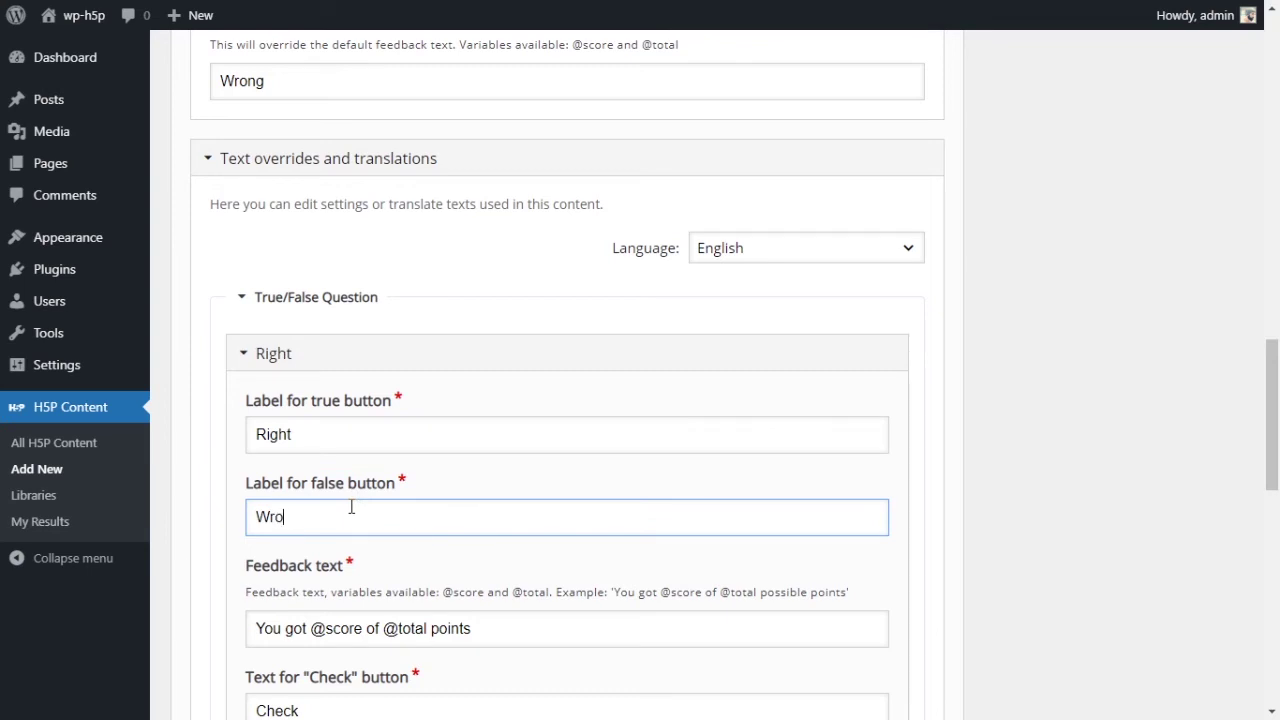
type("ng")
key("ctrl+z")
key("ctrl+z")
key("ctrl+z")
key("ctrl+z")
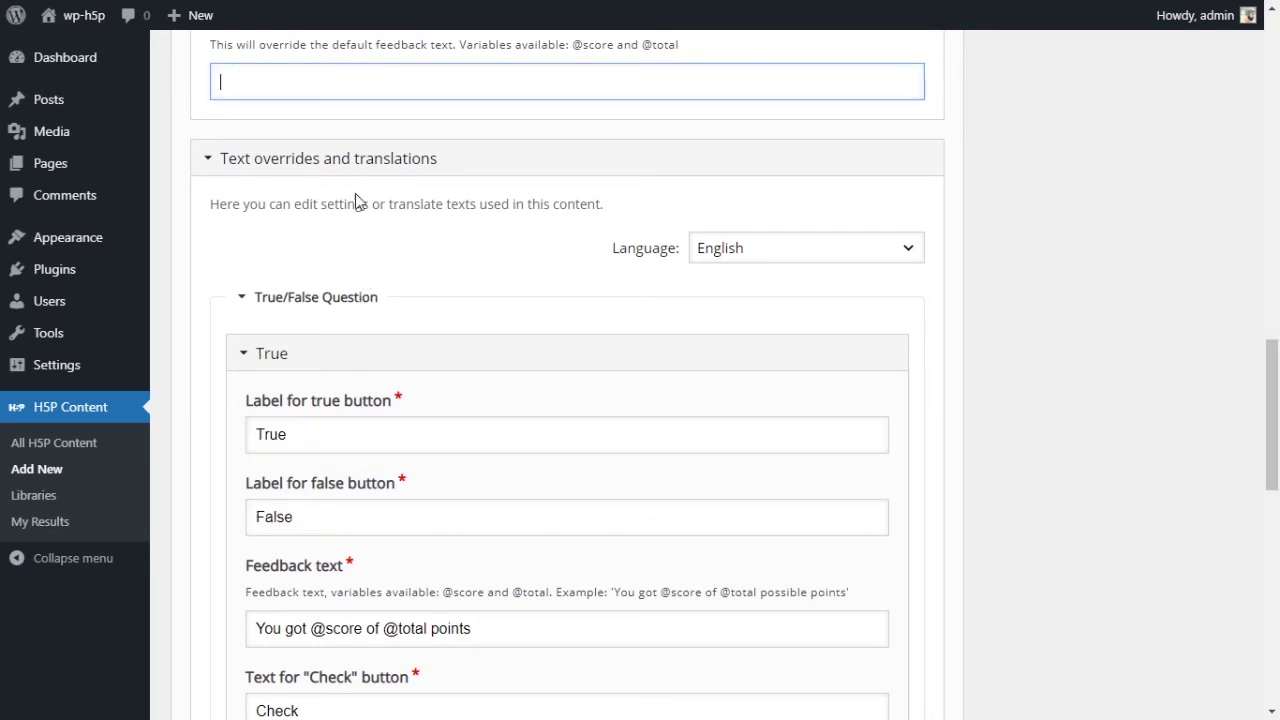
scroll(357, 200, "up", 1)
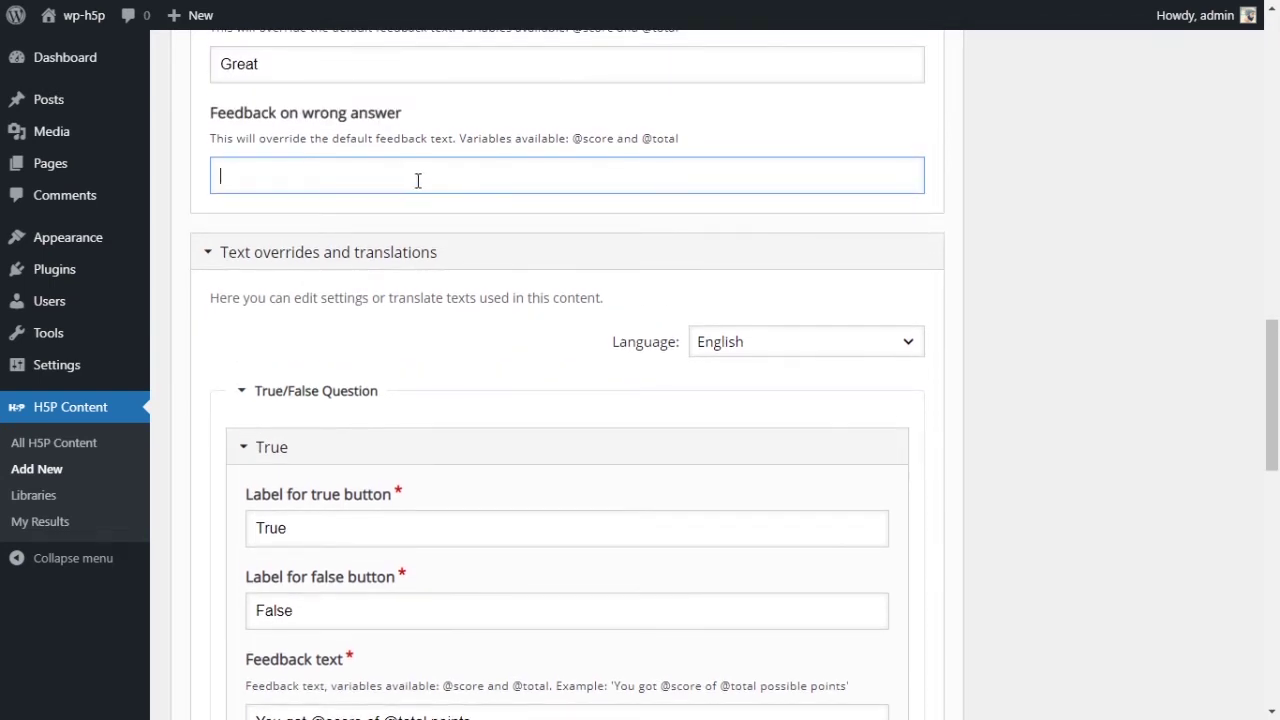
type("Wrong")
- Review the True and False label fields, leaving both at their defaults
scroll(454, 294, "down", 3)
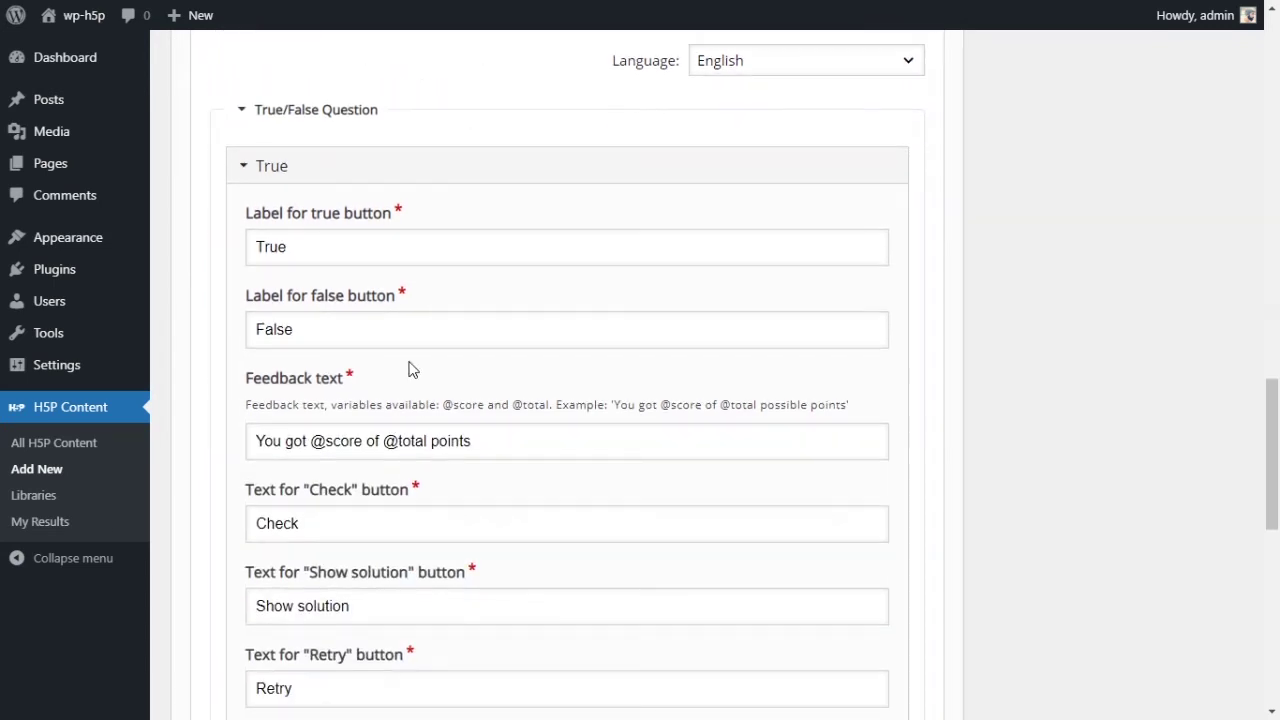
left_click_drag(378, 318, 373, 282)
left_click(455, 252)
left_click(464, 326)
left_click(449, 234)
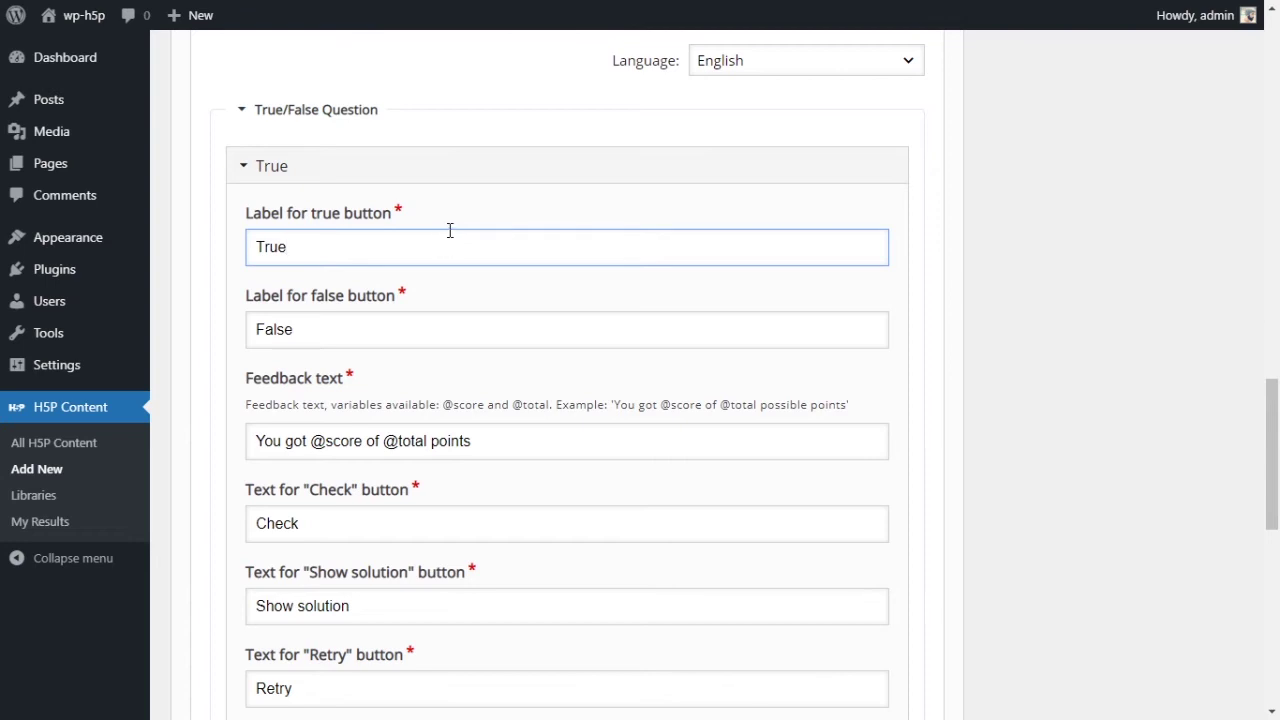
double_click(369, 240)
key("Tab")
left_click(320, 234)
double_click(320, 234)
left_click(328, 258)
scroll(722, 307, "up", 8)
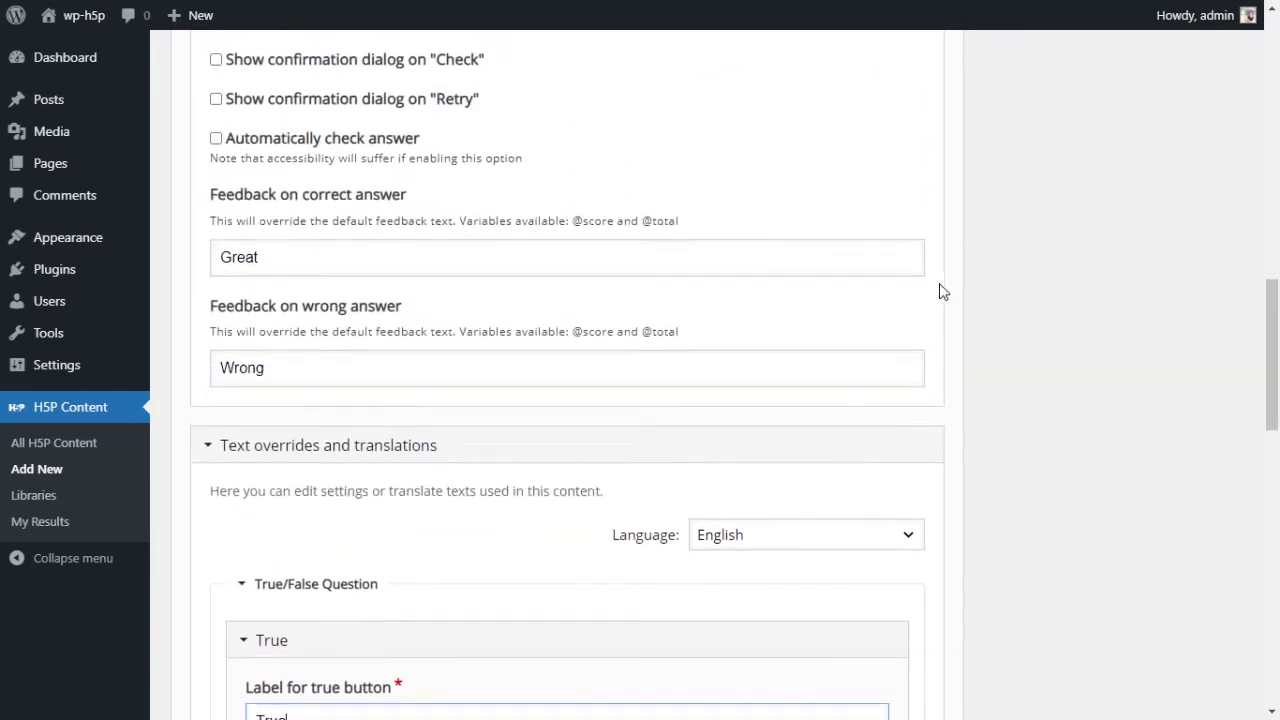
scroll(677, 257, "down", 7)
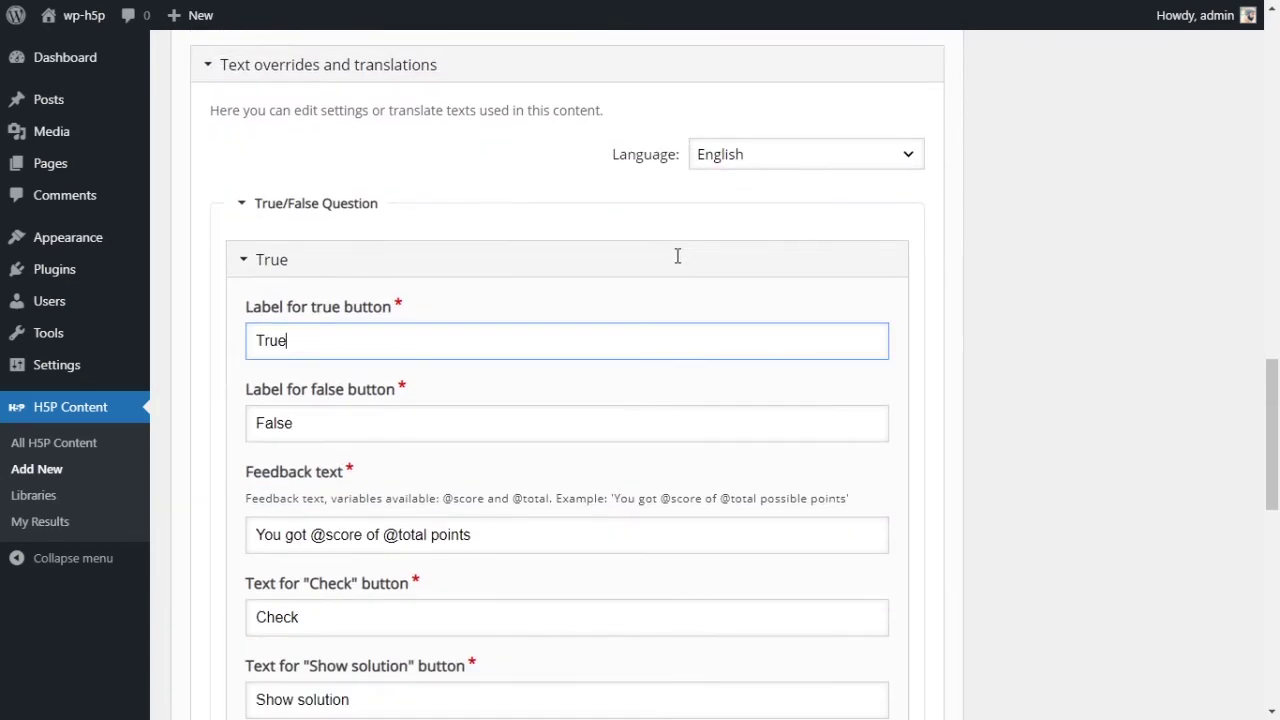
scroll(678, 263, "down", 1)
scroll(677, 258, "up", 1)
left_click(825, 162)
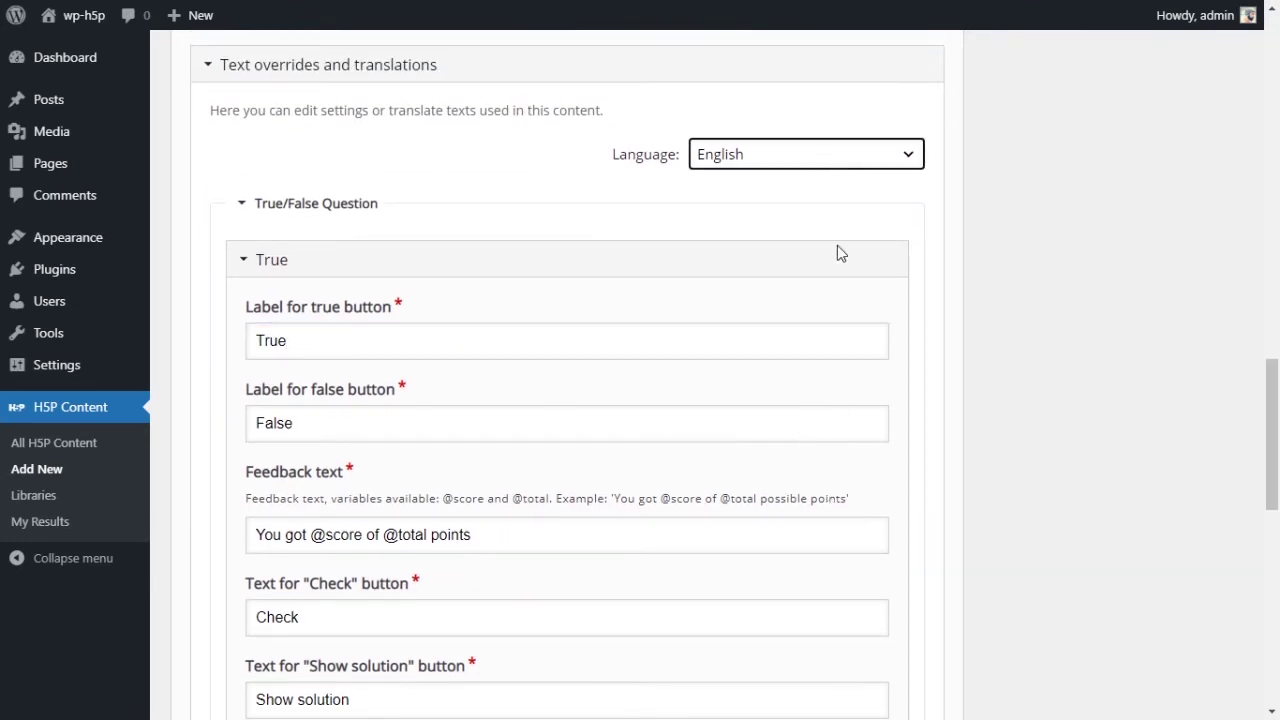
left_click(1000, 214)
scroll(645, 316, "down", 1)
scroll(645, 316, "down", 2)
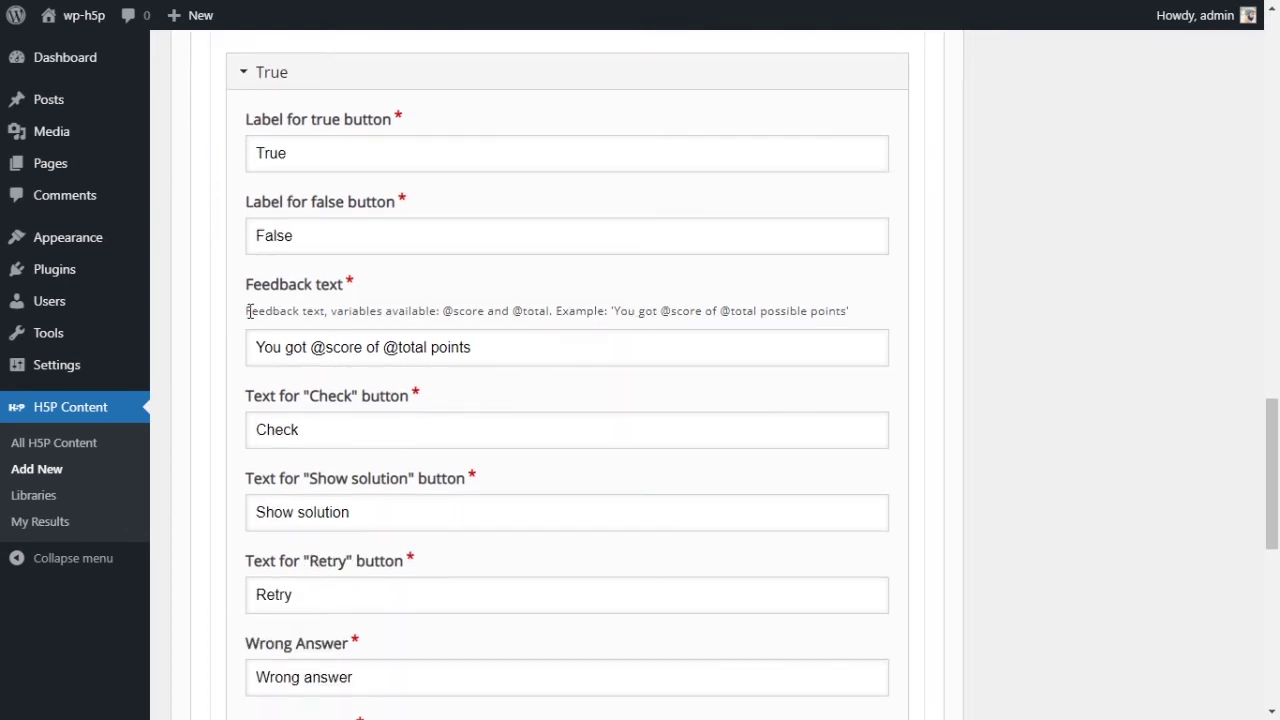
left_click_drag(249, 311, 766, 306)
left_click(766, 306)
left_click_drag(257, 350, 463, 347)
left_click(462, 347)
left_click_drag(311, 347, 362, 347)
scroll(724, 394, "up", 5)
scroll(728, 395, "up", 3)
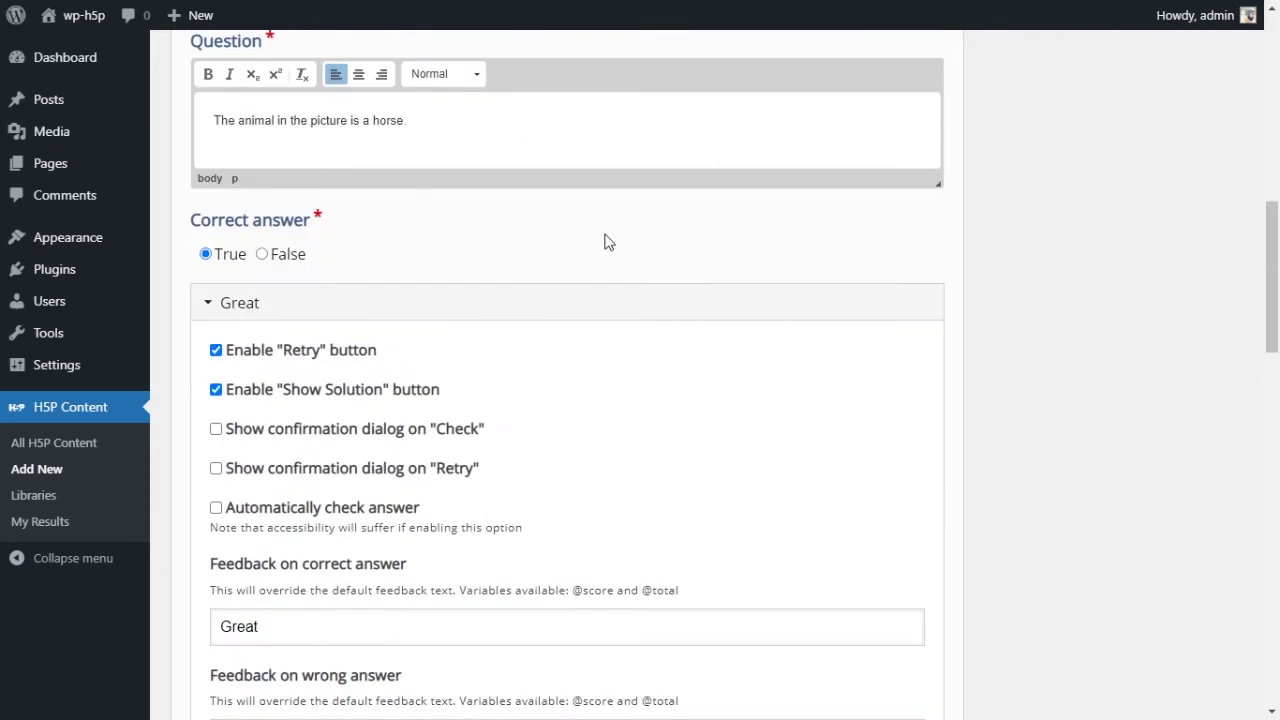
scroll(614, 311, "down", 7)
scroll(600, 316, "down", 1)
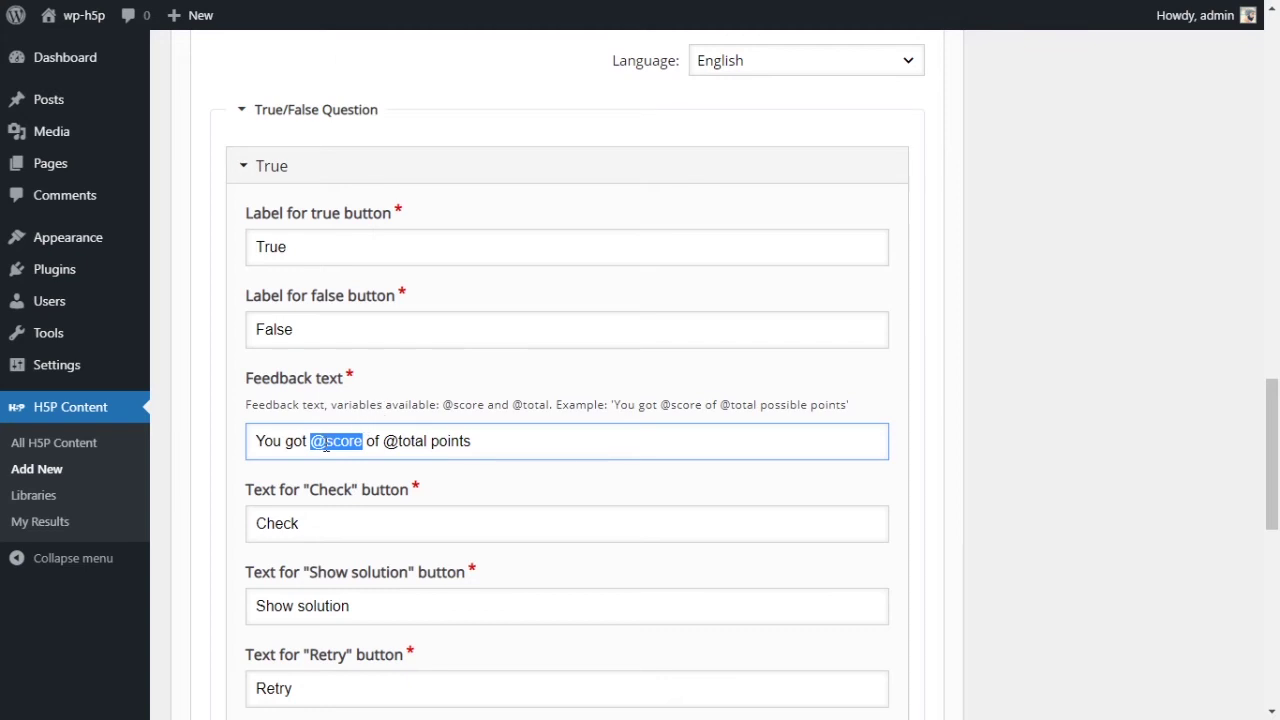
left_click_drag(311, 441, 364, 441)
left_click_drag(383, 441, 428, 441)
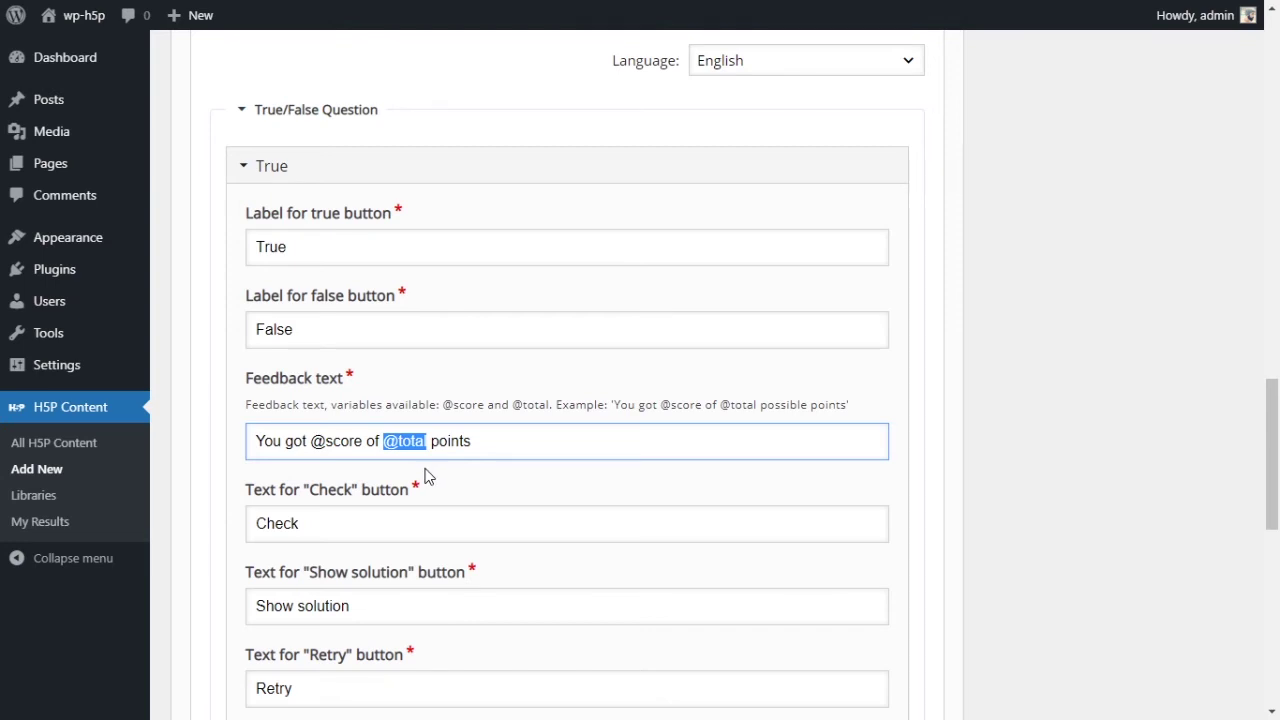
left_click(320, 440)
left_click_drag(313, 442, 427, 441)
left_click_drag(257, 441, 484, 443)
left_click(539, 443)
- Look over the Check, Show solution, Retry, Wrong Answer and Correct Answer override texts
scroll(569, 497, "down", 2)
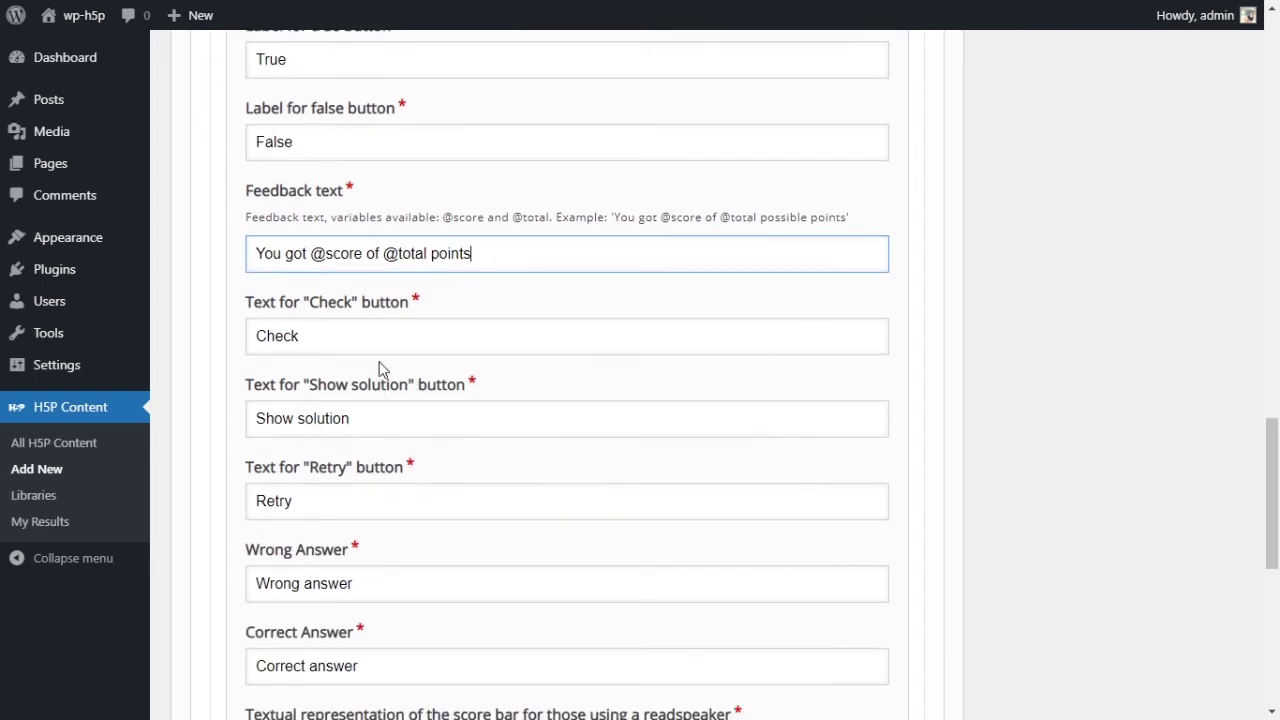
left_click(368, 345)
left_click(389, 420)
left_click(403, 497)
left_click(370, 350)
left_click(380, 411)
left_click(420, 494)
scroll(420, 494, "down", 2)
left_click(428, 401)
left_click(431, 477)
- Expand the Finish ? and Retry ? confirmation text sections, keeping default wording
scroll(559, 473, "down", 3)
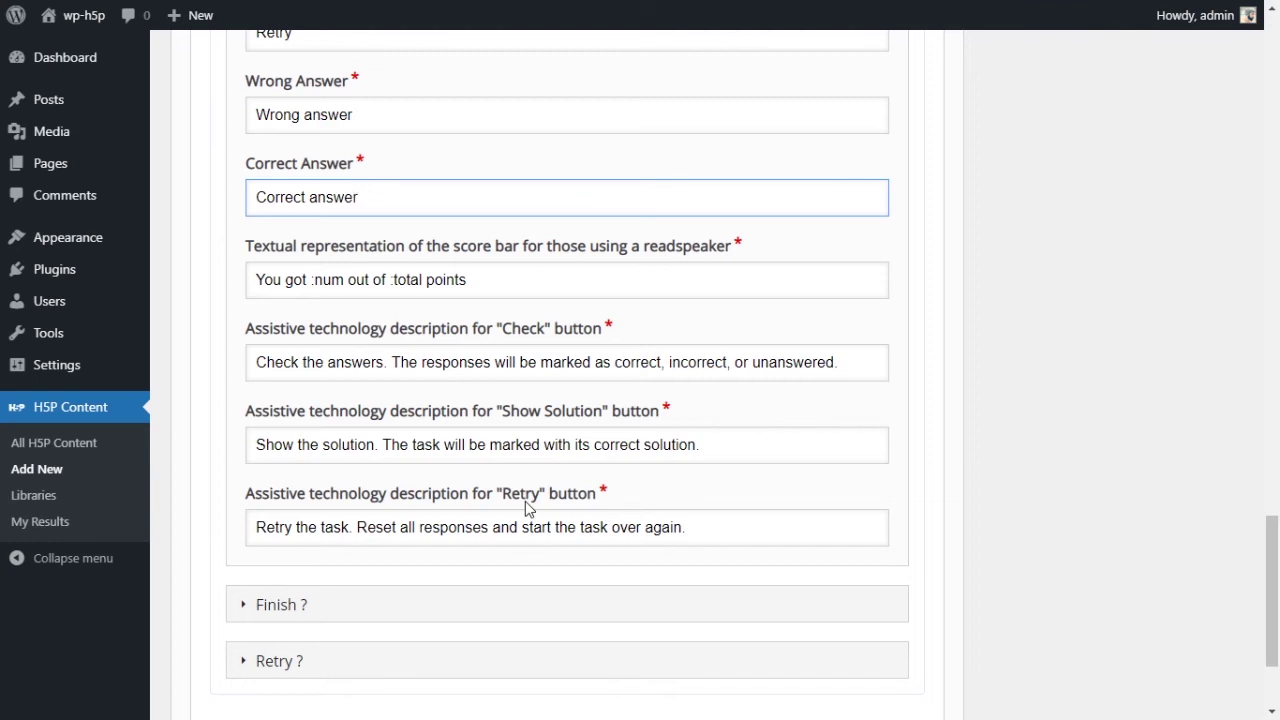
scroll(529, 508, "down", 2)
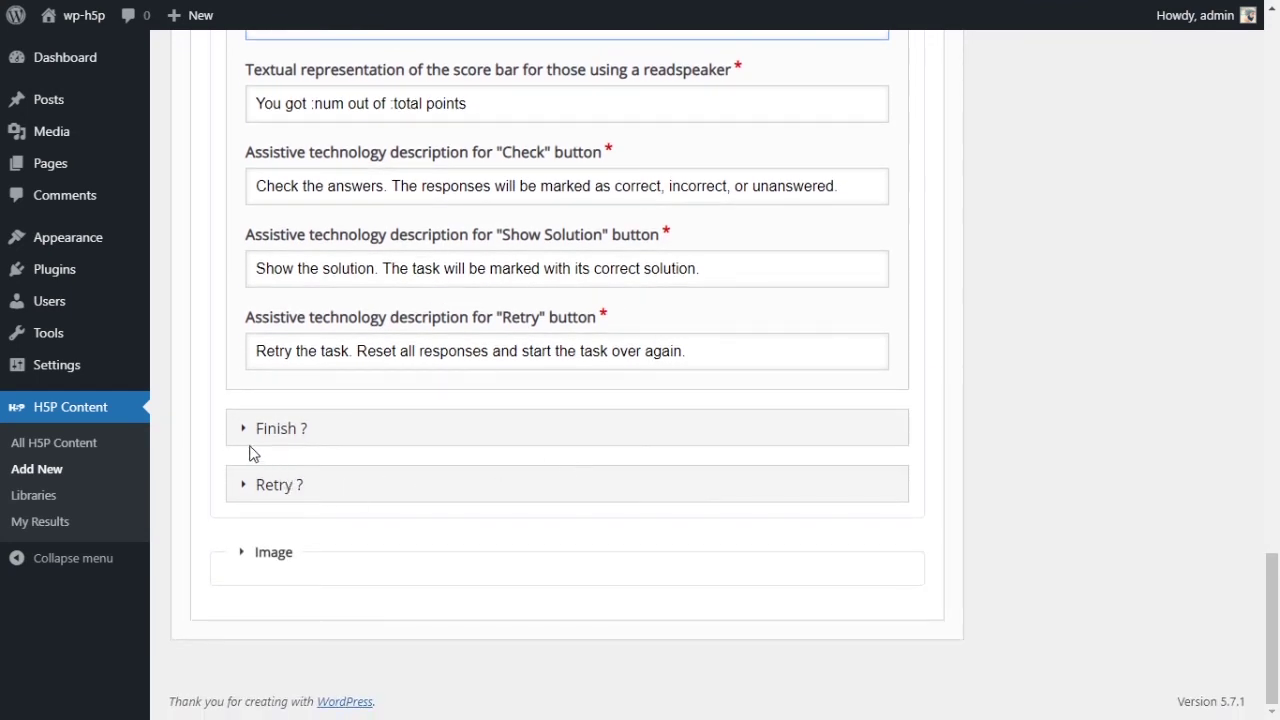
left_click(243, 437)
scroll(626, 386, "down", 3)
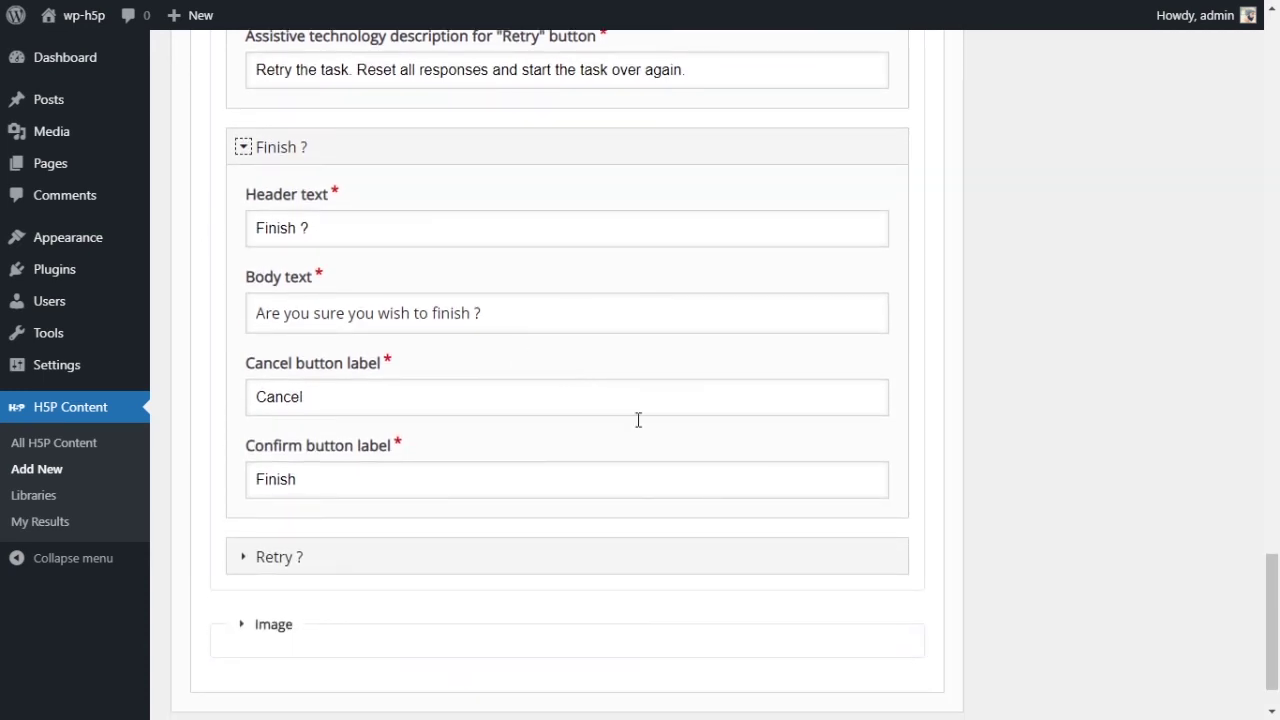
scroll(364, 481, "down", 1)
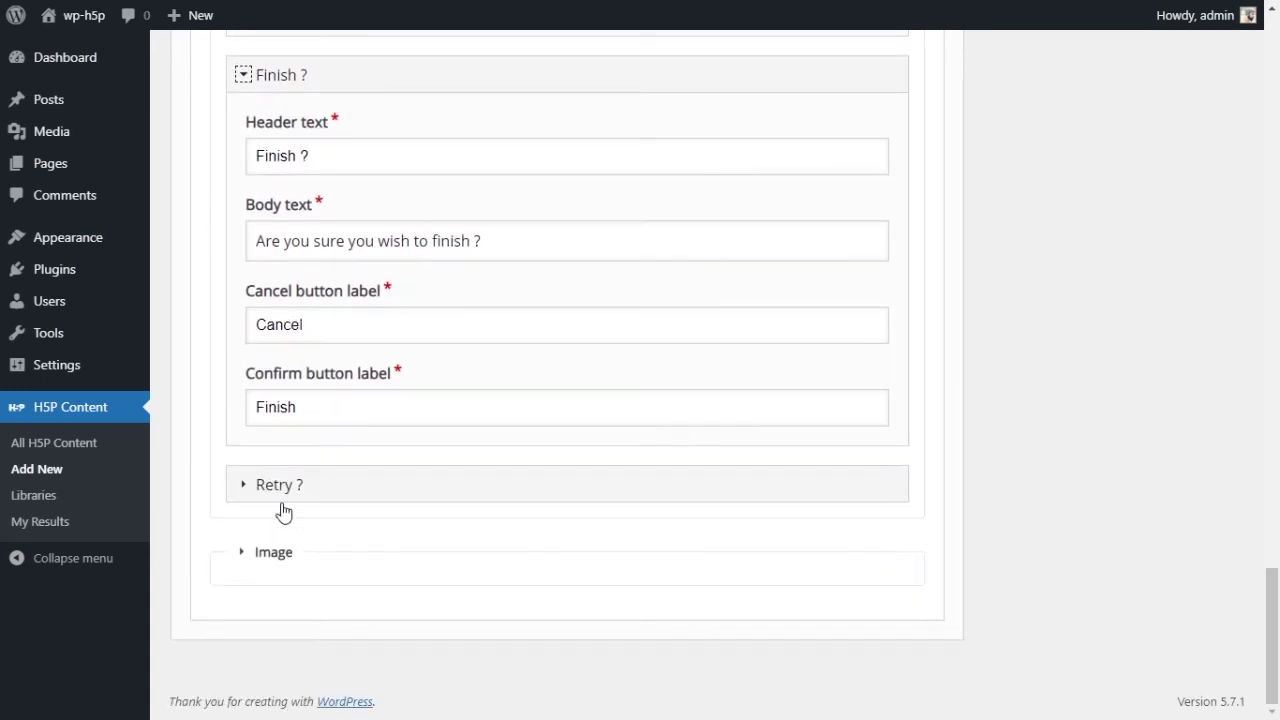
left_click(246, 487)
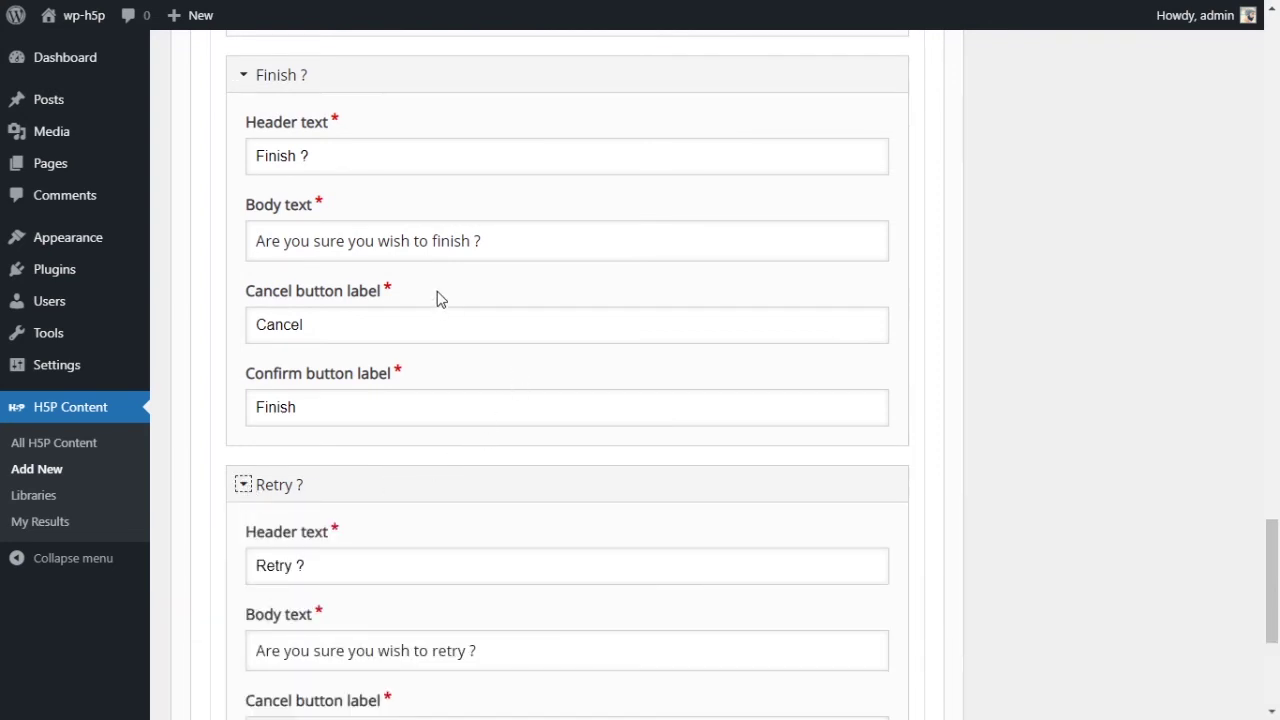
scroll(451, 291, "down", 3)
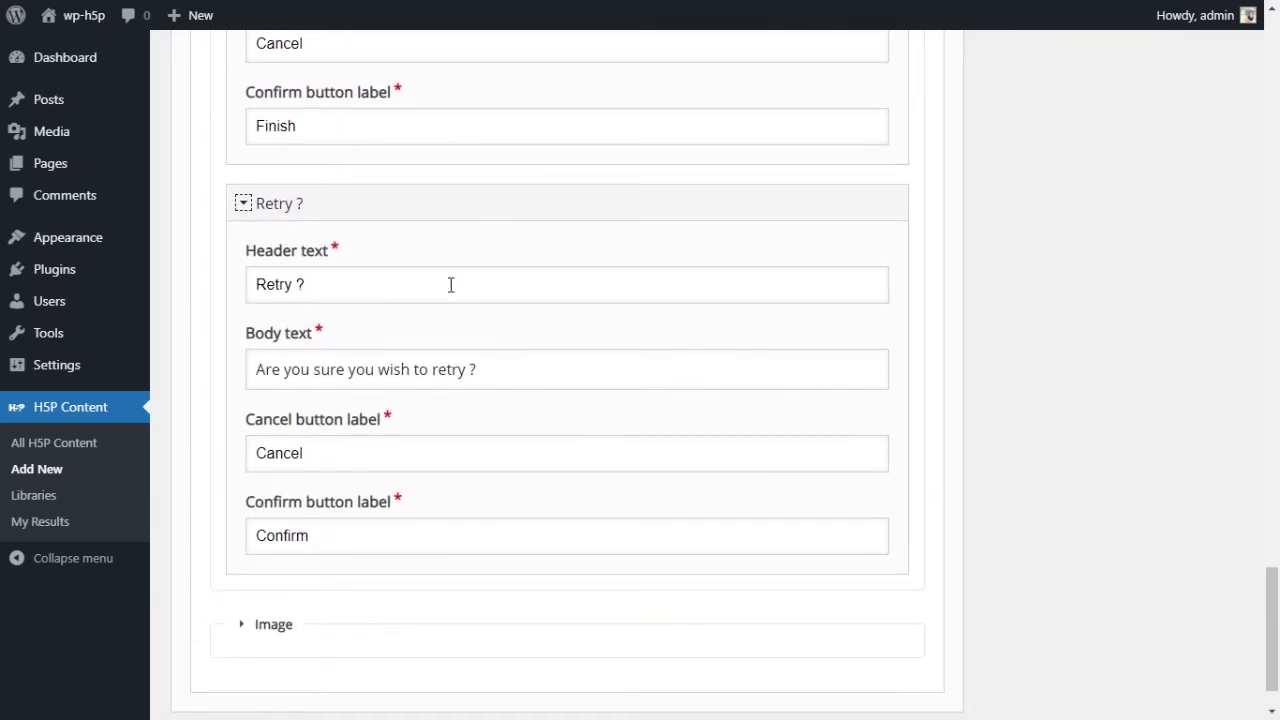
scroll(583, 294, "down", 2)
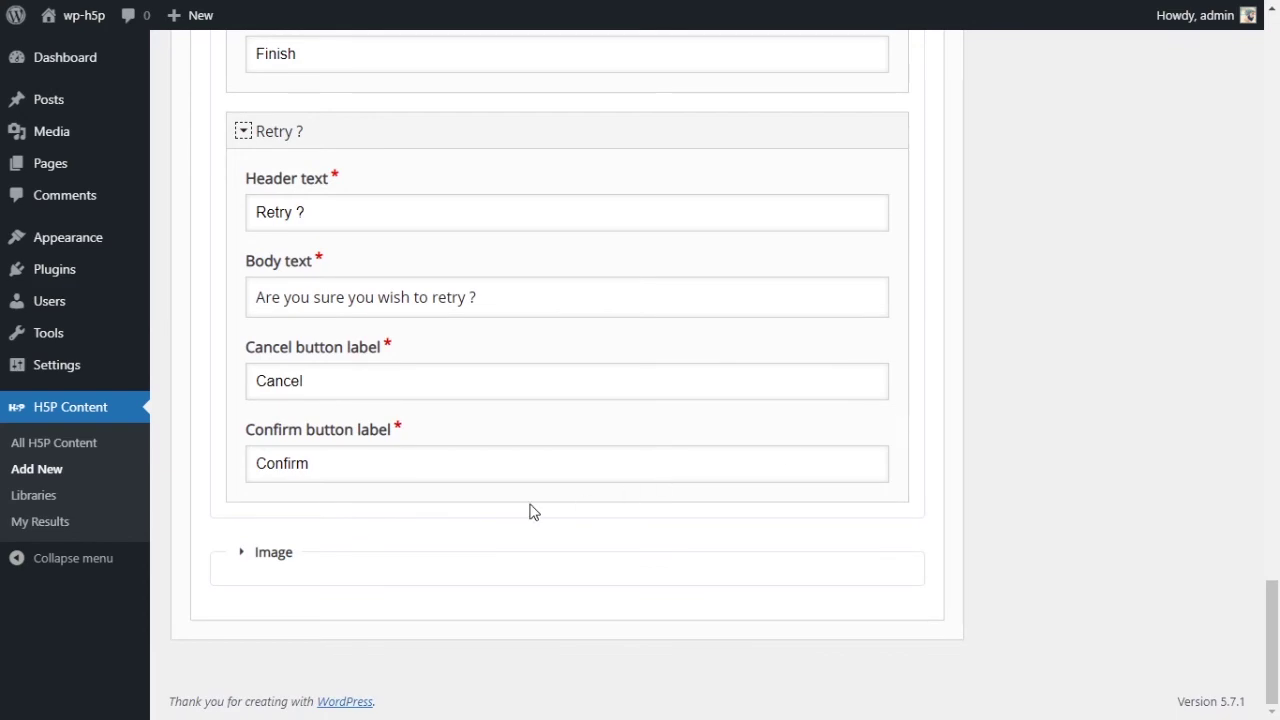
scroll(540, 495, "up", 15)
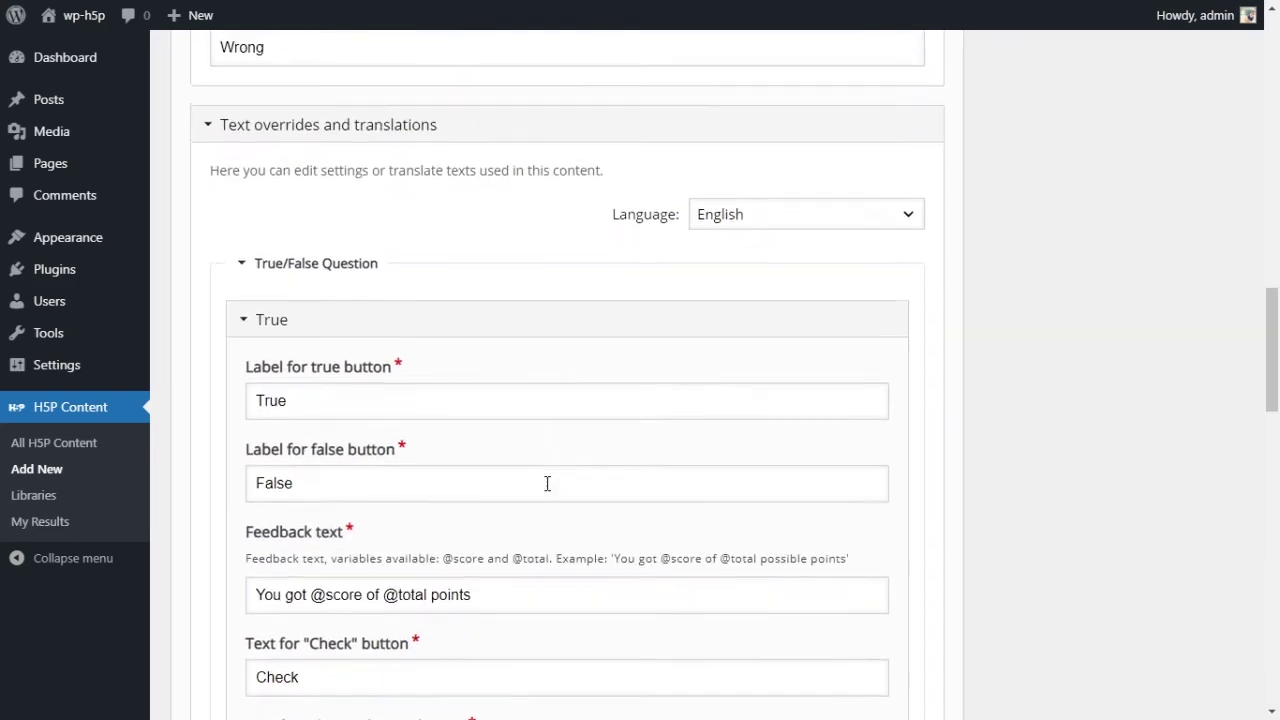
scroll(547, 484, "up", 15)
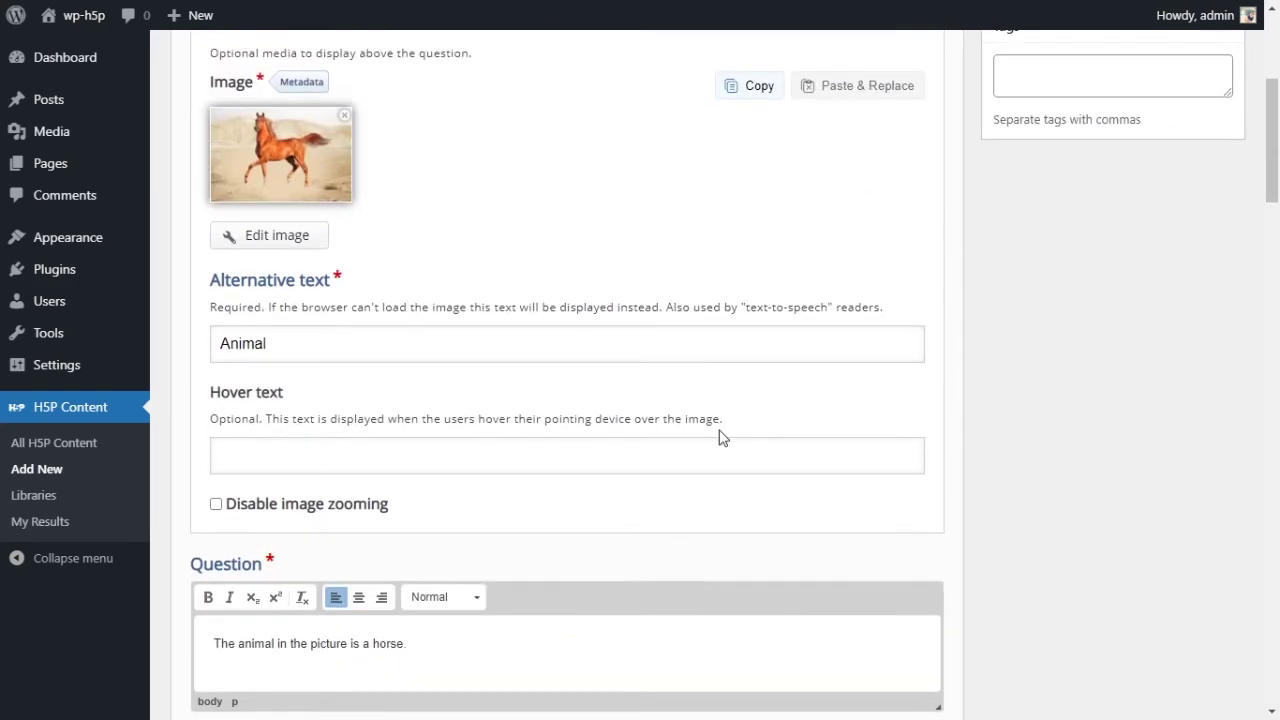
scroll(720, 437, "up", 4)
scroll(394, 383, "down", 2)
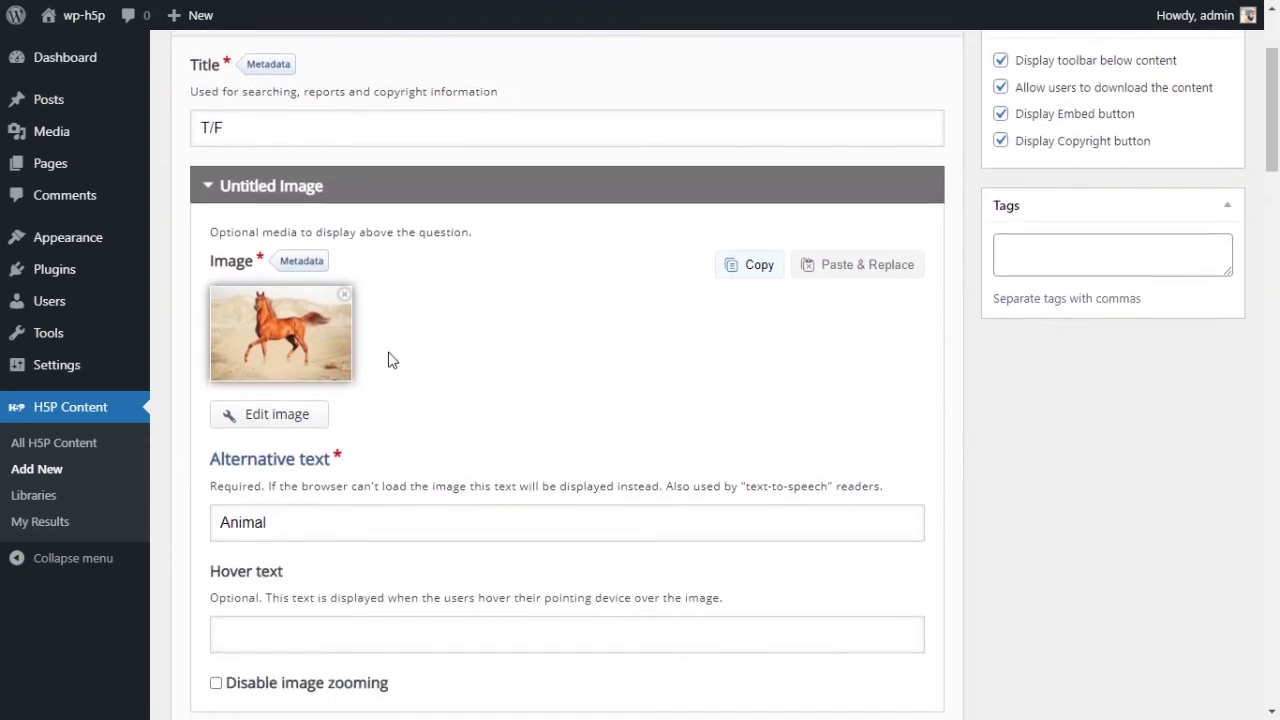
scroll(394, 362, "down", 5)
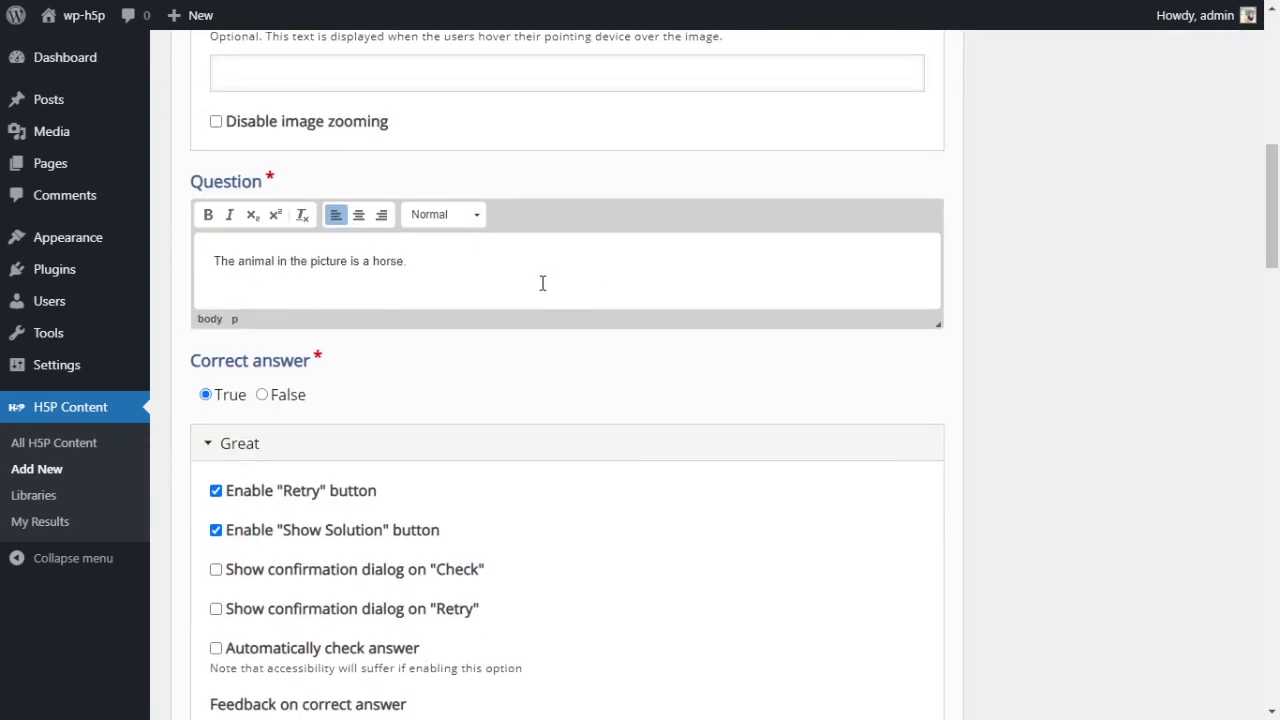
scroll(447, 361, "down", 2)
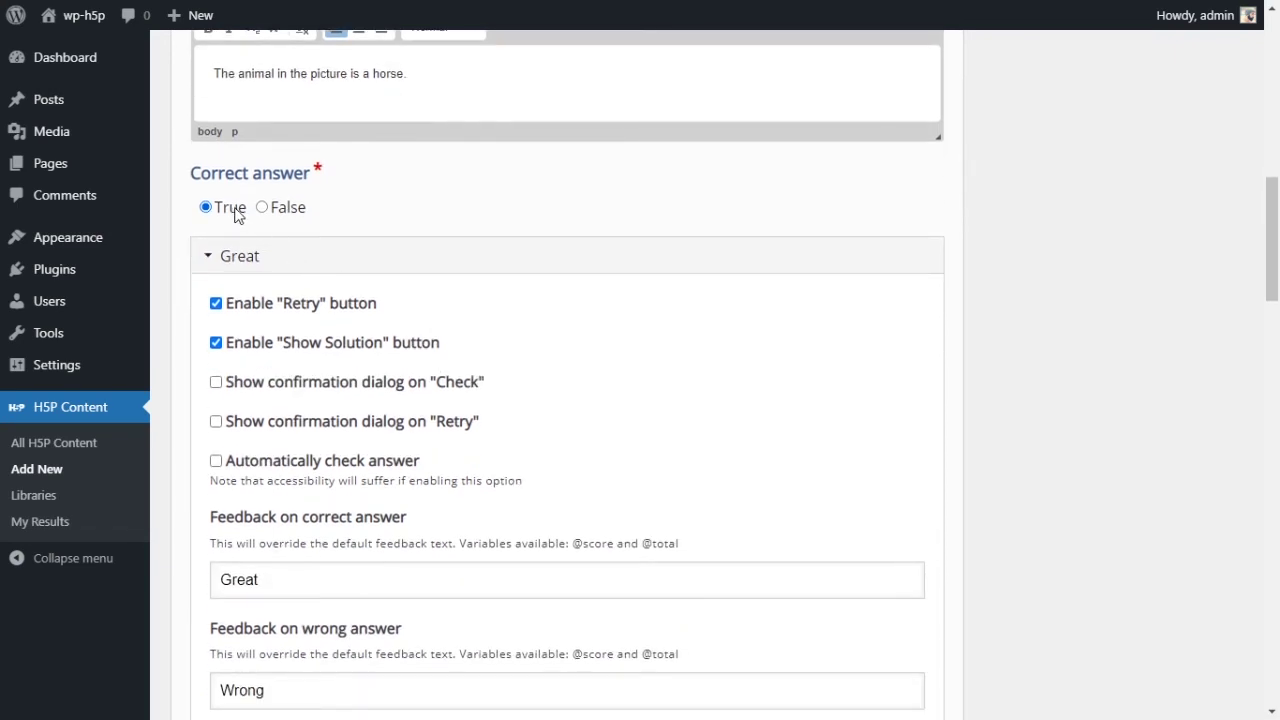
scroll(743, 334, "up", 9)
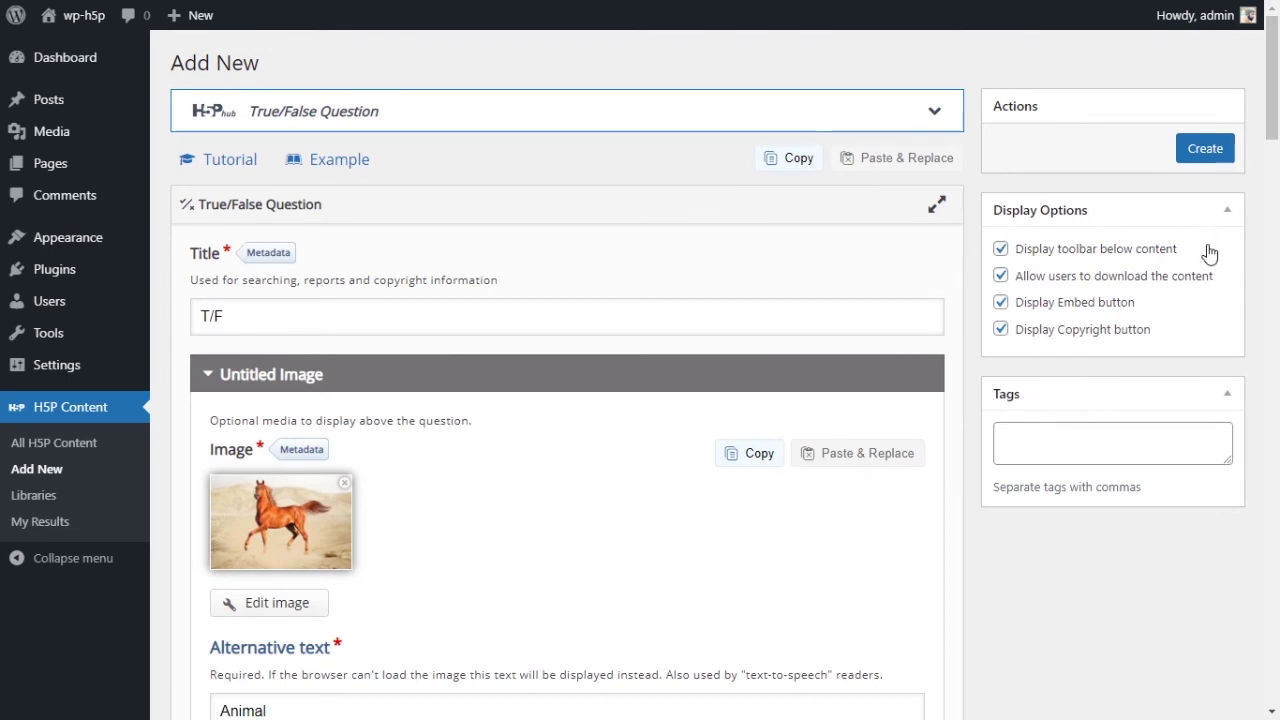
- Leave 'Display toolbar below content' unchecked in Display Options
left_click(1002, 252)
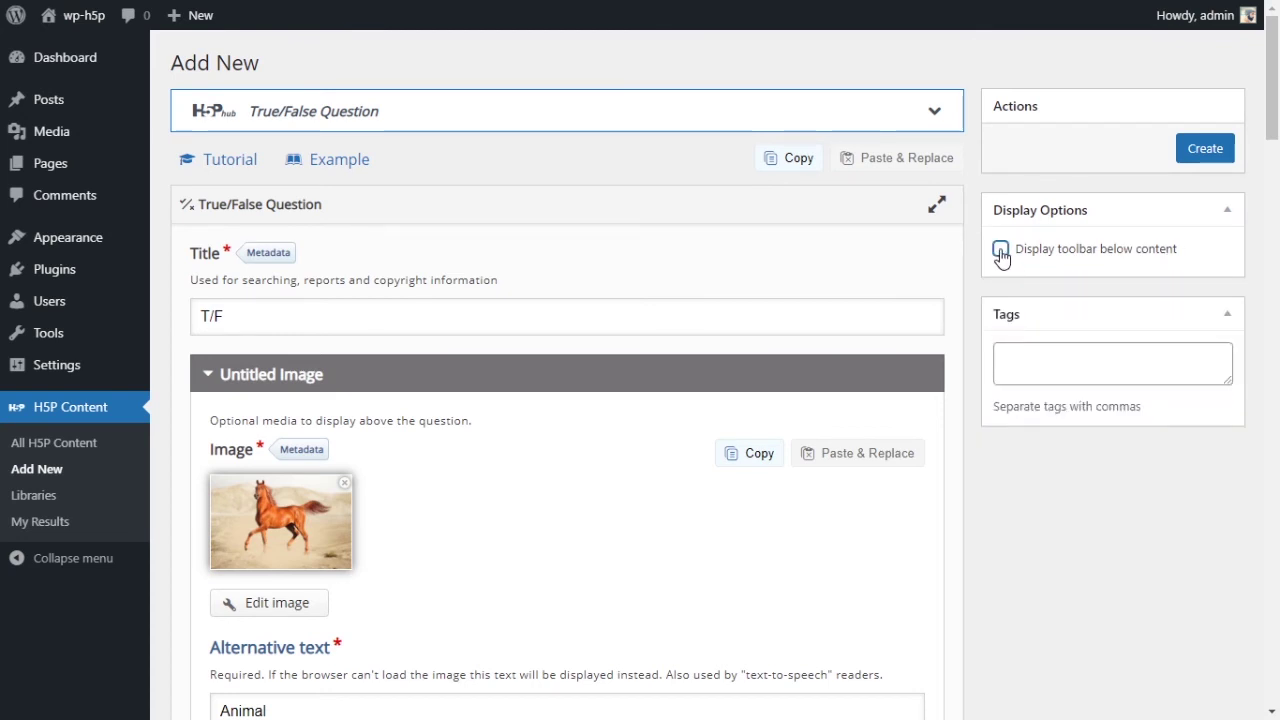
left_click(1001, 252)
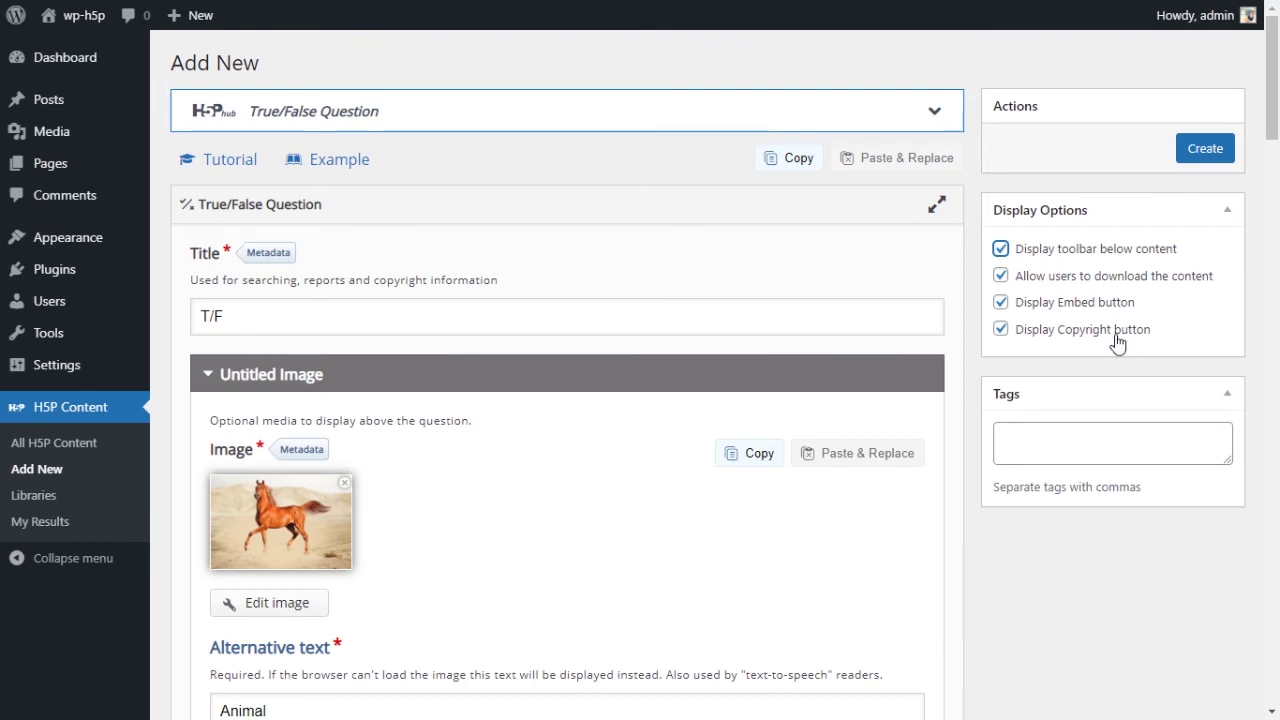
left_click(1001, 249)
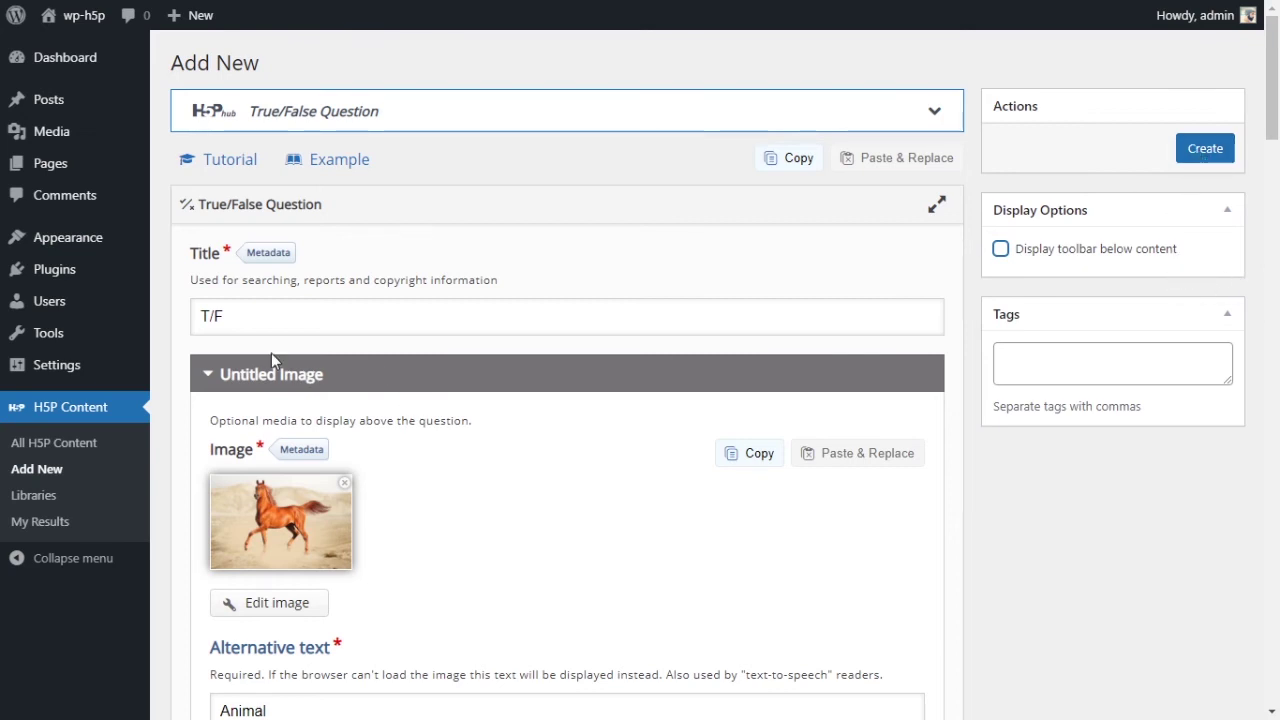
- Change the title to 'T-F' and create the question, getting shortcode [h5p id="2"]
left_click(210, 315)
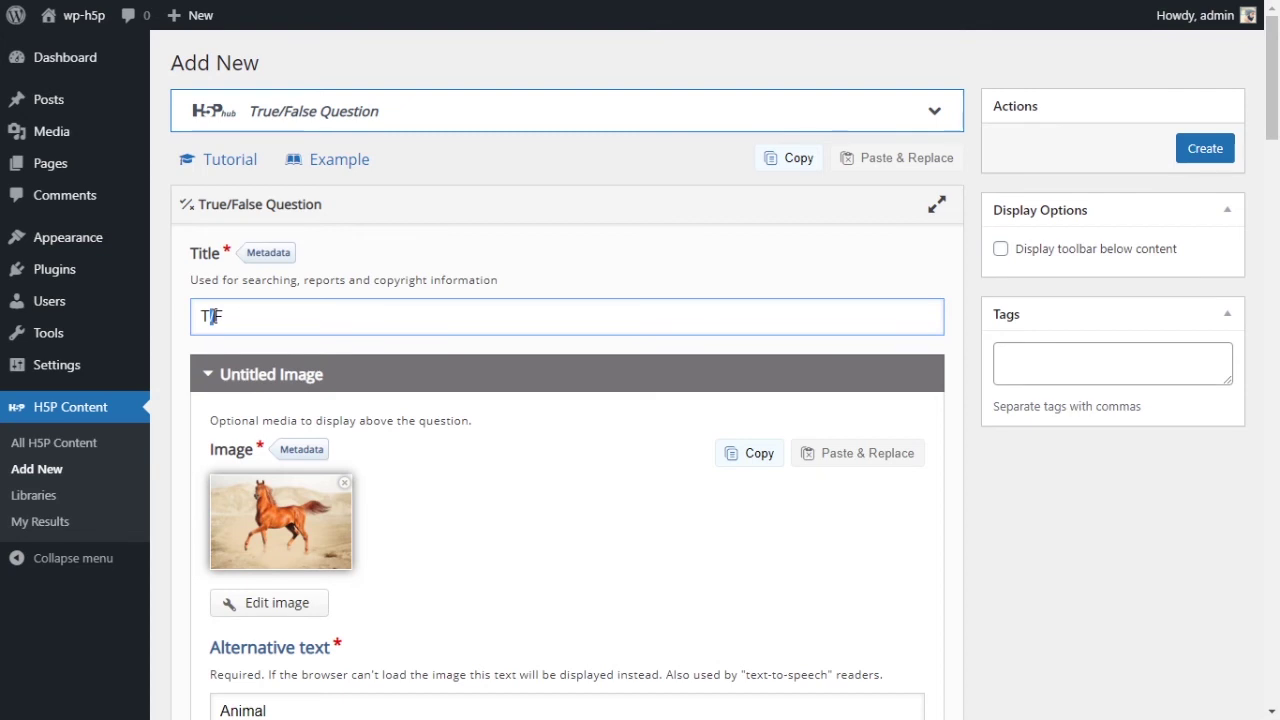
type("-")
left_click(1204, 149)
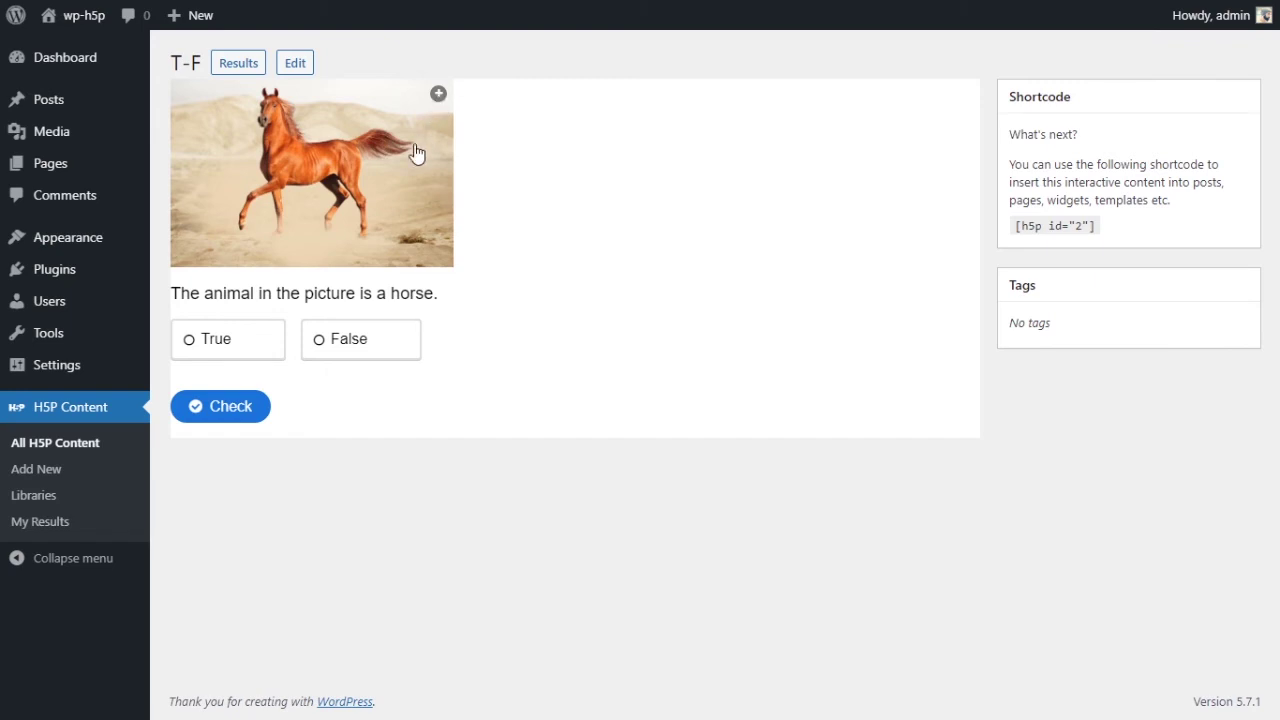
- Enlarge and shrink the horse image, then highlight and clear the question sentence
left_click(438, 93)
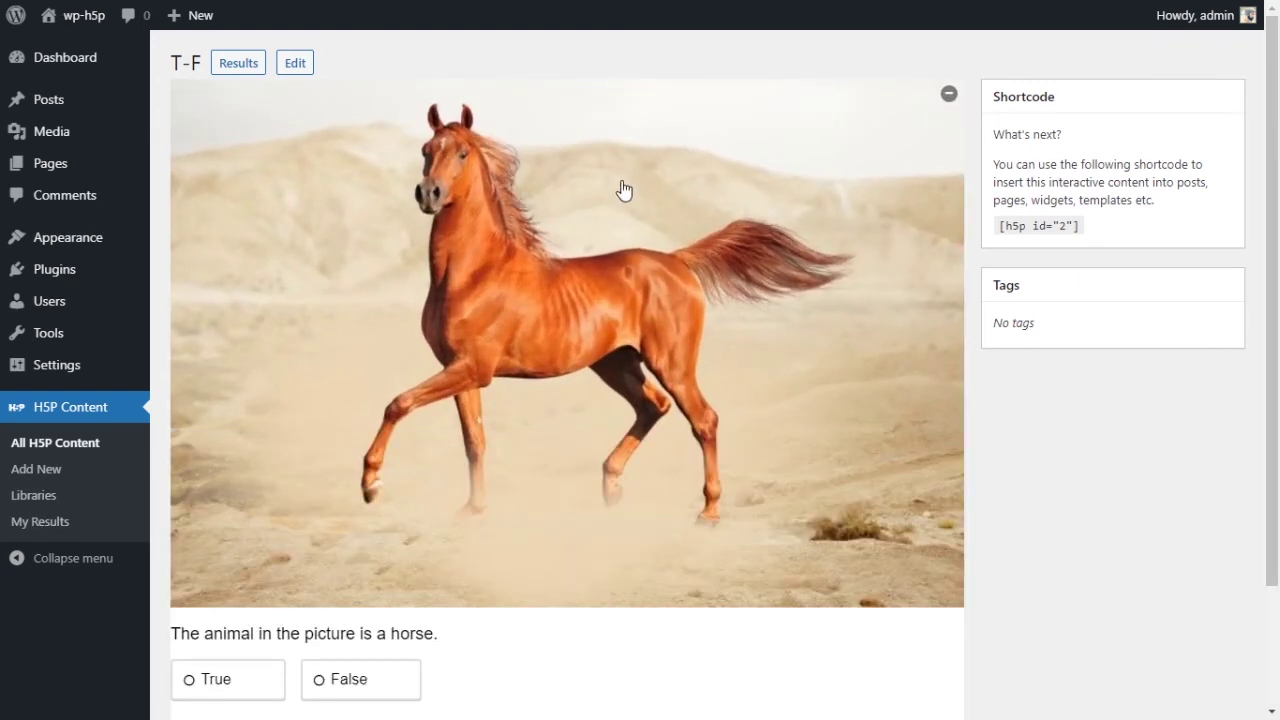
left_click(624, 190)
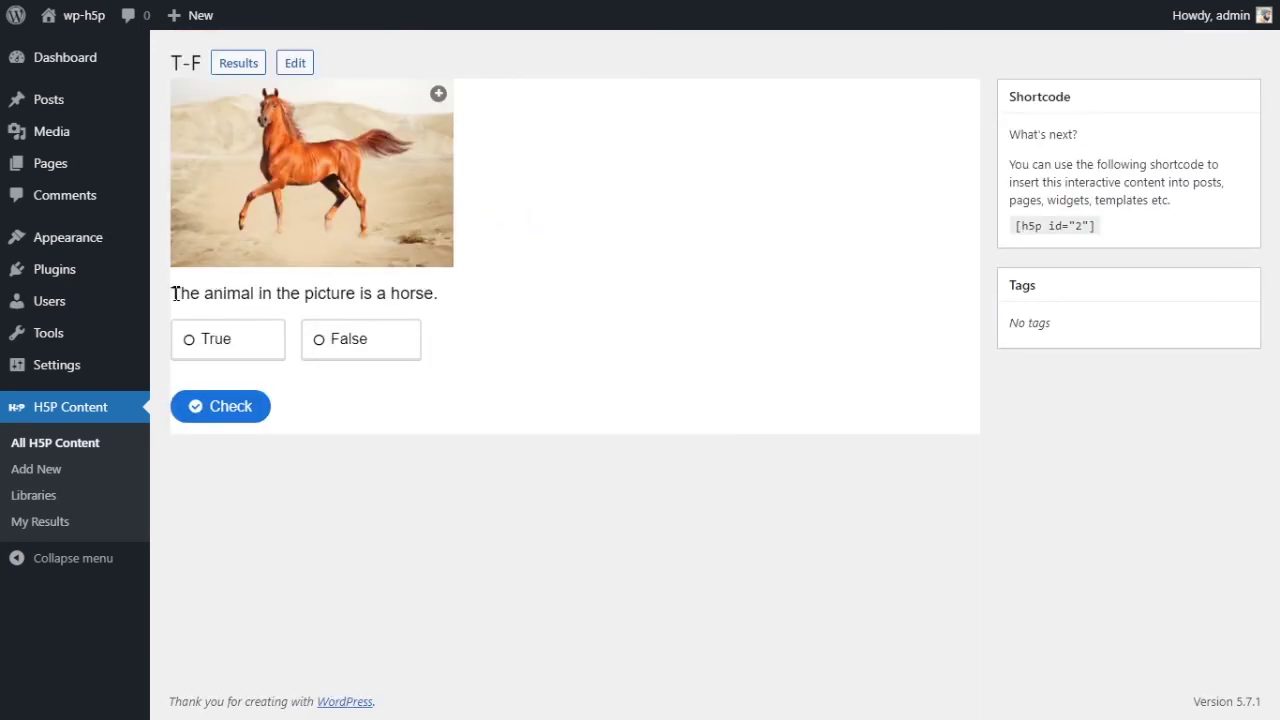
left_click_drag(172, 293, 443, 301)
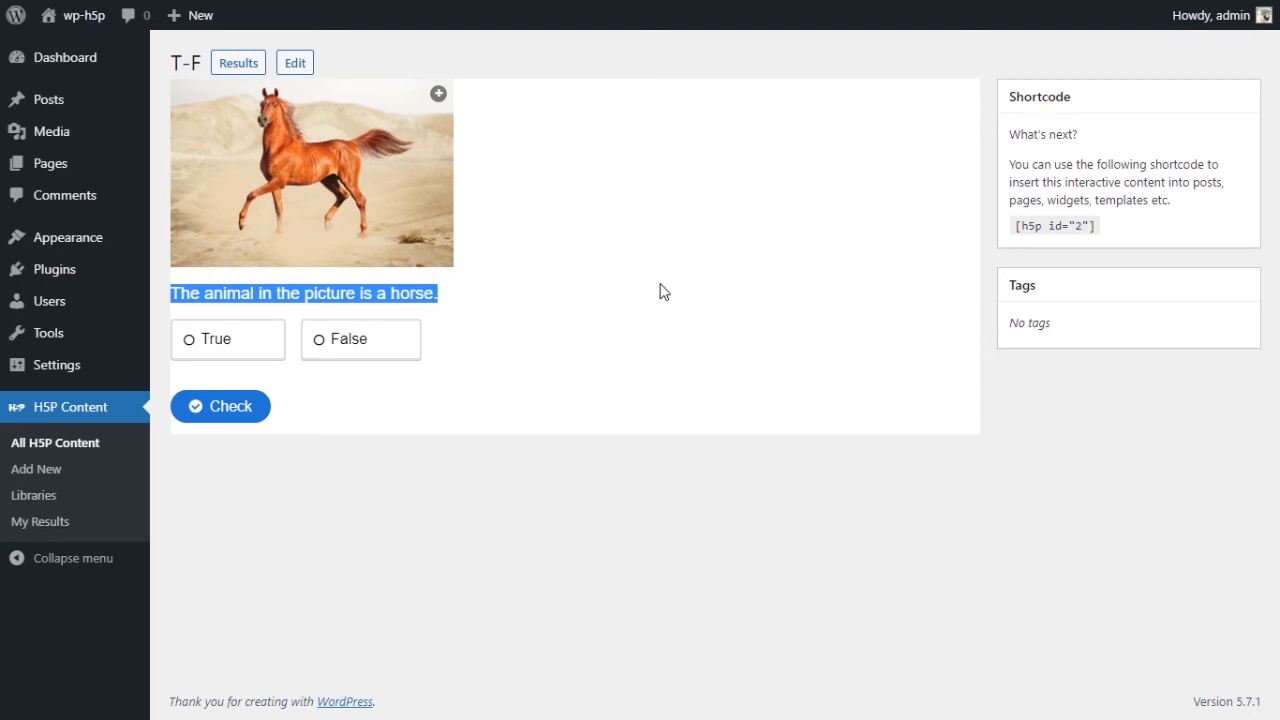
left_click(522, 333)
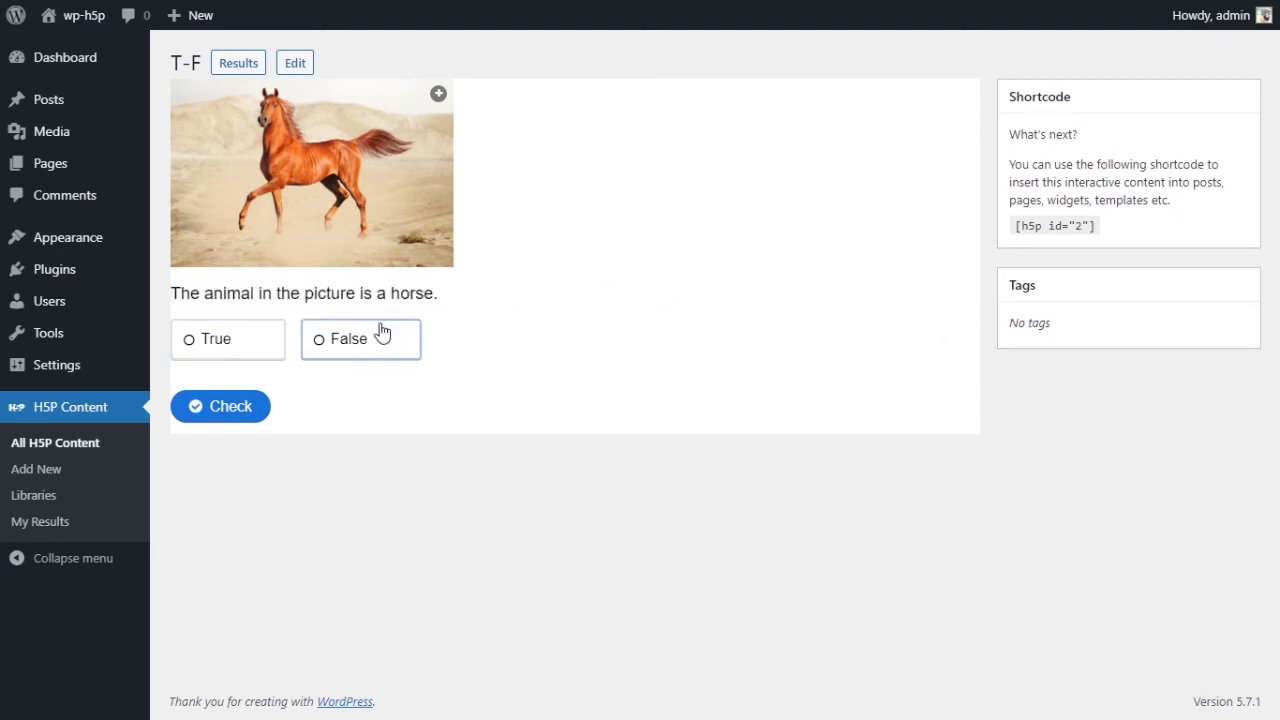
- Answer False to get 'Wrong' with 0/1, show the solution, then retry the question
left_click(371, 352)
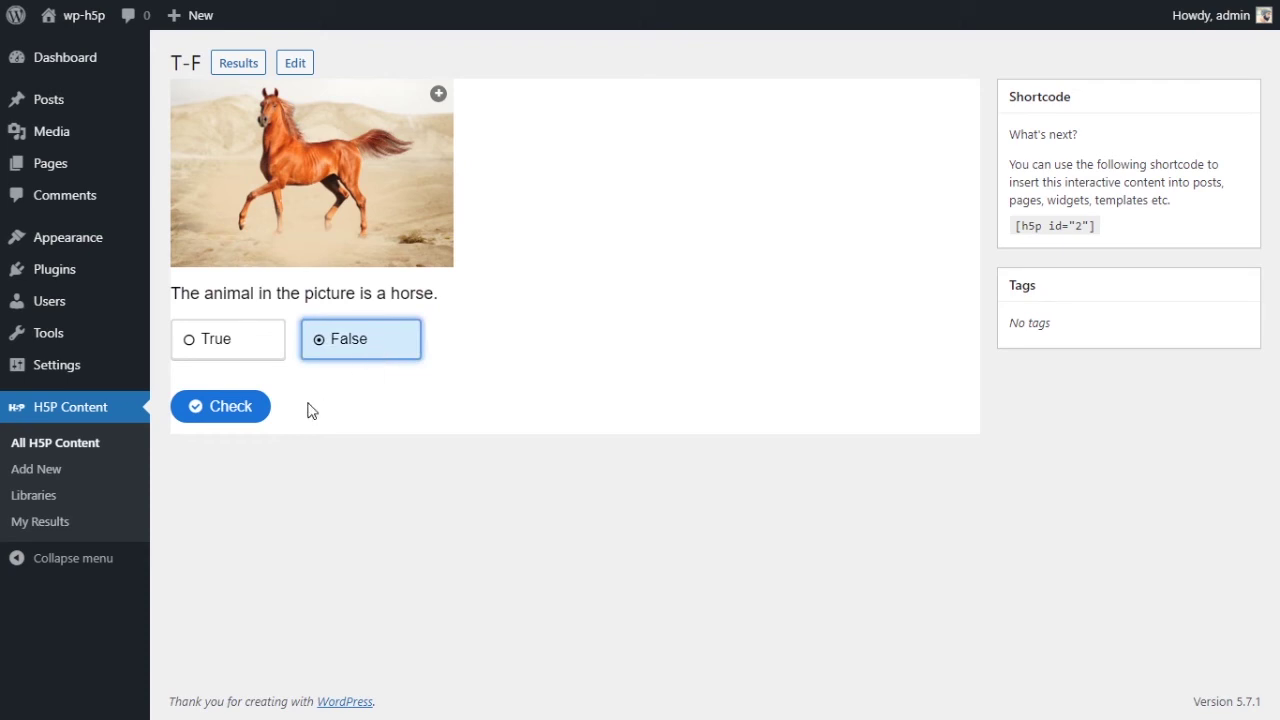
left_click(230, 406)
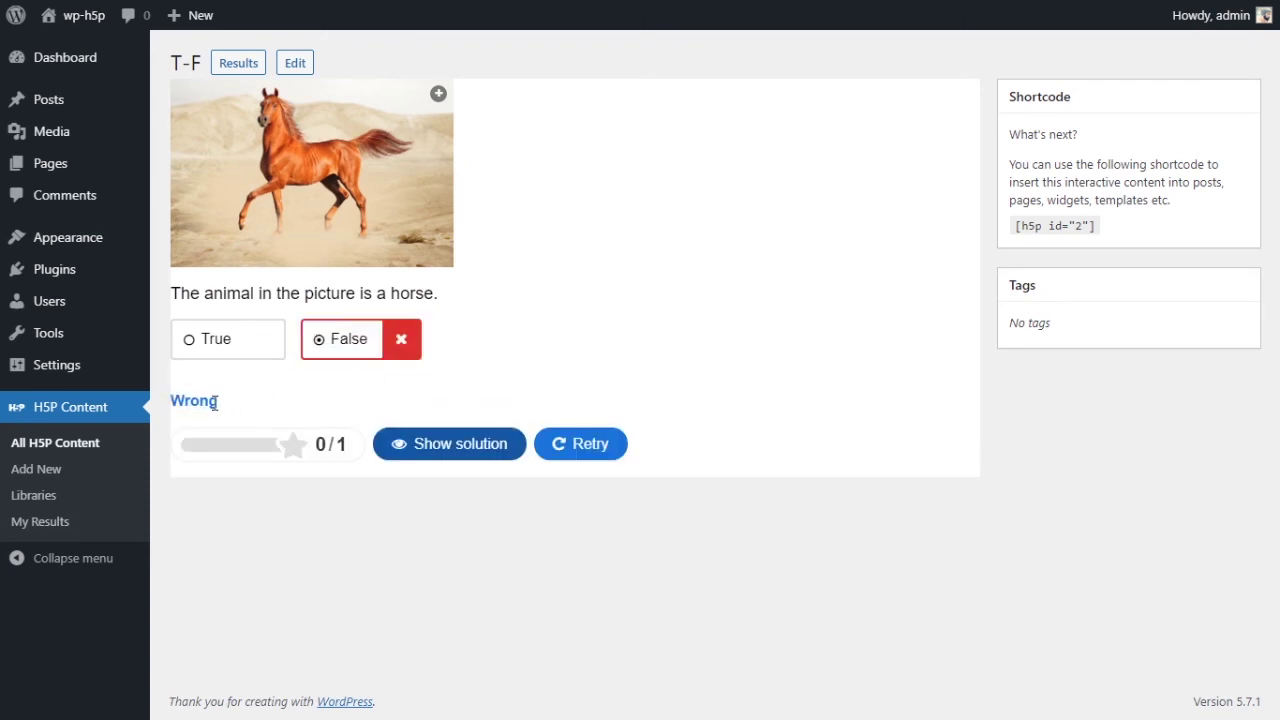
left_click_drag(211, 401, 183, 401)
double_click(174, 401)
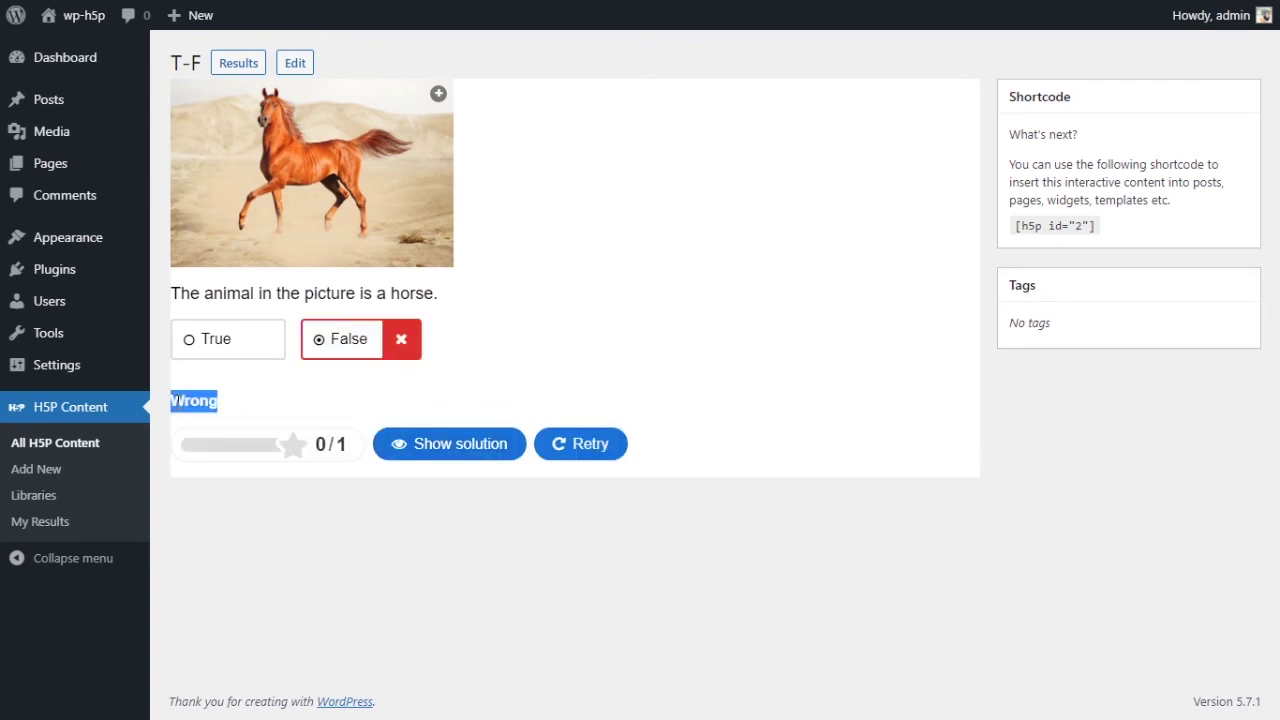
left_click(477, 456)
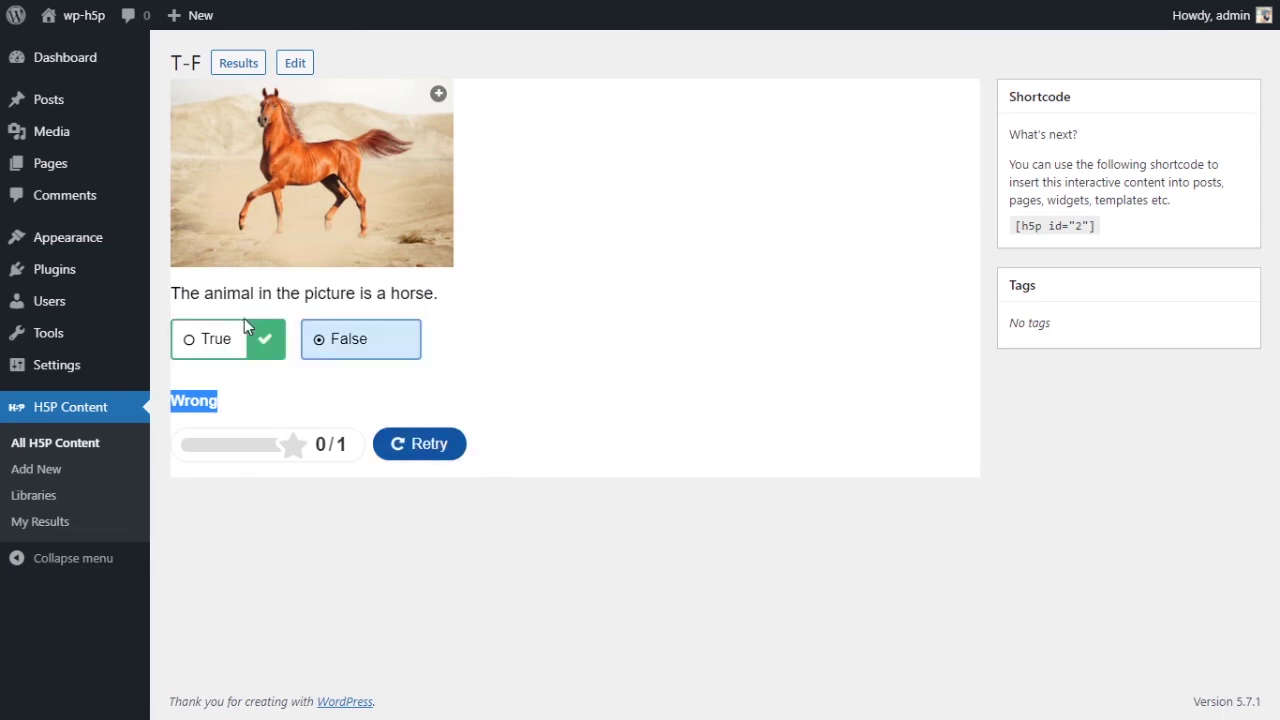
left_click(415, 446)
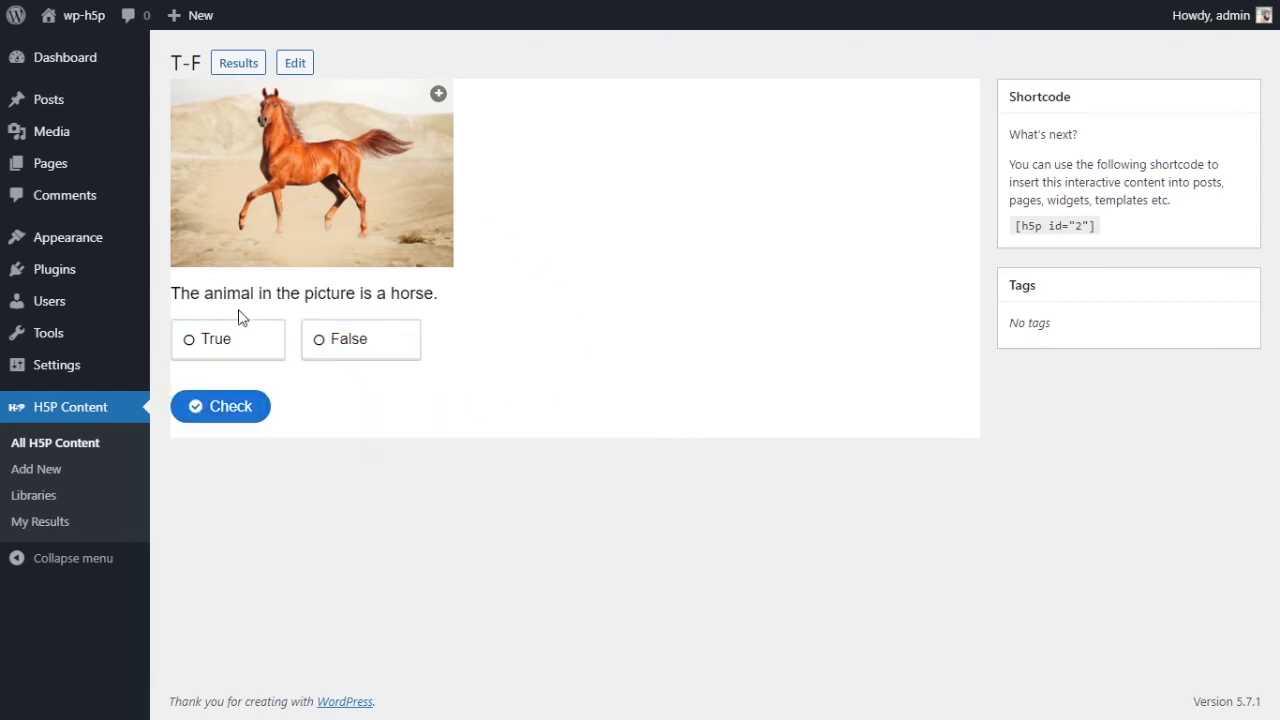
- Answer True for a 'Great' 1/1 score, then select the question's embed shortcode
left_click(243, 342)
left_click(234, 418)
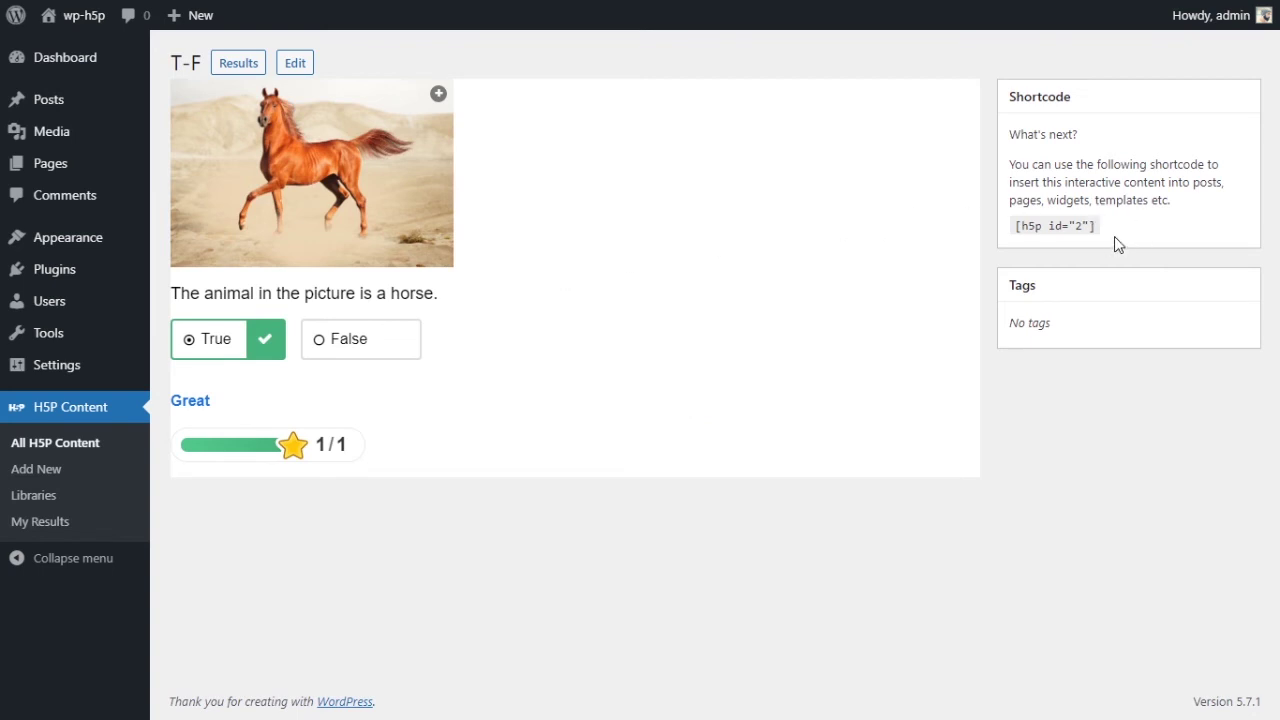
left_click_drag(1015, 226, 1104, 227)
key("ctrl+c")
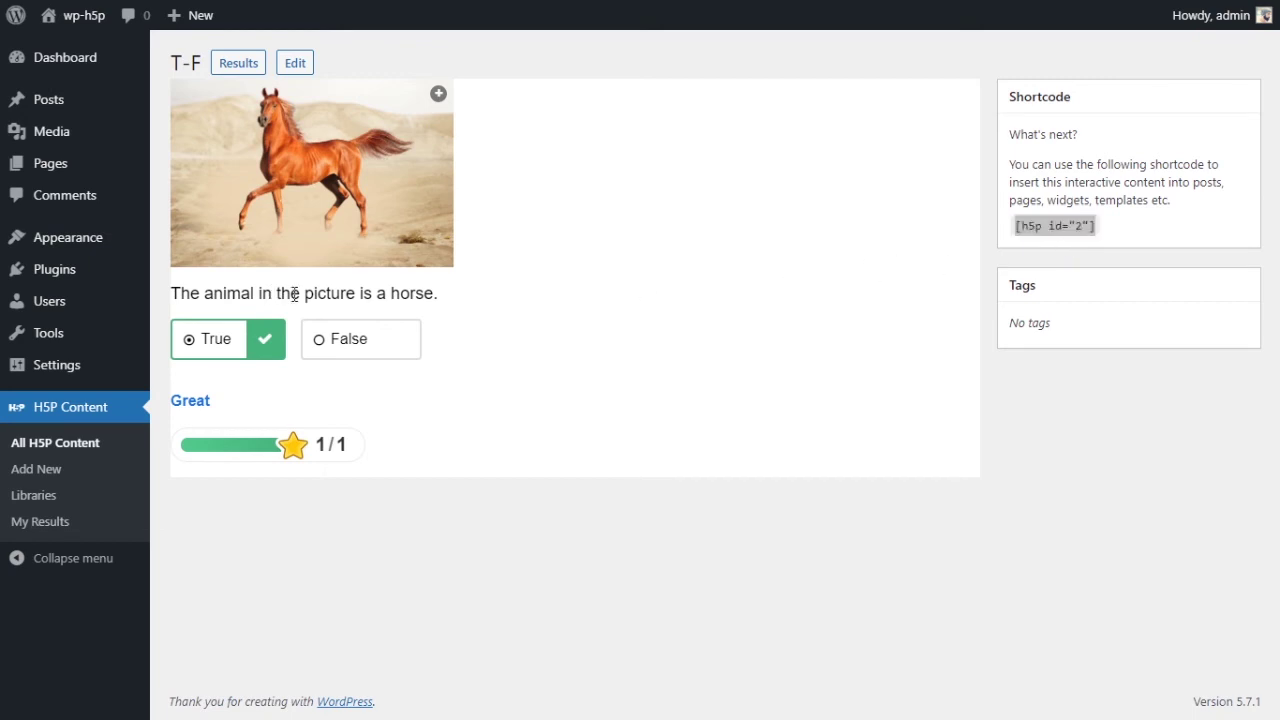
mouse_move(37, 102)
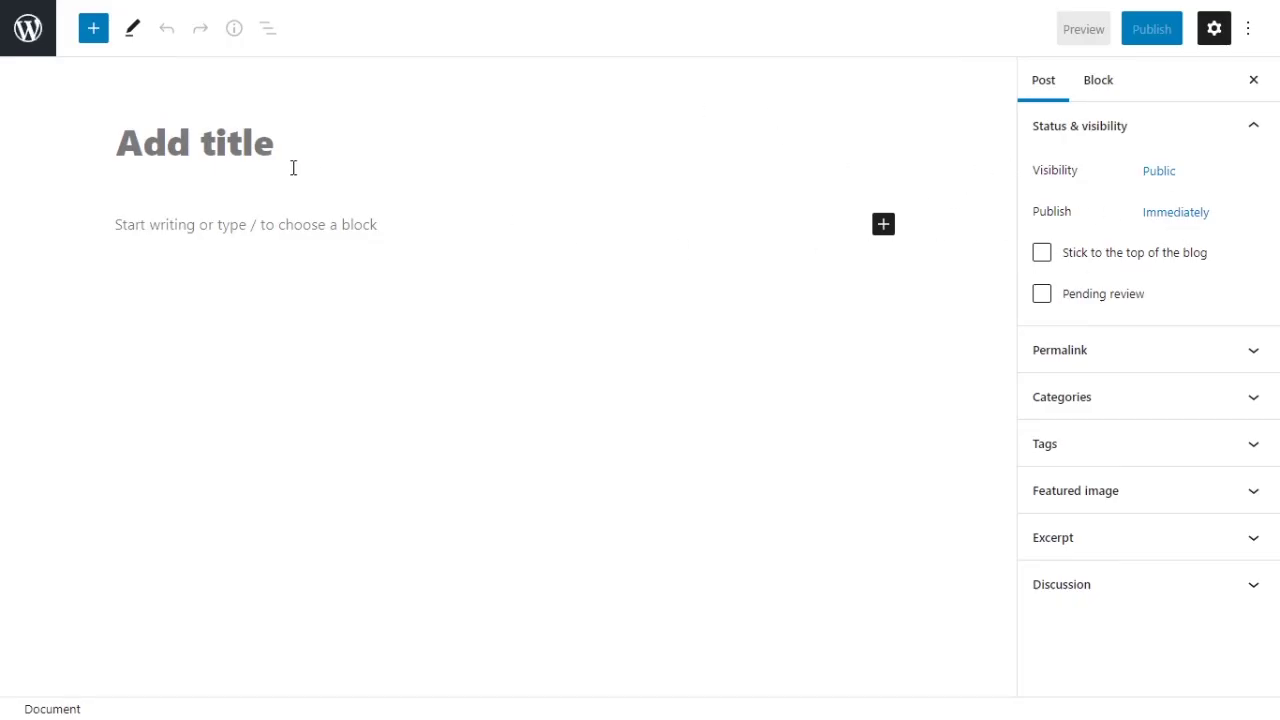
- Give the new post the title '#2 True or False'
type("#")
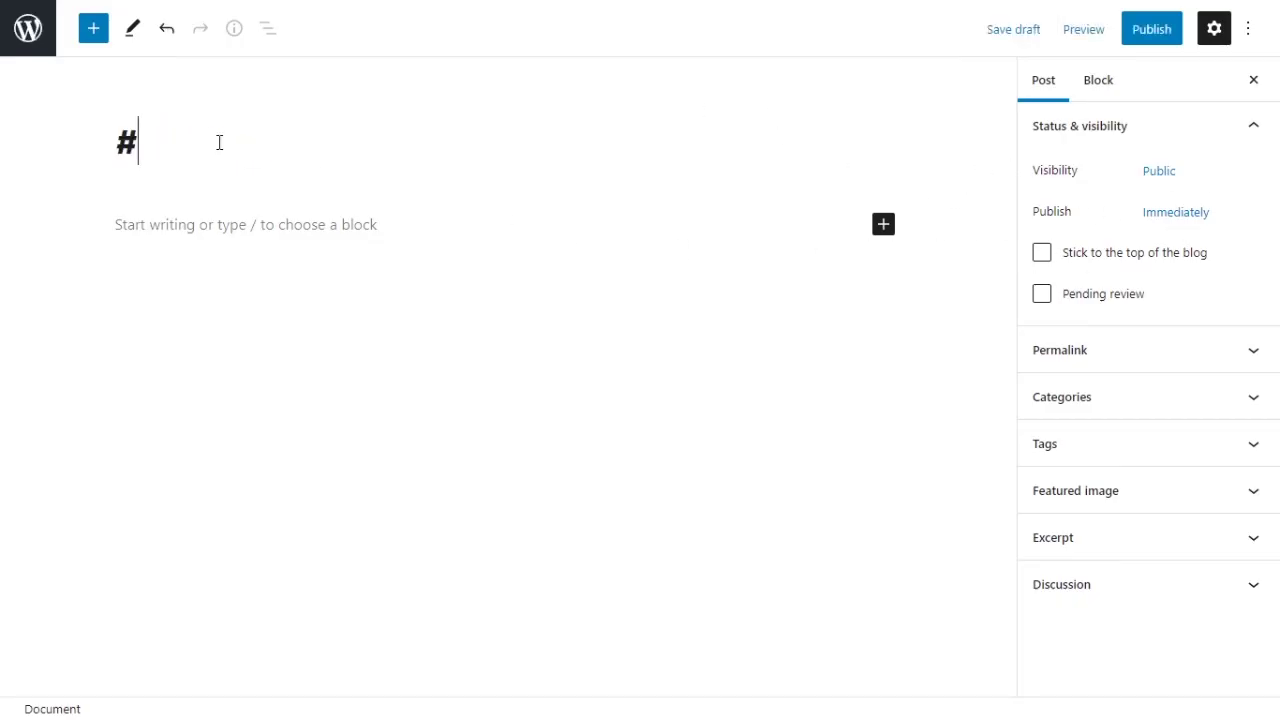
type("2 True or False")
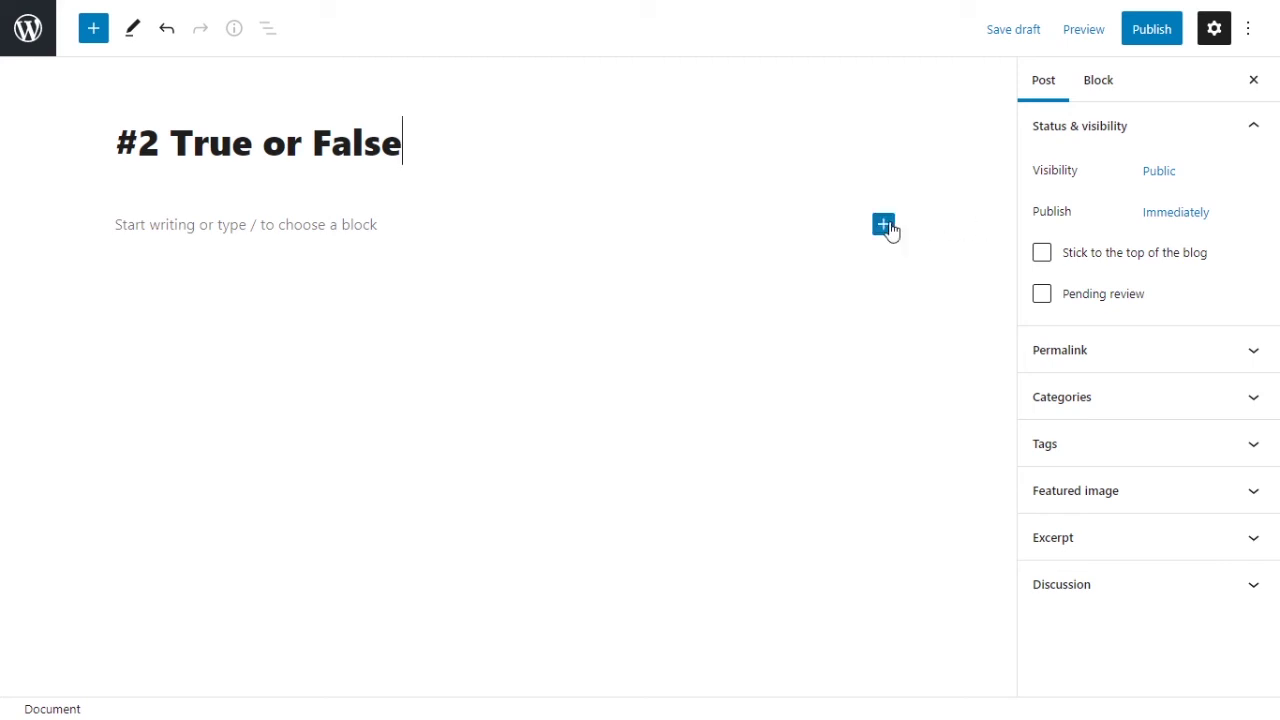
- Insert a Shortcode block and paste [h5p id="2"] into it
left_click(884, 226)
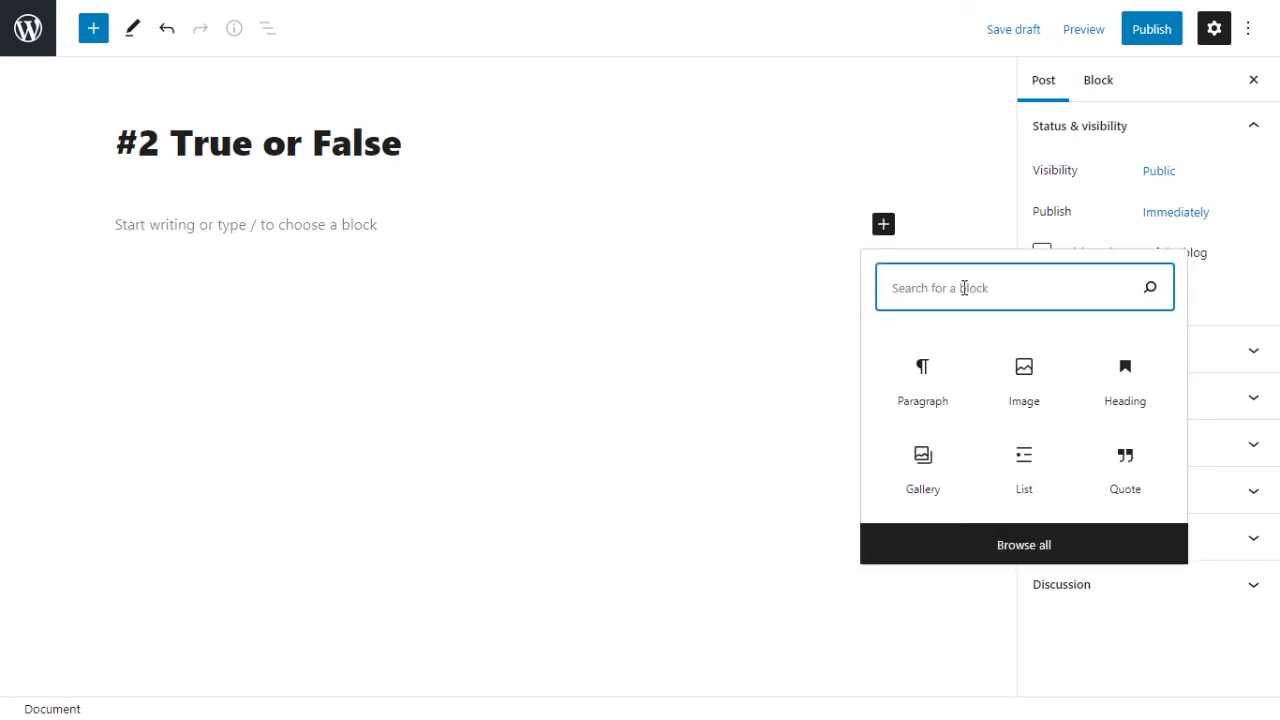
type("sho")
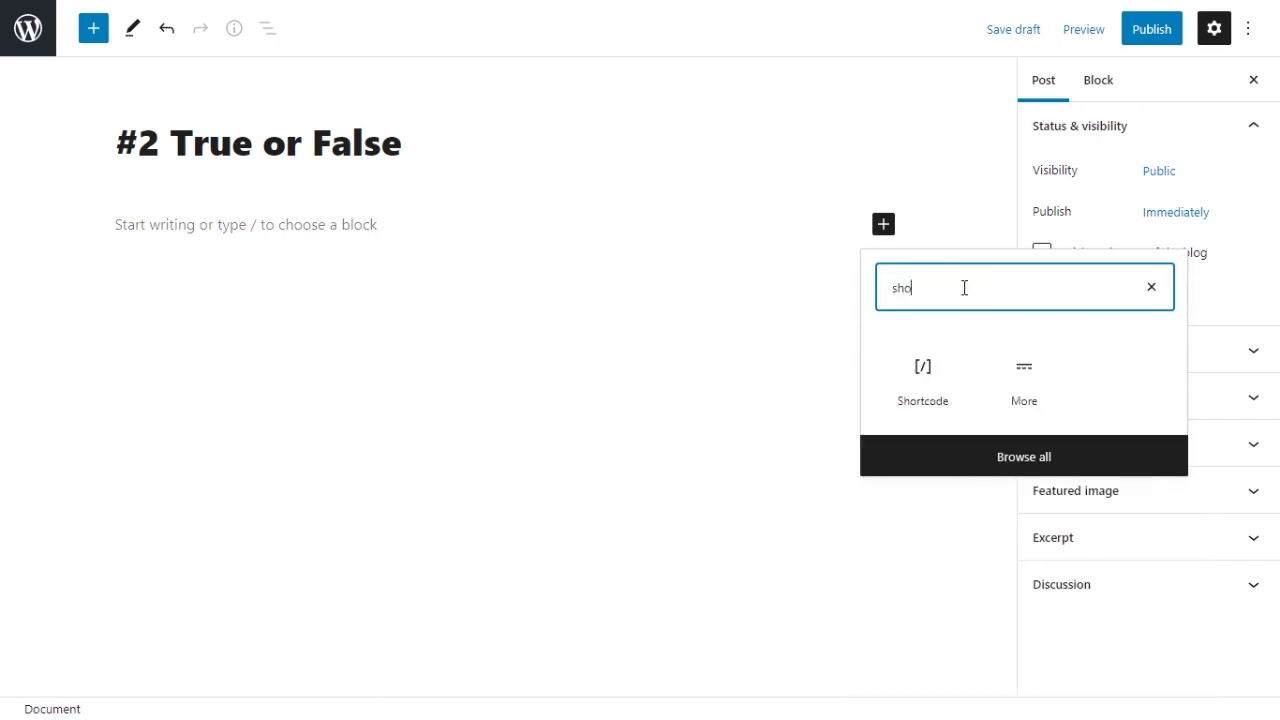
type("r")
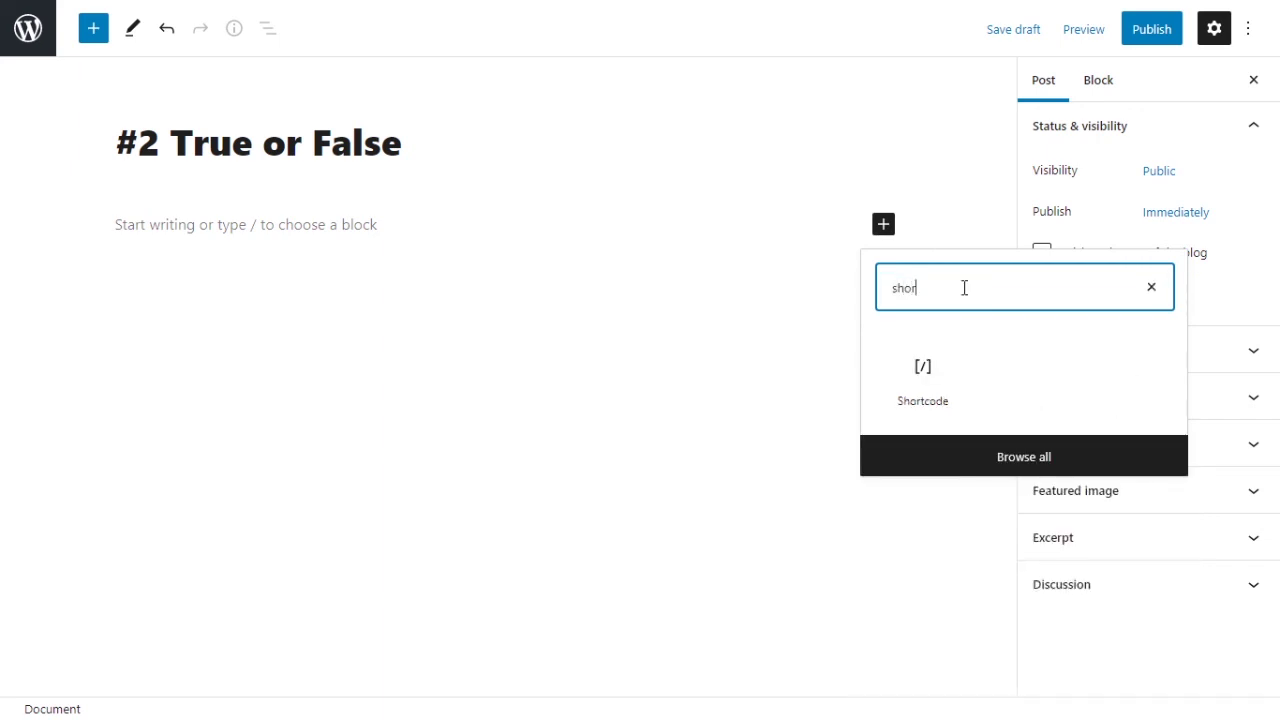
left_click(923, 374)
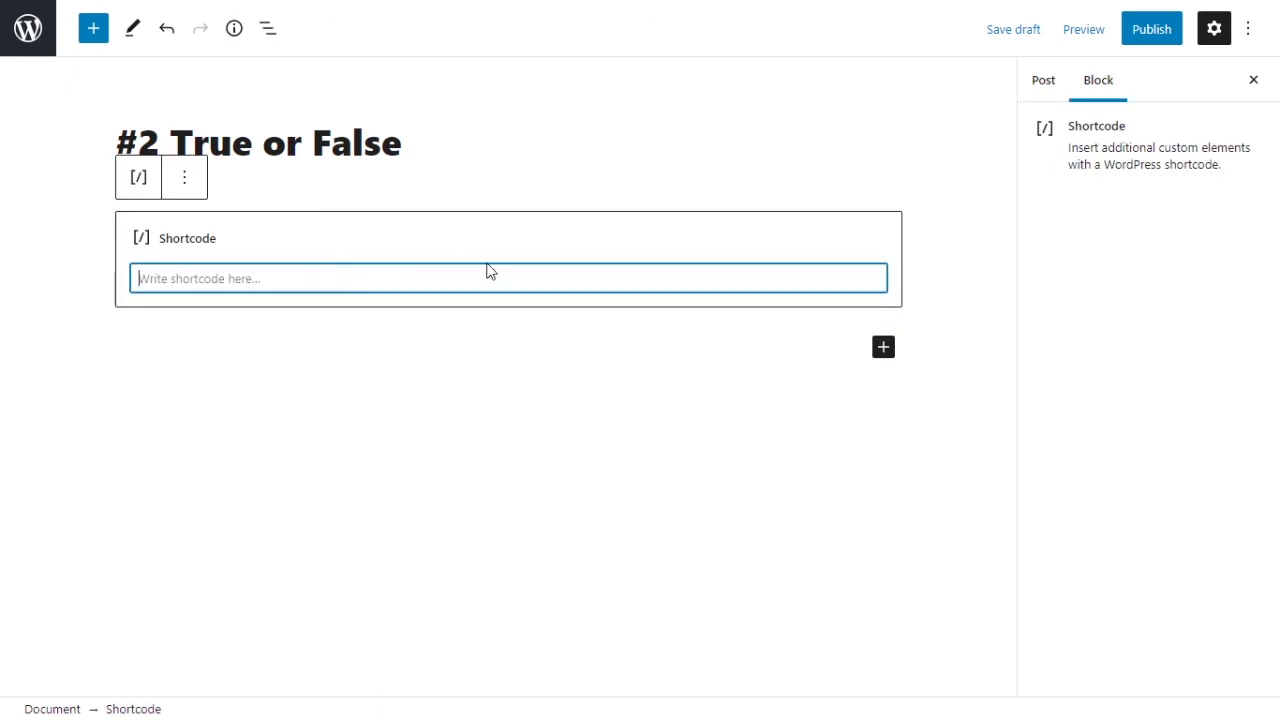
key("ctrl+v")
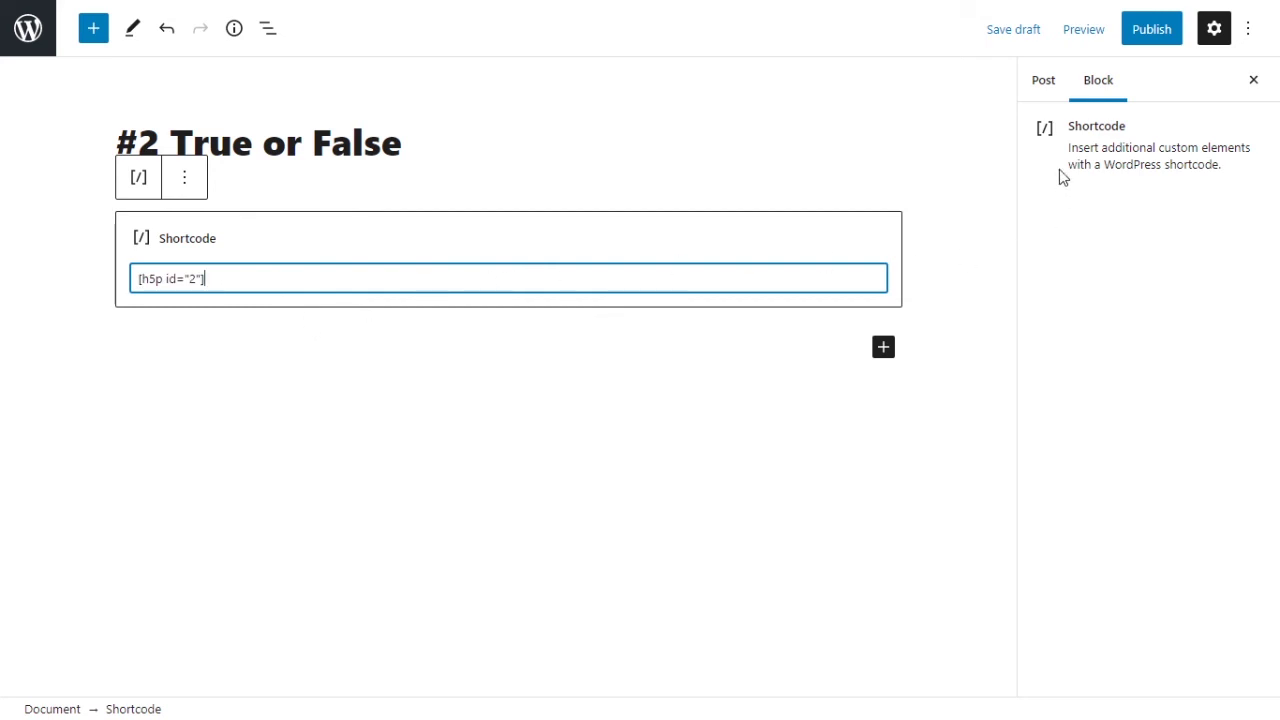
- Publish the '#2 True or False' post and open the live post page
left_click(1214, 30)
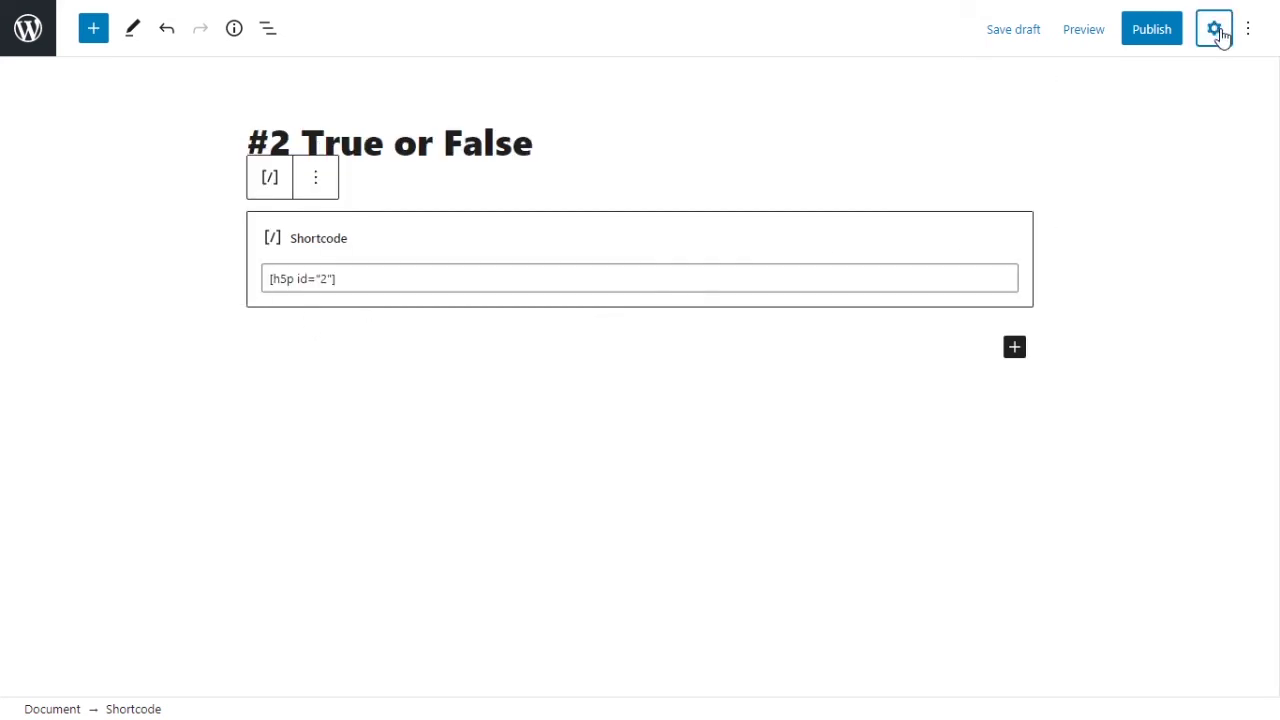
left_click(1220, 32)
left_click(1248, 30)
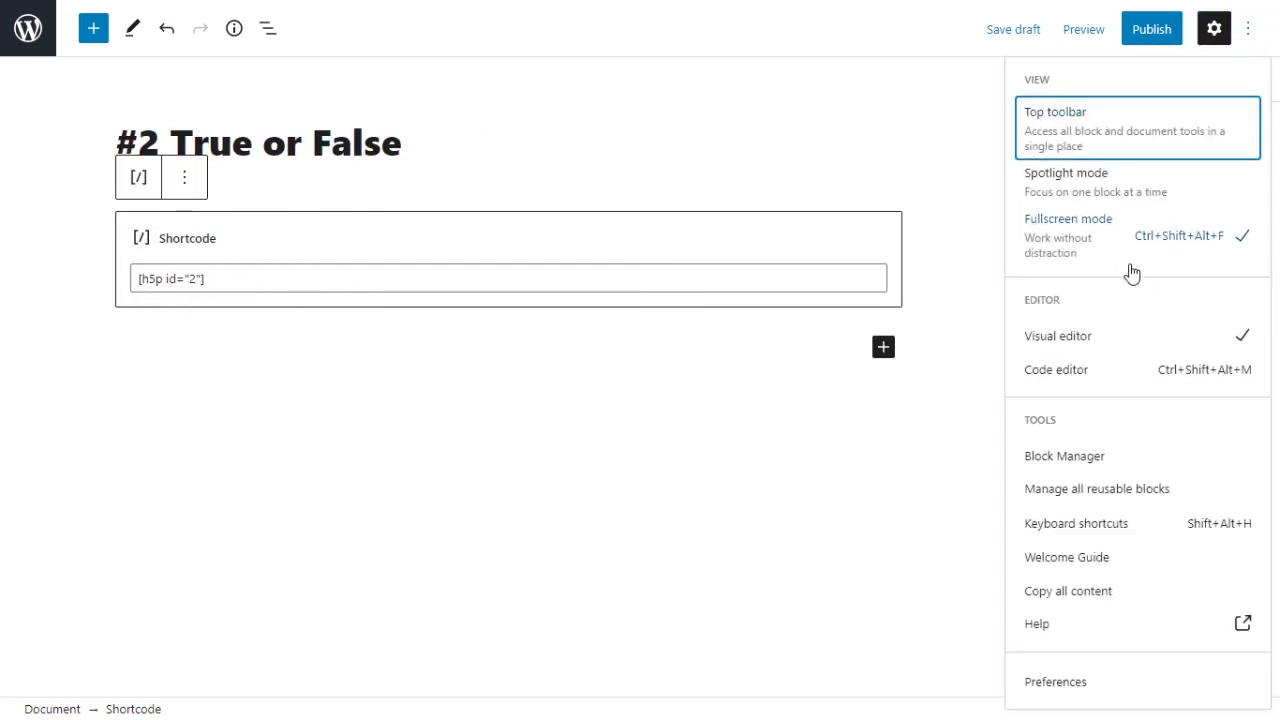
left_click(1248, 32)
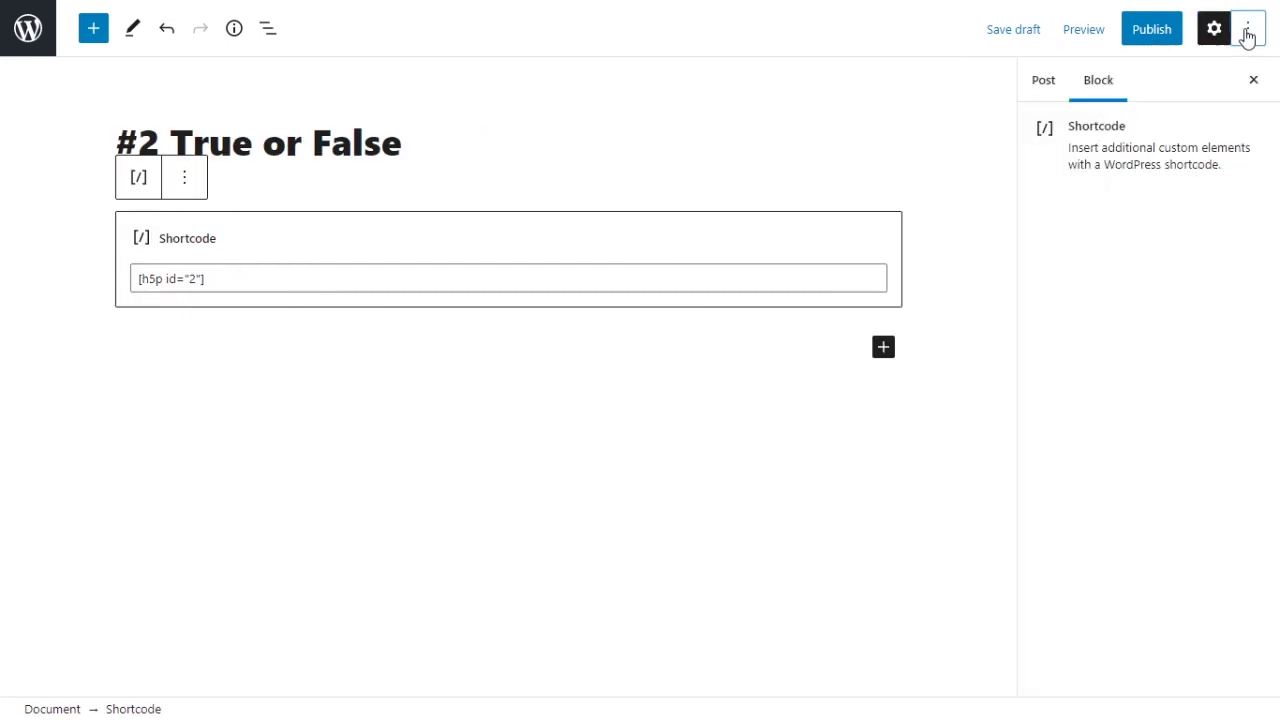
left_click(1152, 31)
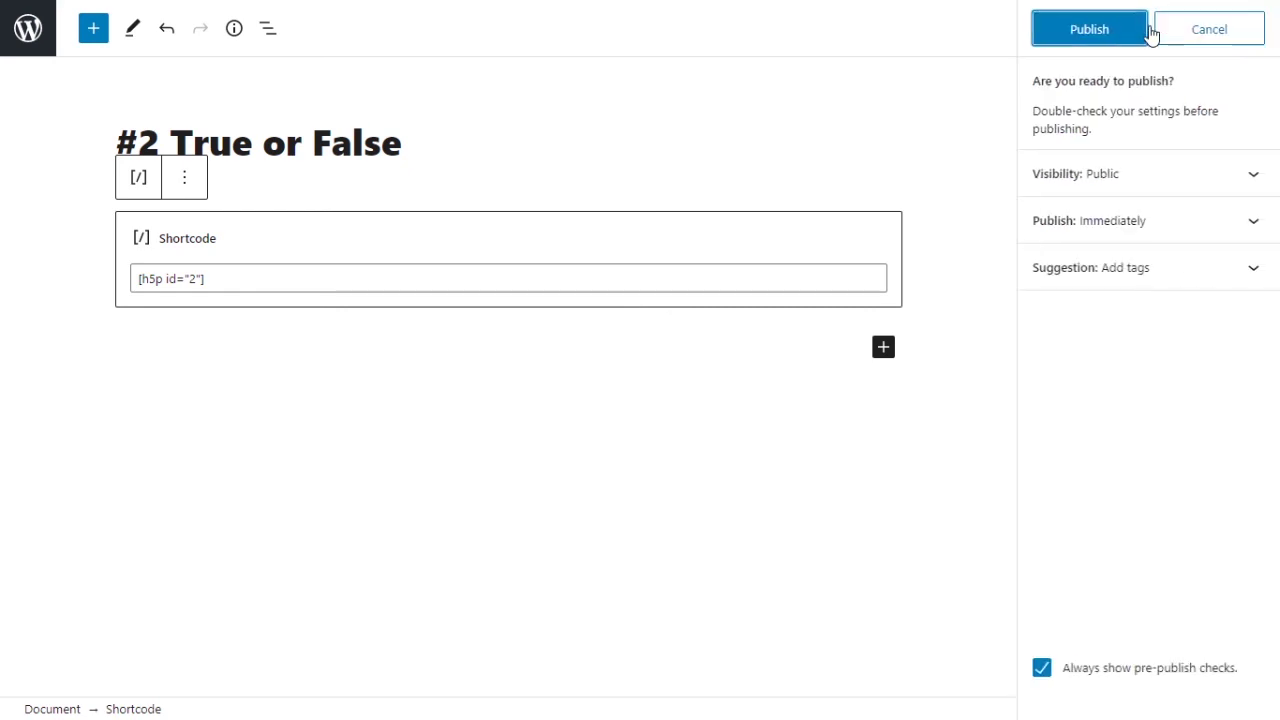
left_click(1090, 40)
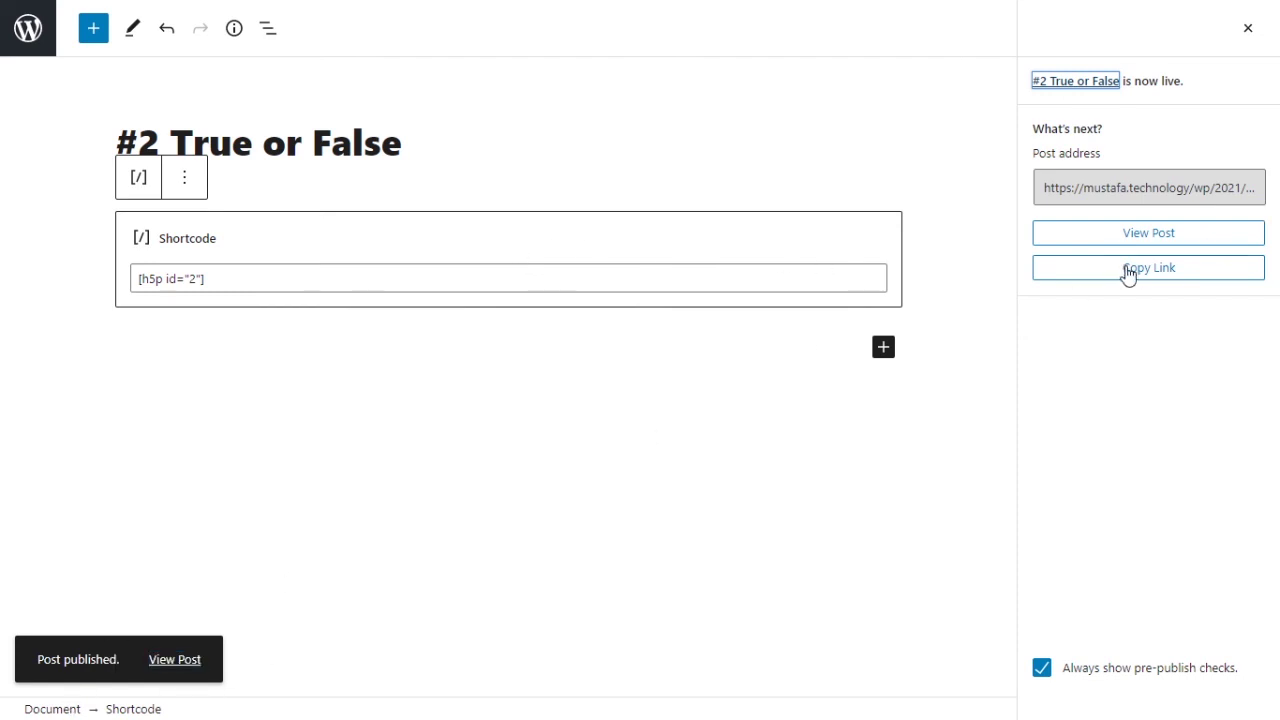
left_click(1148, 244)
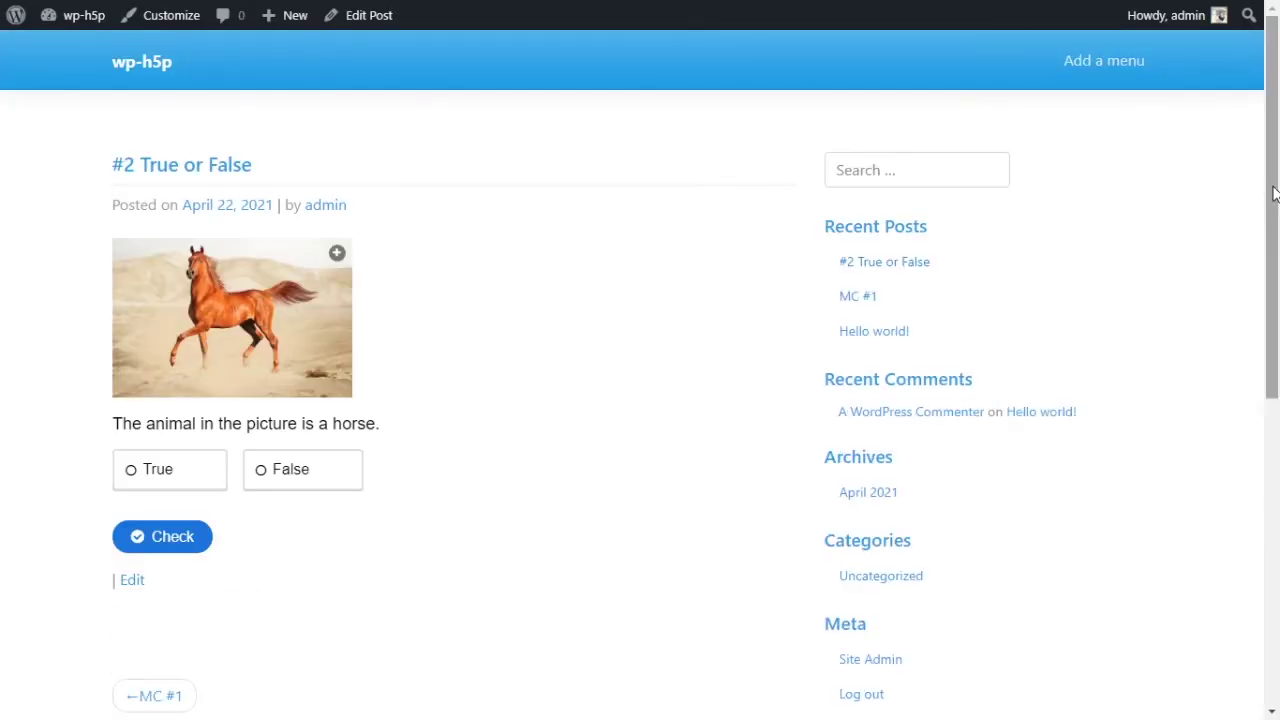
- On the live post, answer True and check it, getting 'Great' with 1/1
left_click_drag(1274, 192, 1274, 213)
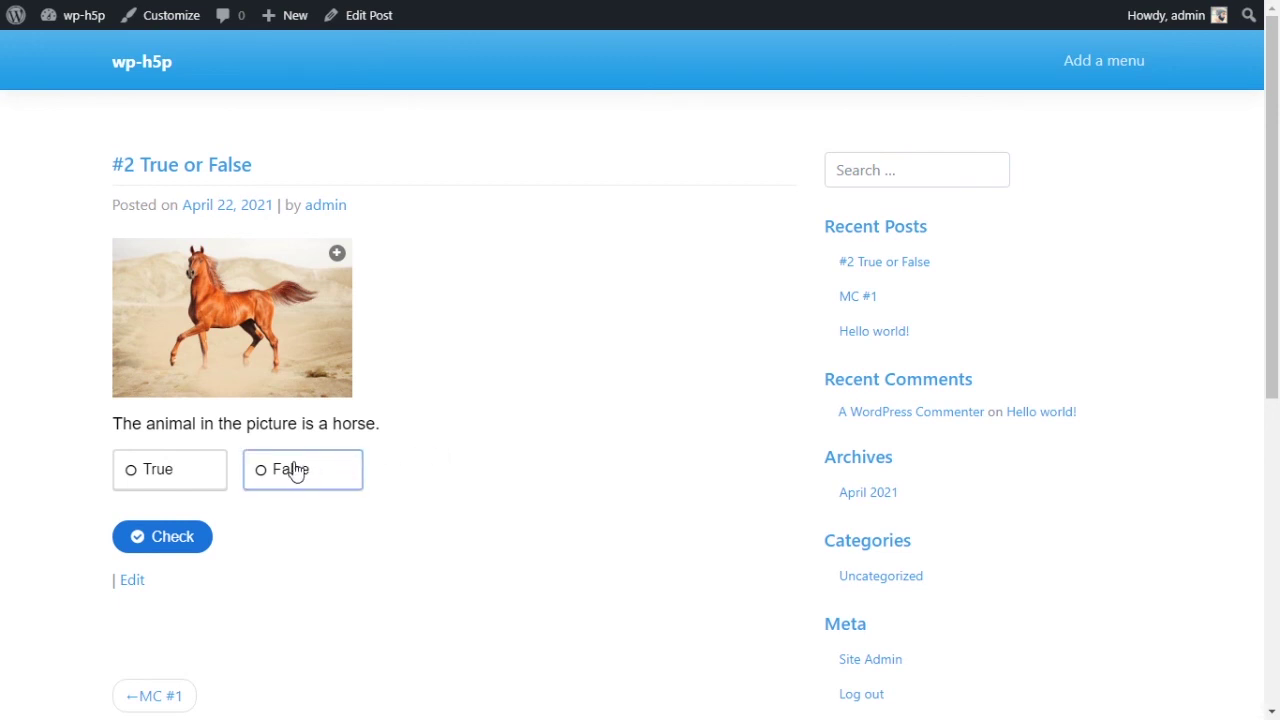
left_click(338, 255)
scroll(643, 329, "down", 3)
scroll(680, 300, "up", 3)
left_click(780, 254)
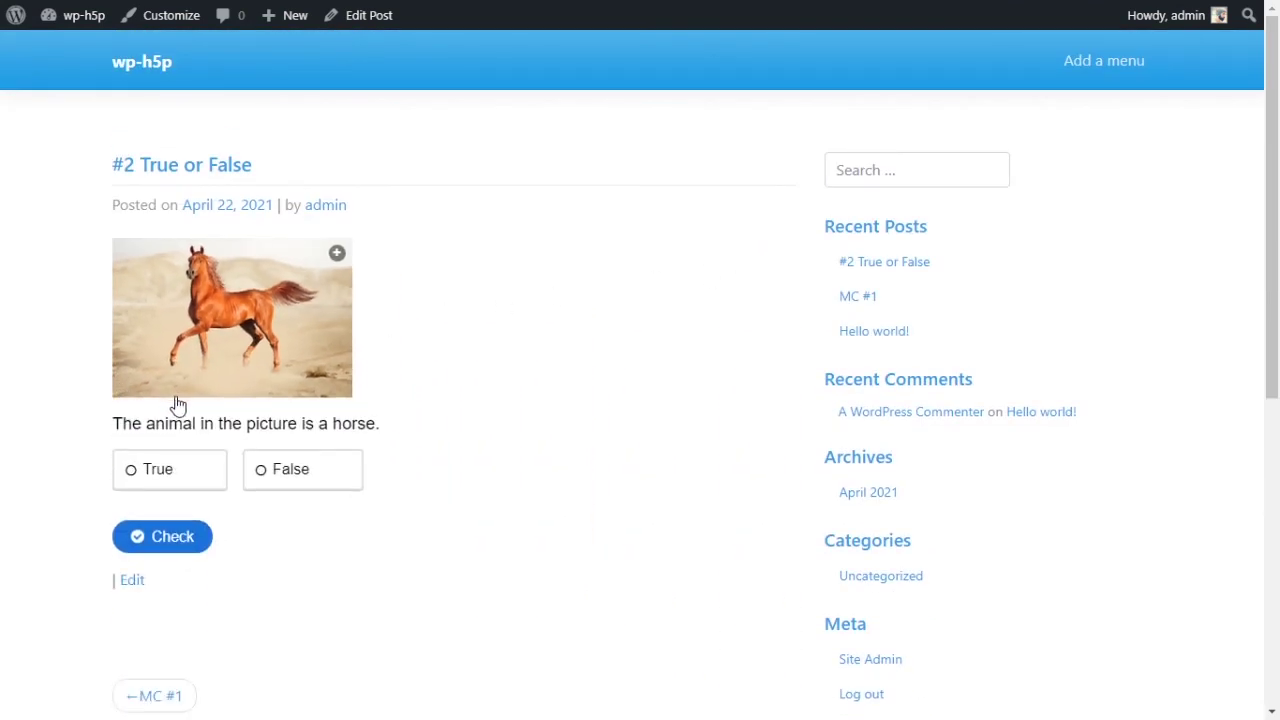
left_click(166, 484)
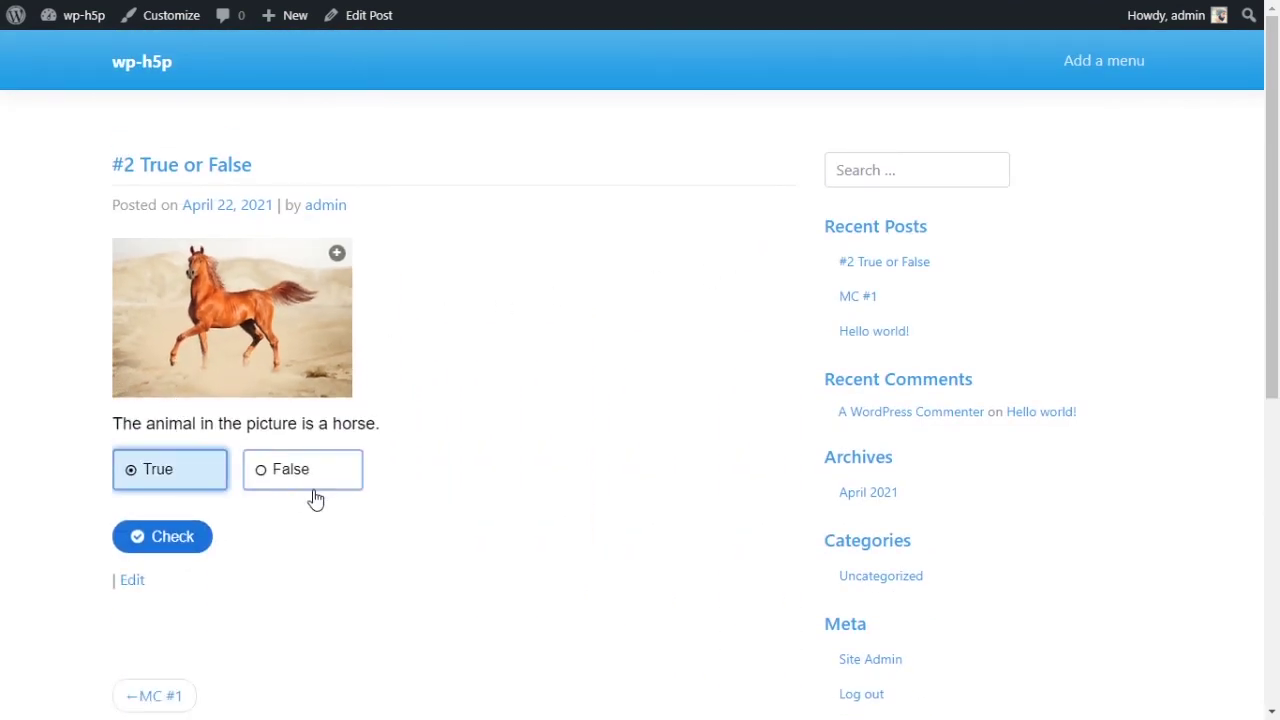
left_click(150, 546)
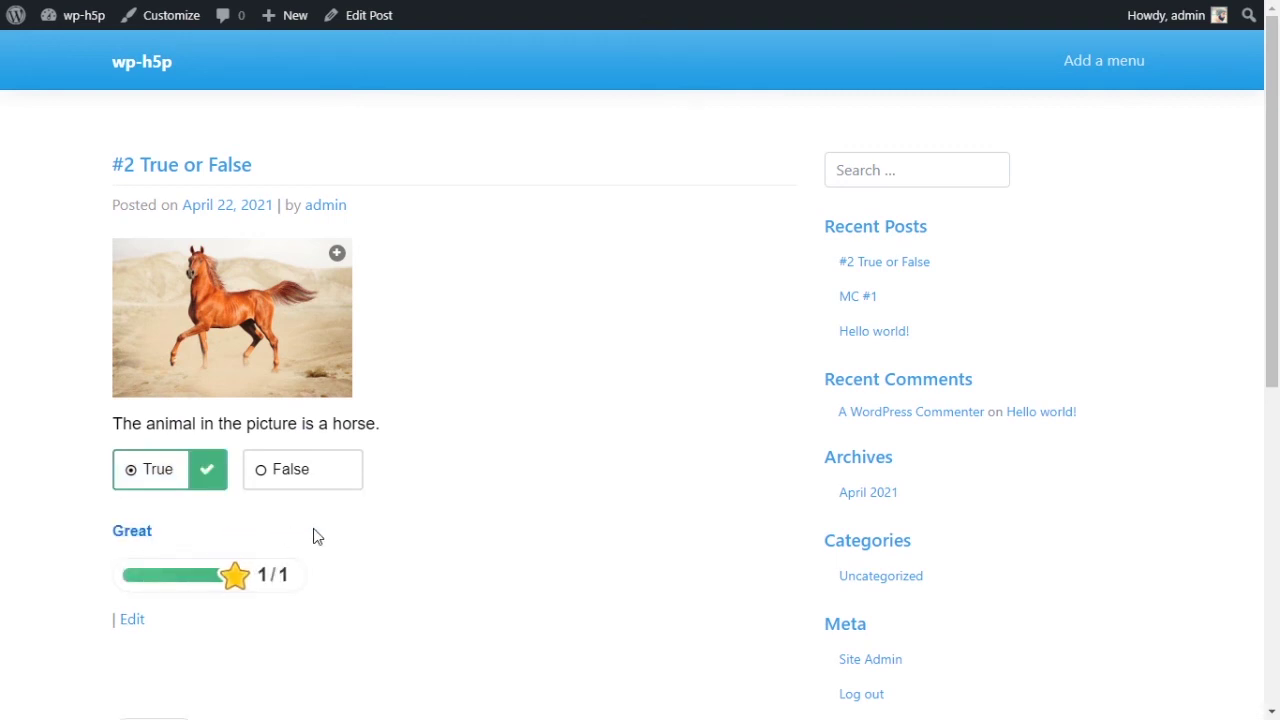